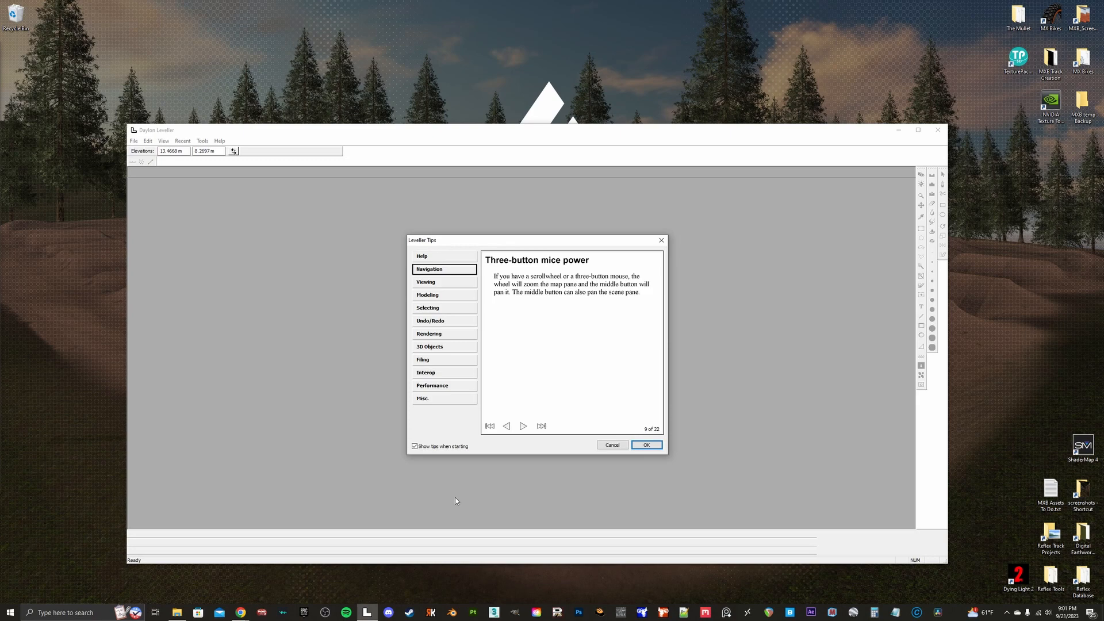
Step: Dismiss the startup tips and start an elevation import of the PNG bitmap Fort Red Import.png with a span of 0 to 12
{"action": "left_click", "coordinate": [647, 445]}
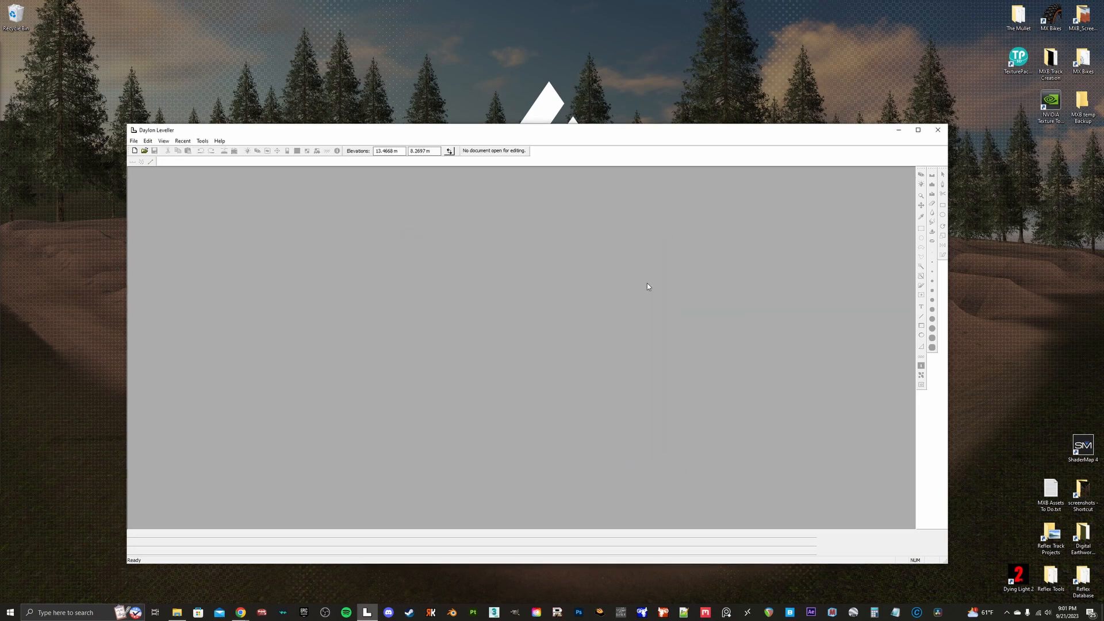
{"action": "left_click", "coordinate": [921, 130]}
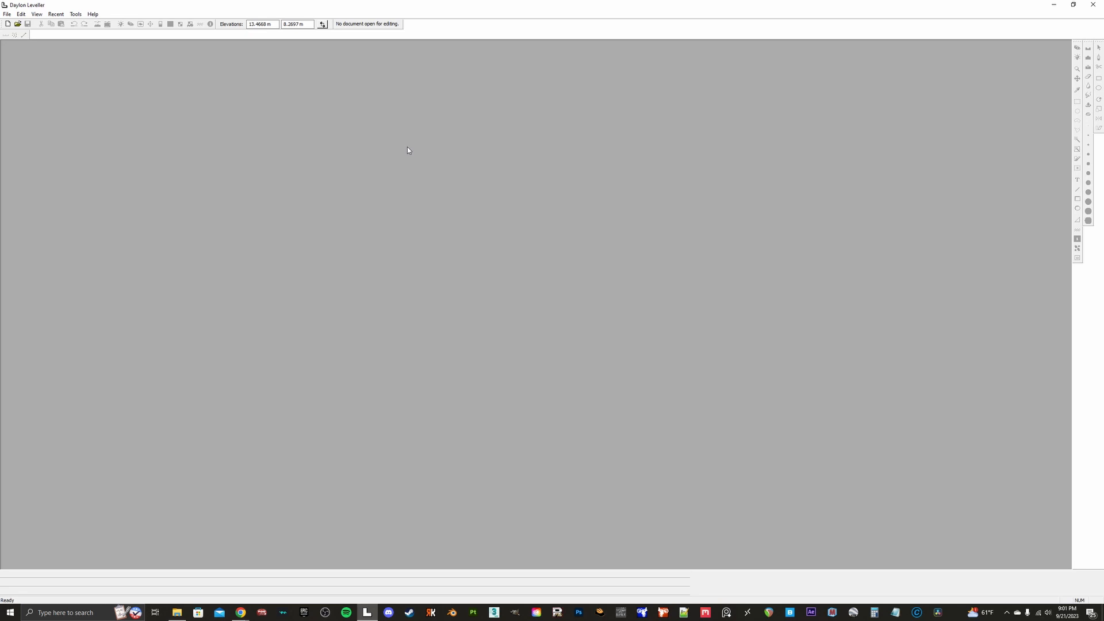
{"action": "left_click", "coordinate": [7, 14]}
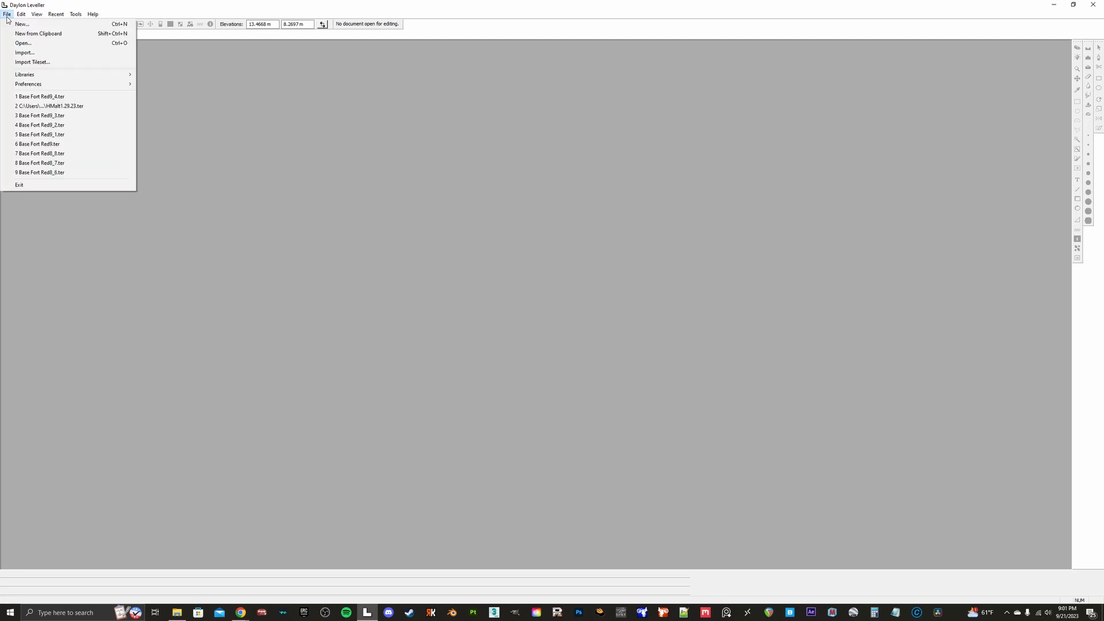
{"action": "left_click", "coordinate": [33, 53]}
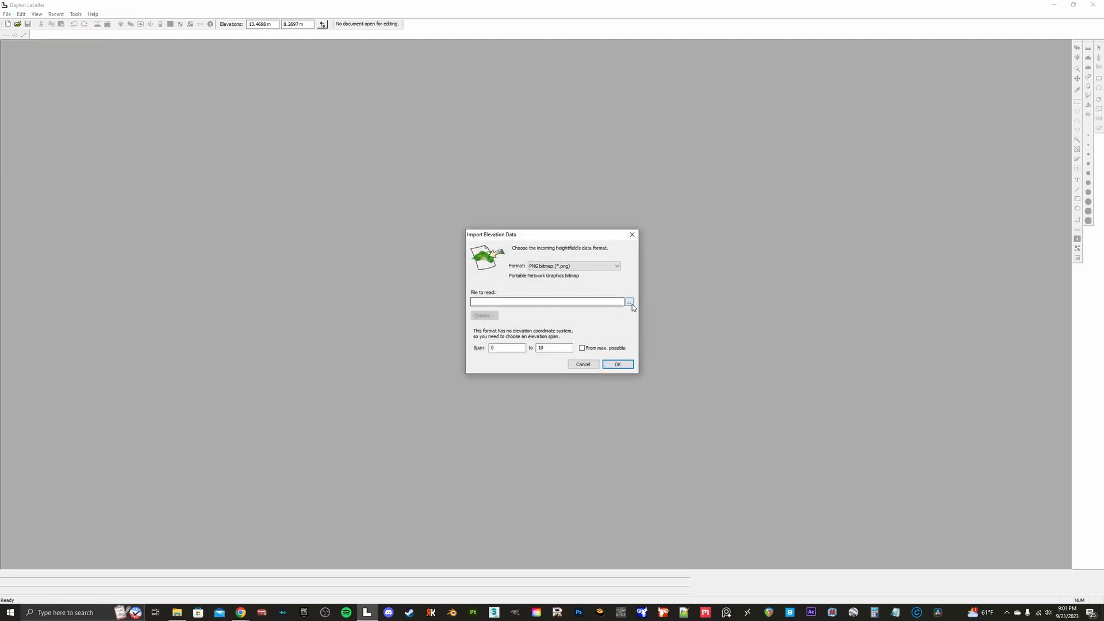
{"action": "left_click", "coordinate": [630, 302]}
{"action": "left_click", "coordinate": [577, 262]}
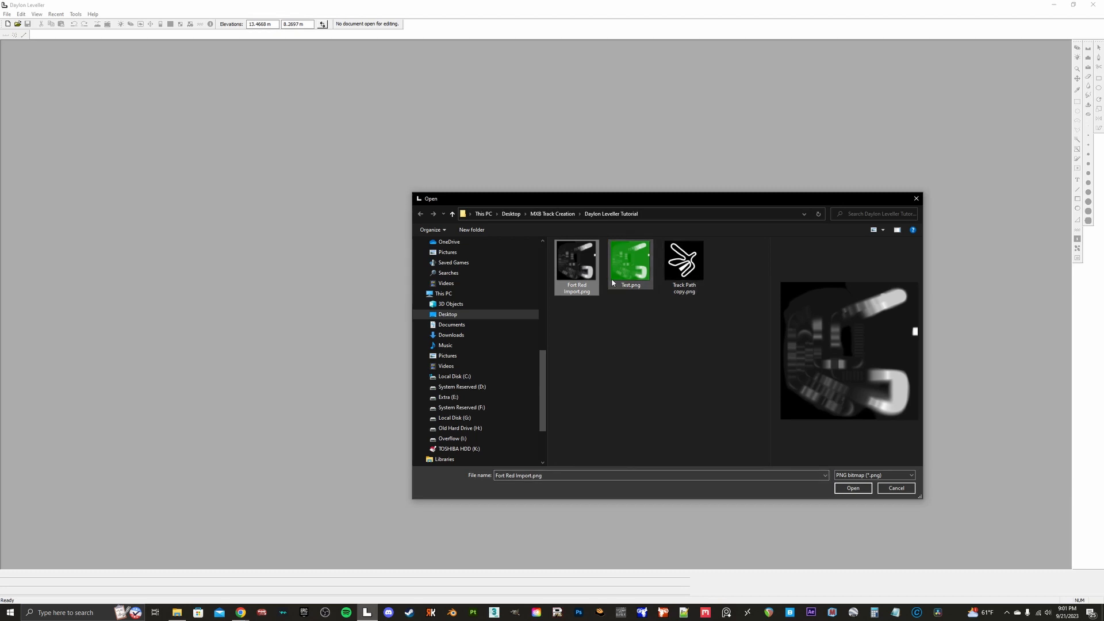
{"action": "left_click", "coordinate": [853, 488]}
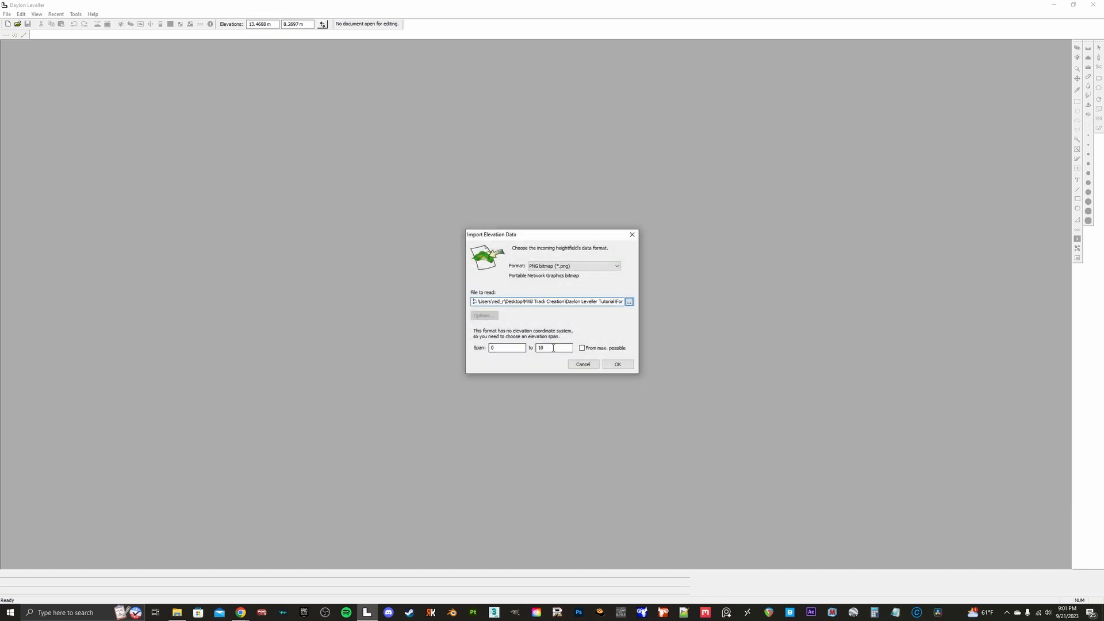
{"action": "type", "text": "12"}
{"action": "left_click", "coordinate": [618, 366]}
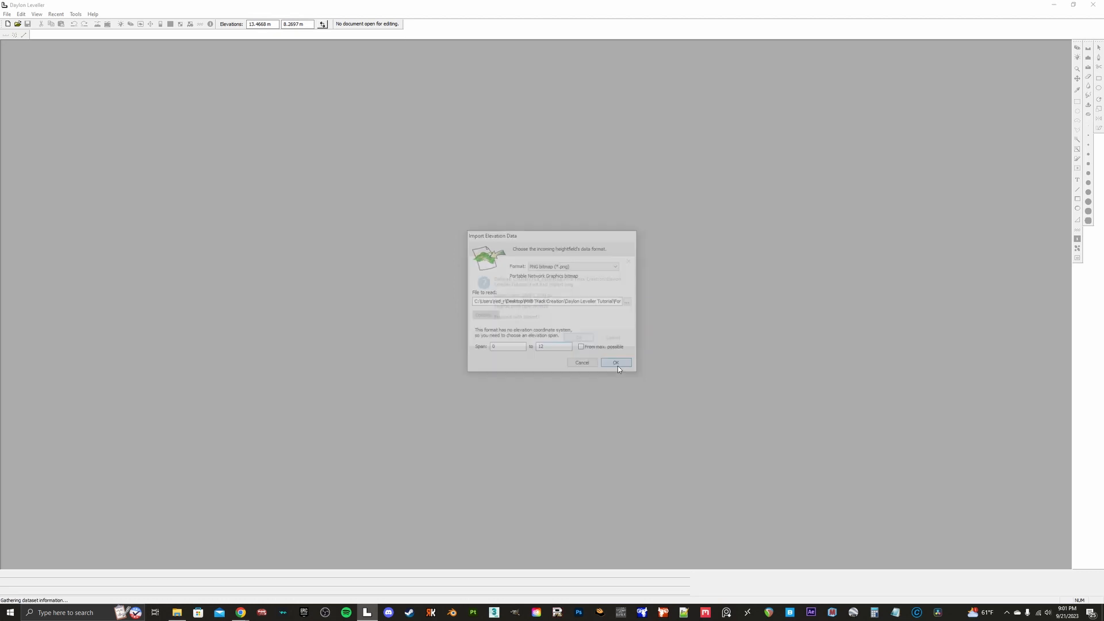
Step: Import the bitmap's full 2049 x 2049 px area as the section and maximize the resulting document
{"action": "left_click", "coordinate": [580, 340]}
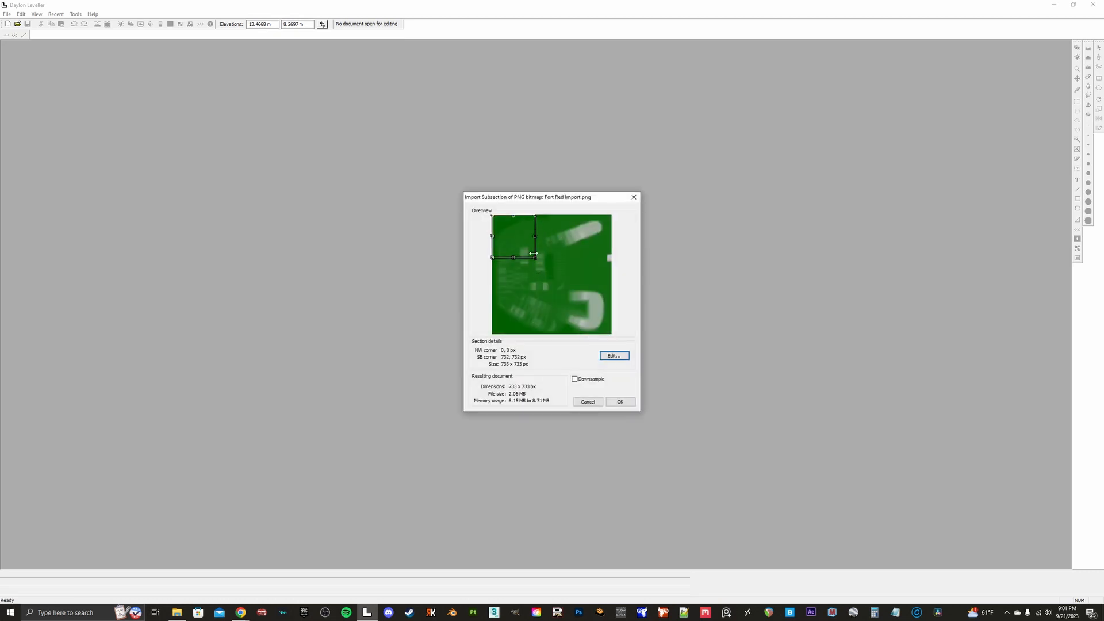
{"action": "left_click_drag", "start_coordinate": [535, 259], "coordinate": [644, 371]}
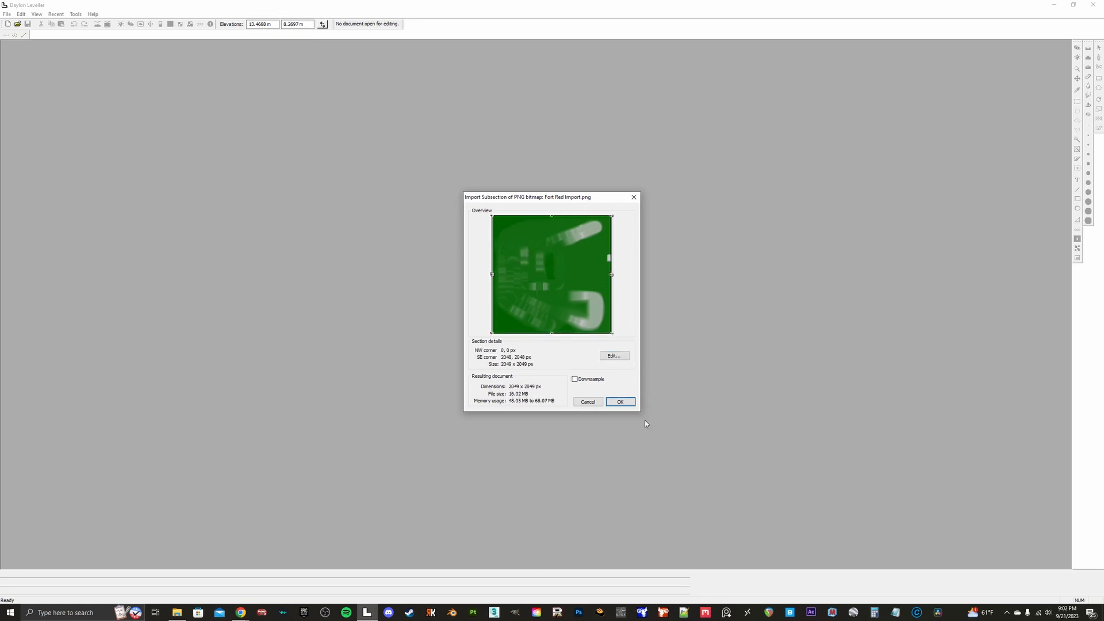
{"action": "left_click", "coordinate": [620, 401]}
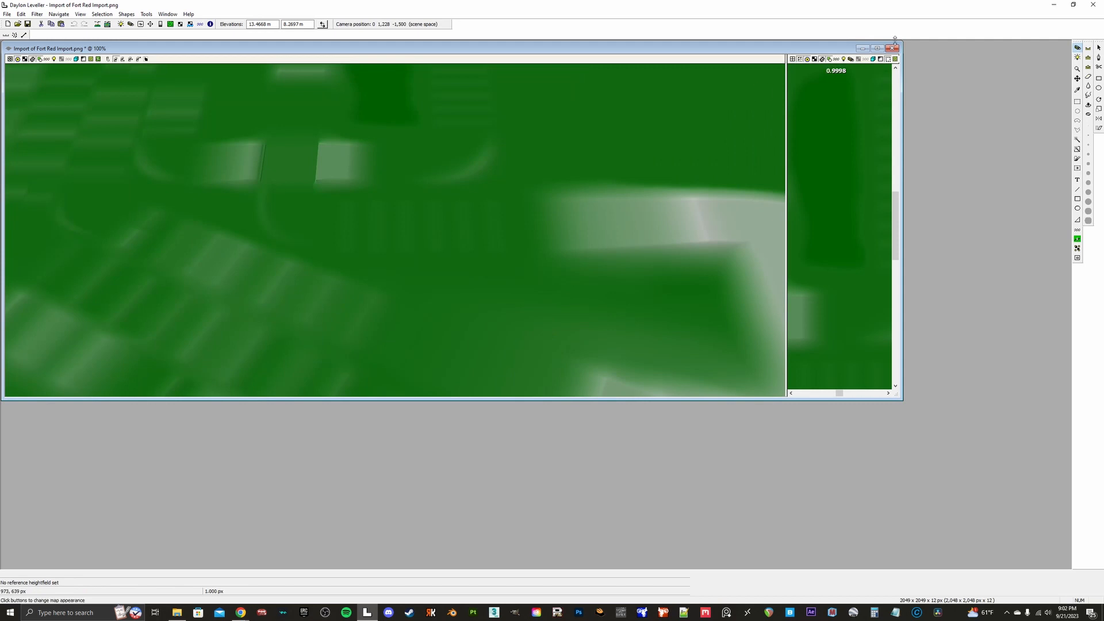
{"action": "left_click", "coordinate": [877, 48]}
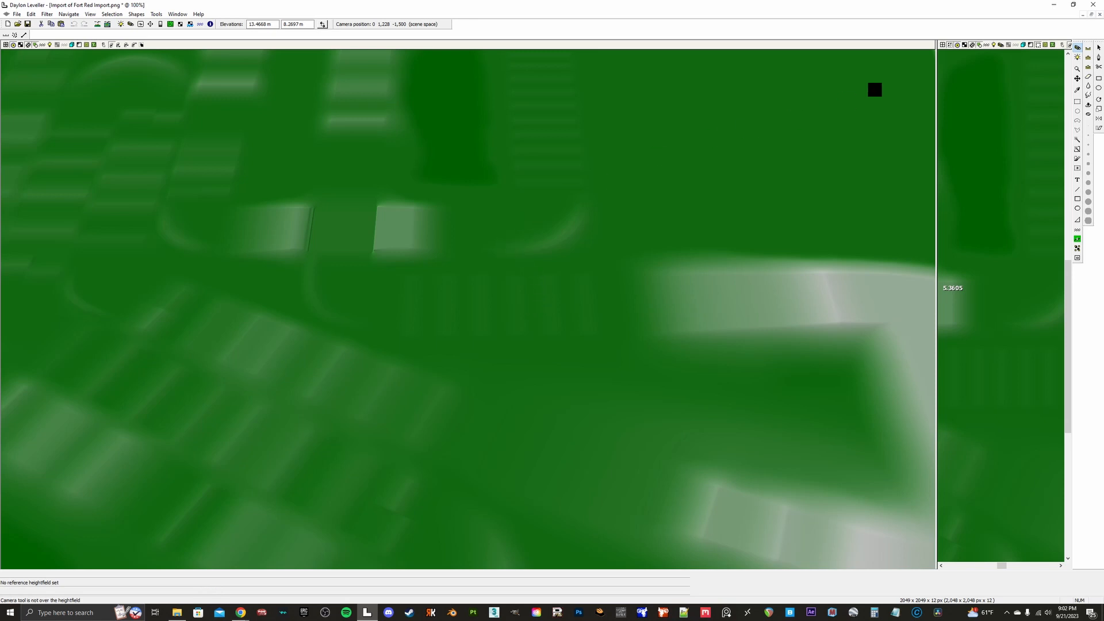
Step: Create a new document from the 2048 x 2048 preset with the +1 option and the Local coordinate system
{"action": "left_click", "coordinate": [17, 14]}
{"action": "left_click", "coordinate": [32, 24]}
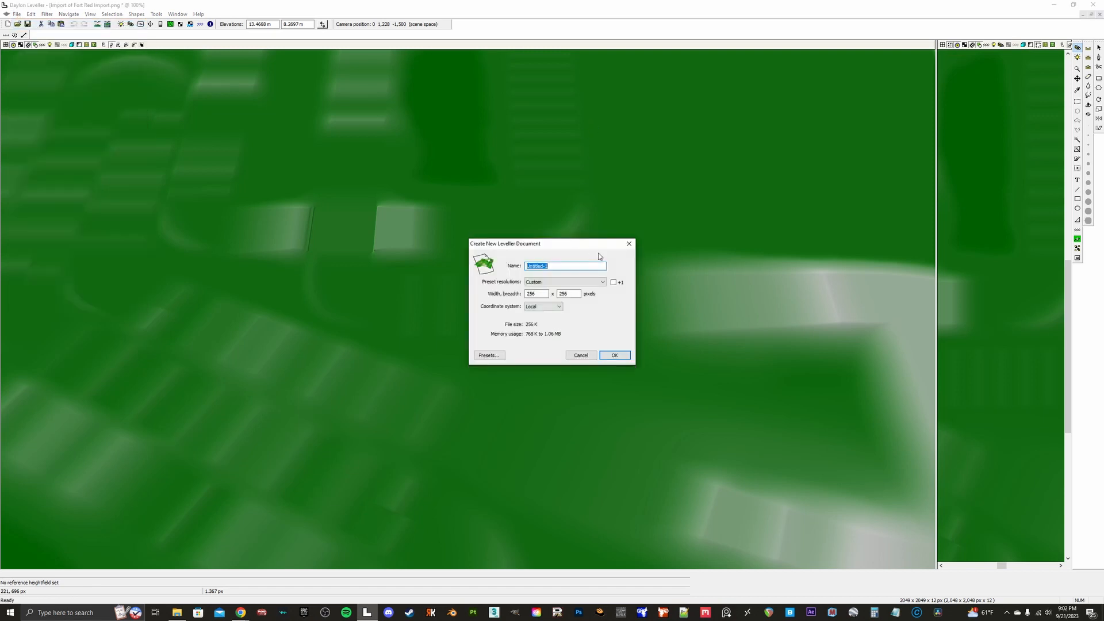
{"action": "left_click", "coordinate": [600, 283]}
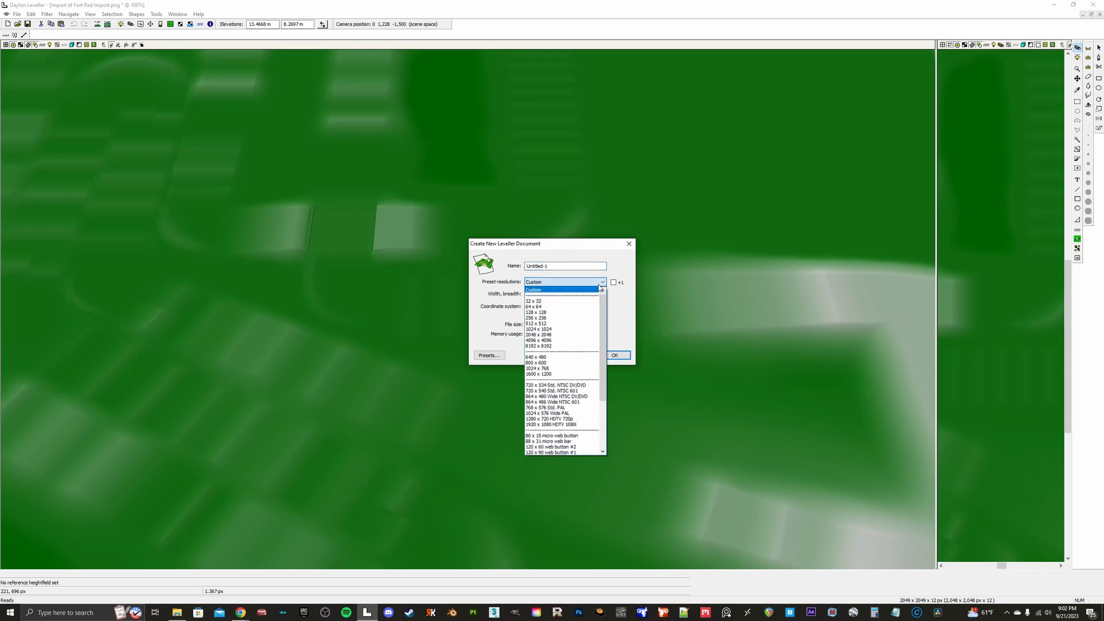
{"action": "left_click", "coordinate": [567, 335]}
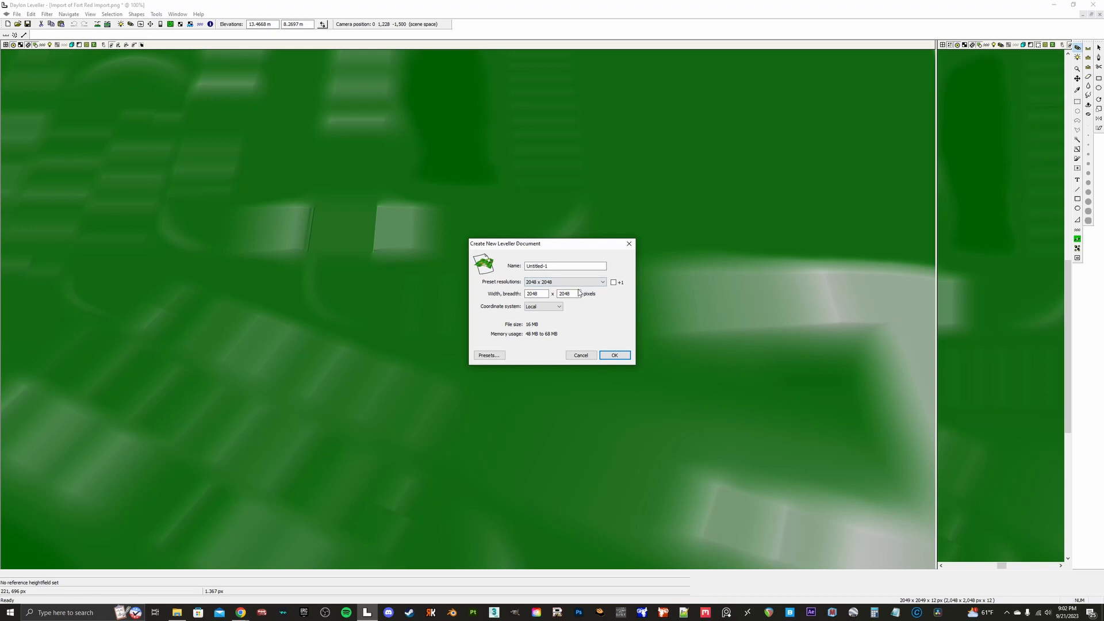
{"action": "left_click", "coordinate": [613, 283]}
{"action": "left_click", "coordinate": [560, 308]}
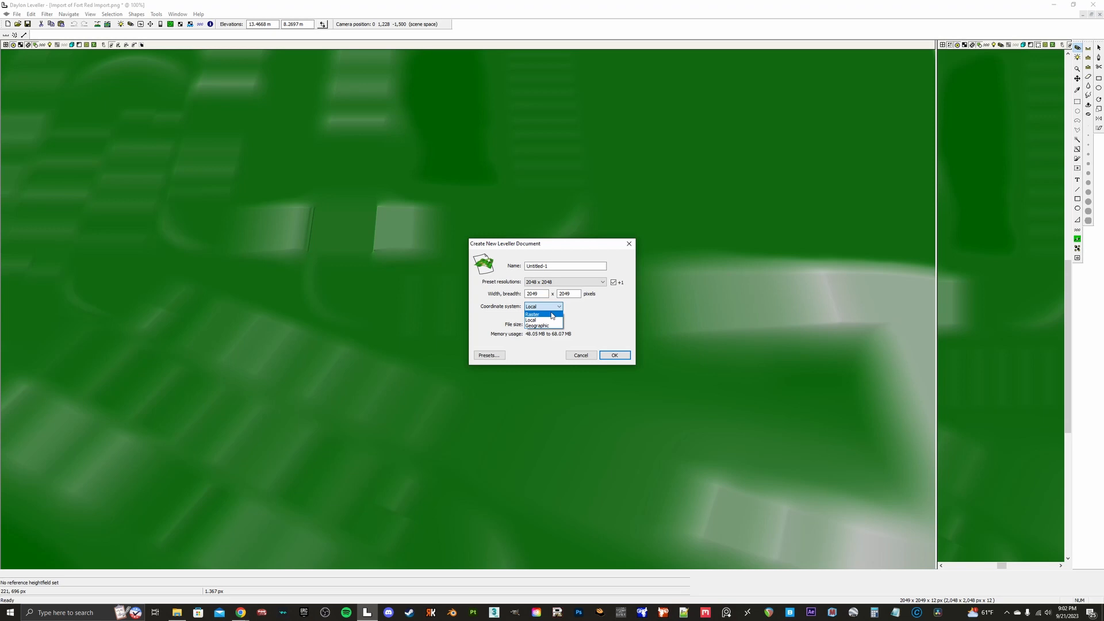
{"action": "left_click", "coordinate": [557, 308]}
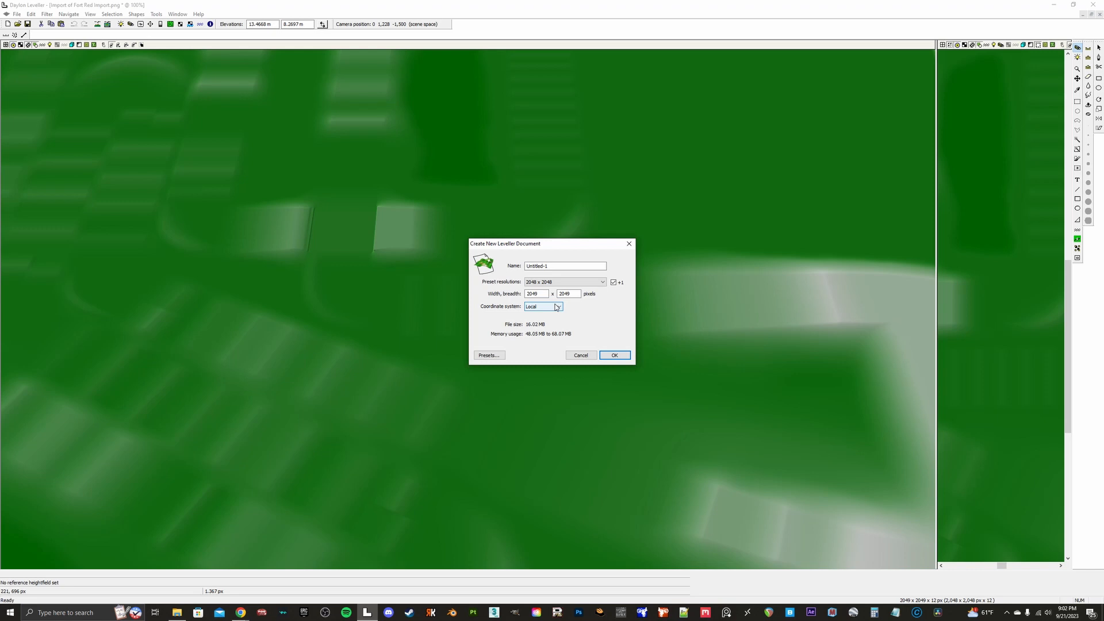
{"action": "left_click", "coordinate": [615, 355]}
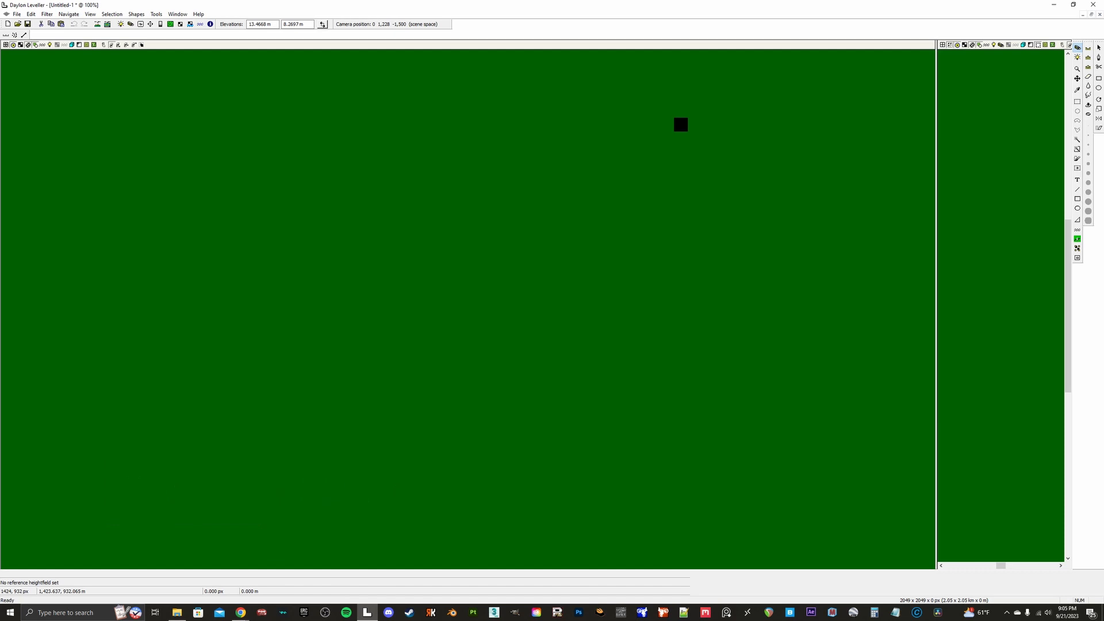
Step: Set the new document's ground extents with the east edge and the south edge each located at 450 m
{"action": "left_click", "coordinate": [69, 14]}
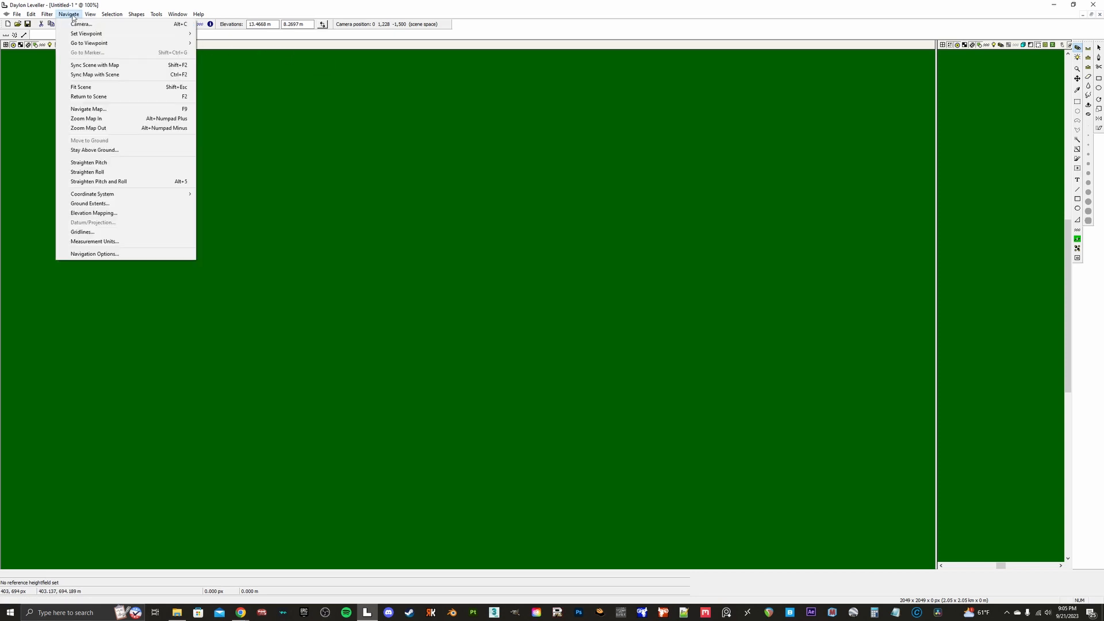
{"action": "left_click", "coordinate": [130, 202]}
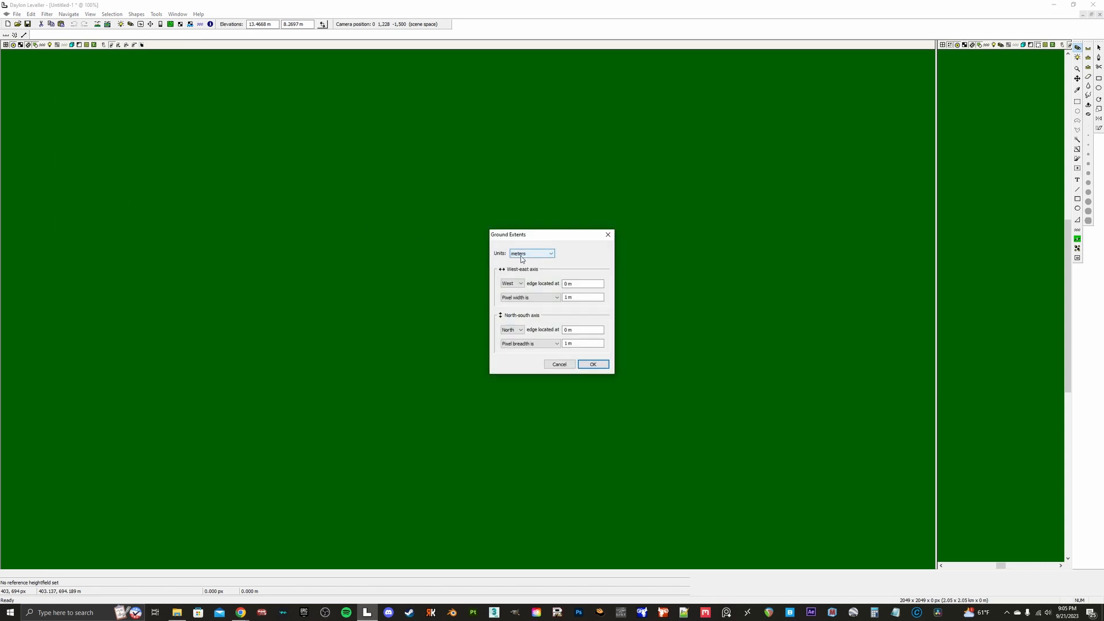
{"action": "left_click", "coordinate": [542, 297]}
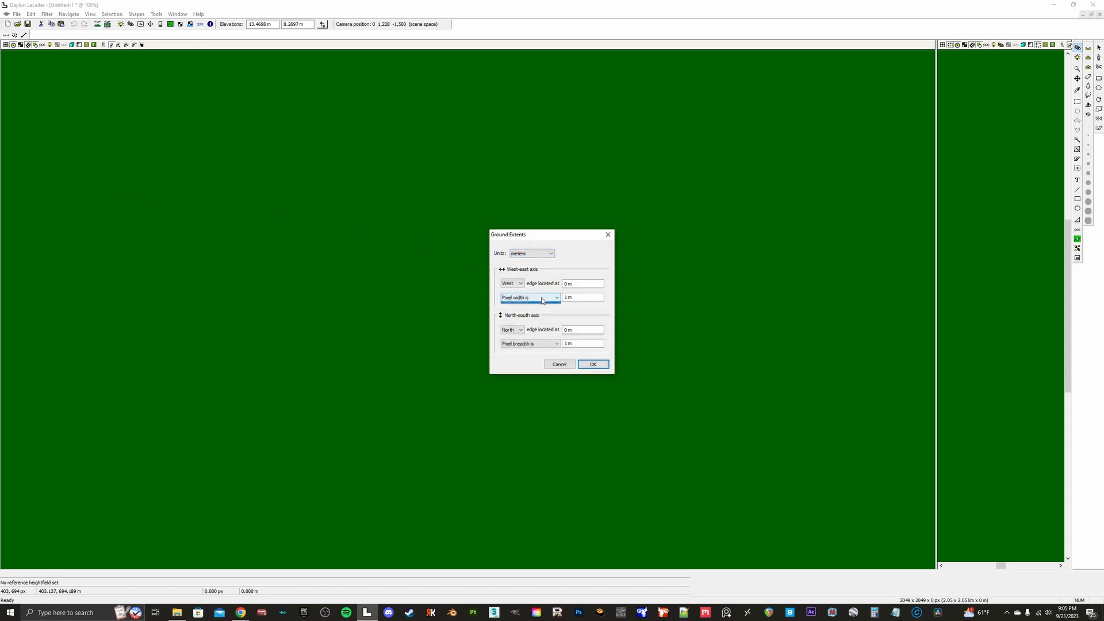
{"action": "left_click", "coordinate": [526, 313]}
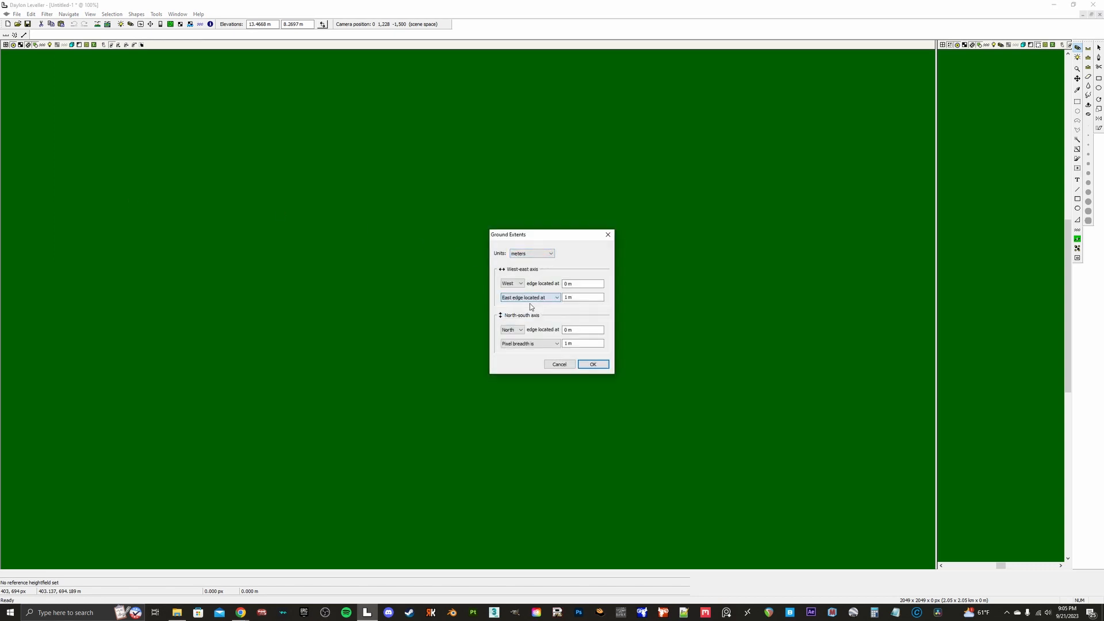
{"action": "left_click", "coordinate": [527, 344]}
{"action": "left_click", "coordinate": [526, 352]}
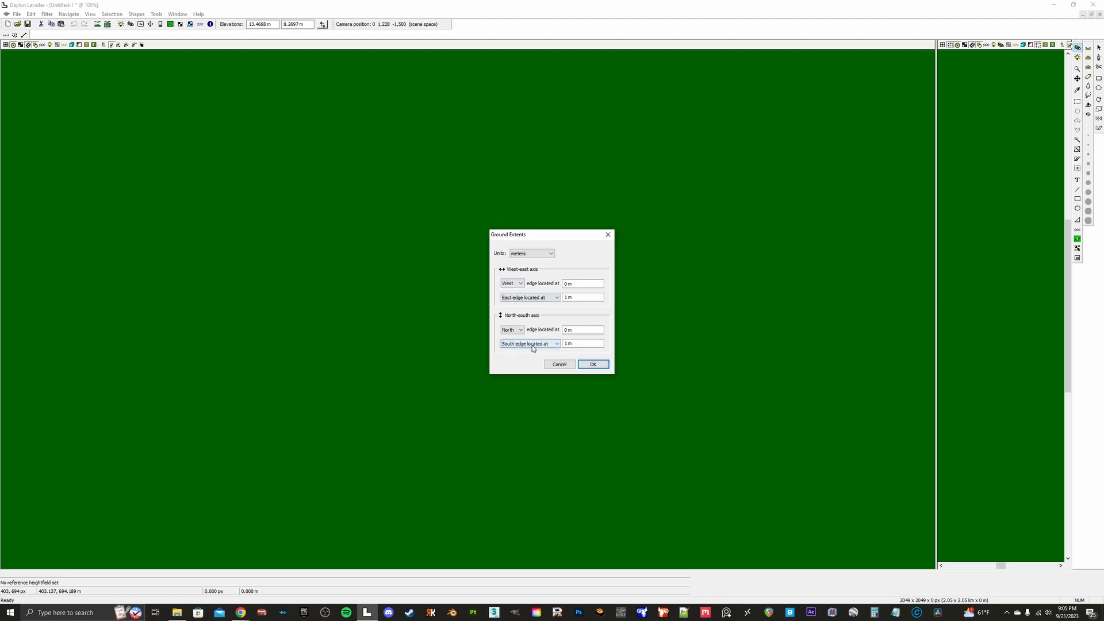
{"action": "double_click", "coordinate": [567, 300]}
{"action": "type", "text": "450m"}
{"action": "left_click_drag", "start_coordinate": [587, 299], "coordinate": [552, 300]}
{"action": "double_click", "coordinate": [567, 343]}
{"action": "type", "text": "450"}
{"action": "left_click", "coordinate": [593, 365]}
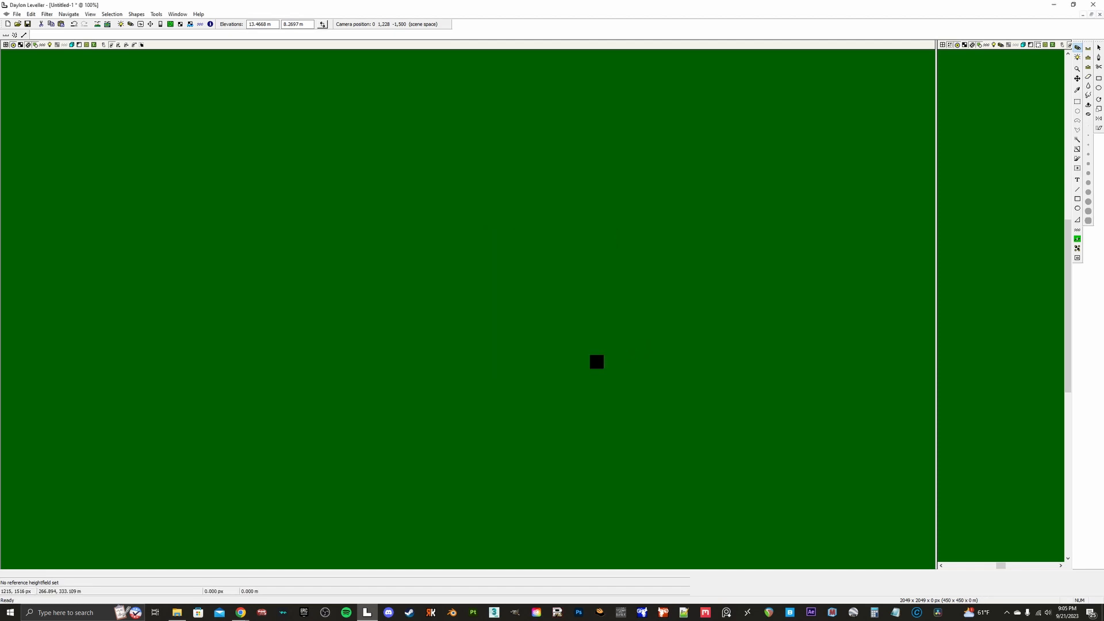
Step: Check the new document's elevation mapping units and span
{"action": "left_click", "coordinate": [69, 14]}
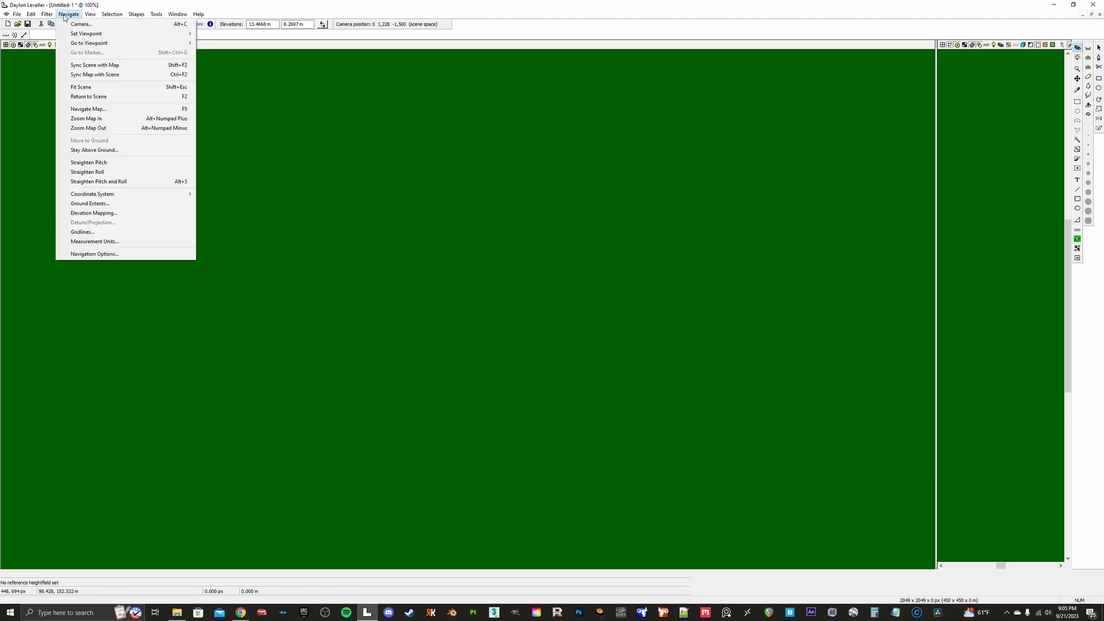
{"action": "left_click", "coordinate": [104, 213]}
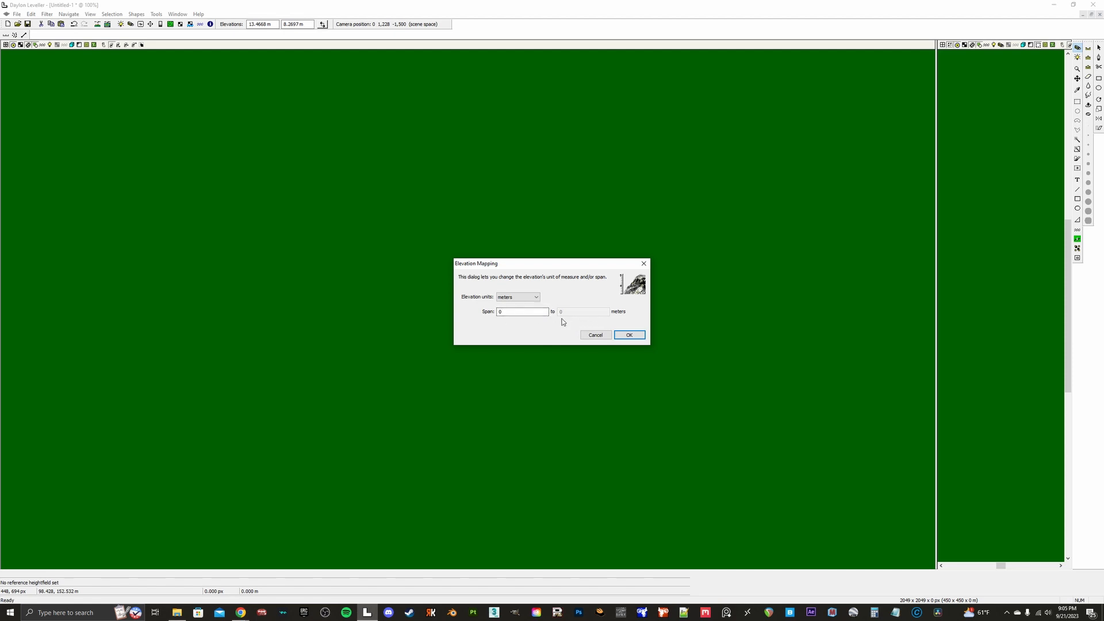
{"action": "left_click", "coordinate": [631, 336]}
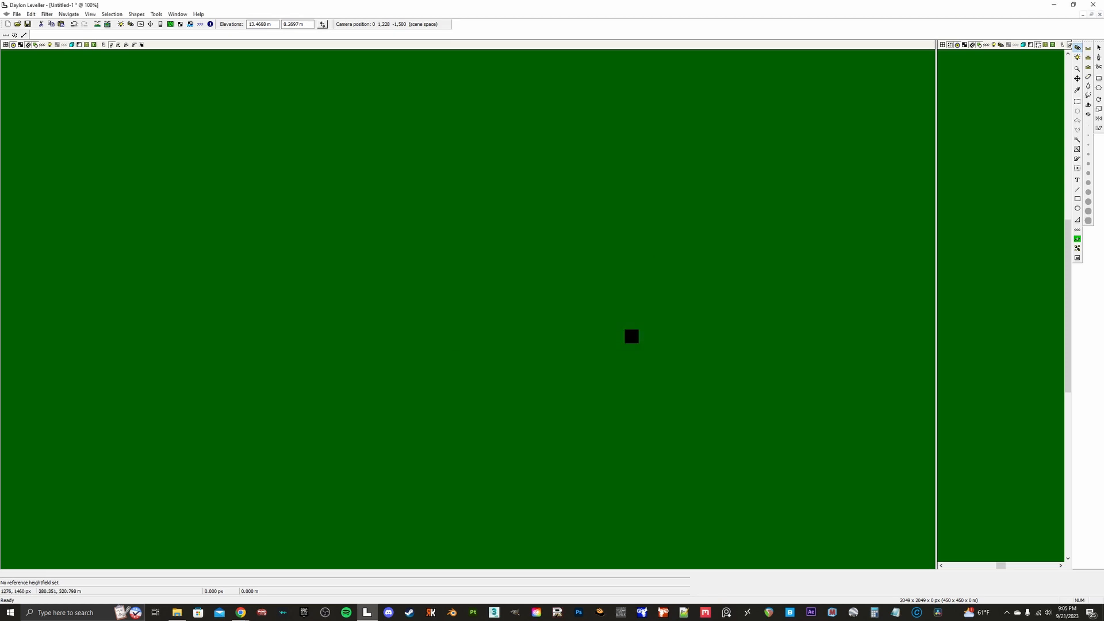
Step: Return to the imported Fort Red heightfield, maximize it and set its coordinate system to Local
{"action": "left_click", "coordinate": [1092, 16]}
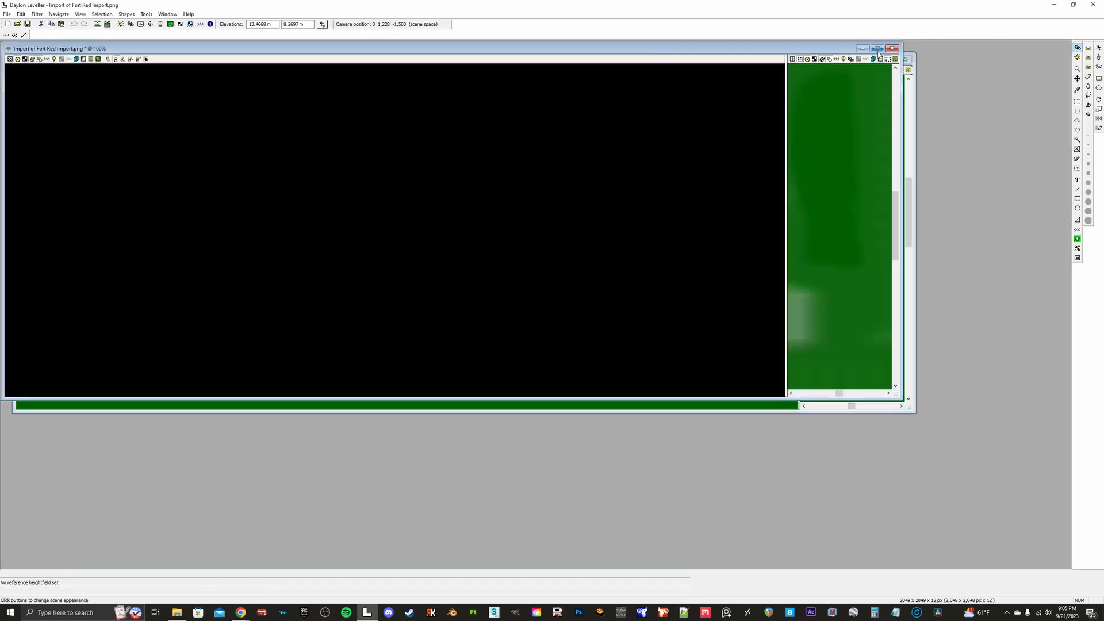
{"action": "left_click", "coordinate": [878, 50]}
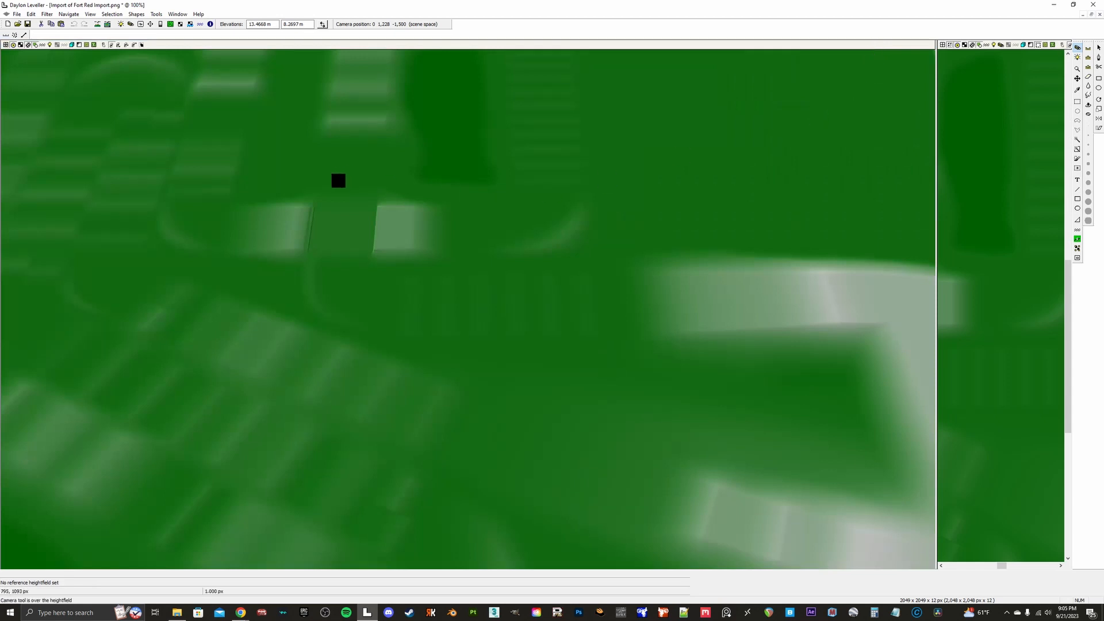
{"action": "left_click", "coordinate": [69, 14]}
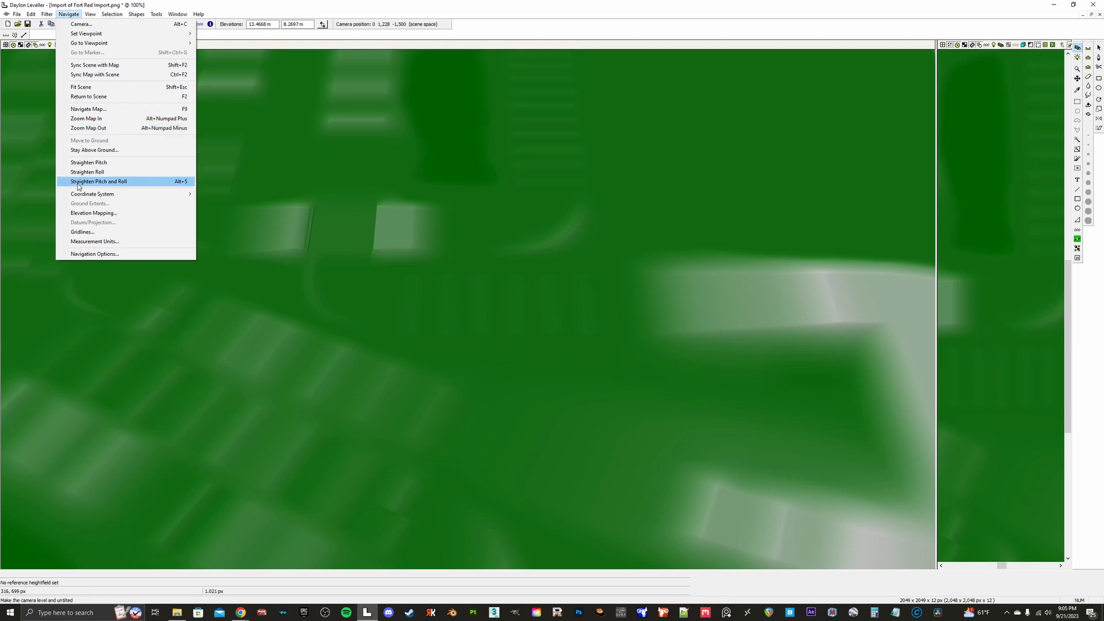
{"action": "mouse_move", "coordinate": [95, 196]}
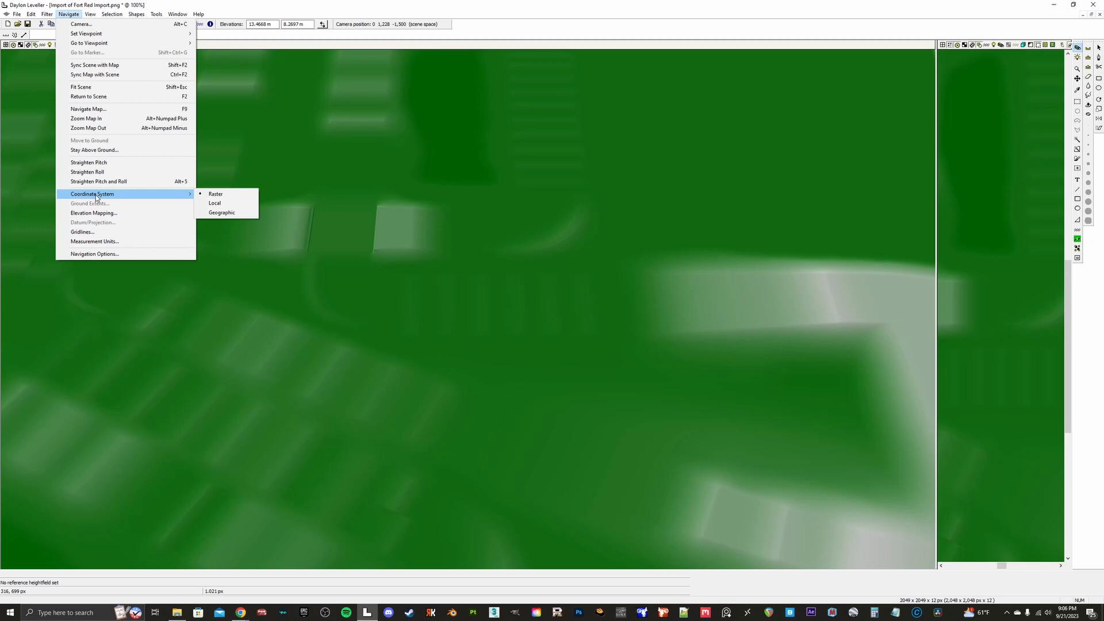
{"action": "left_click", "coordinate": [229, 204]}
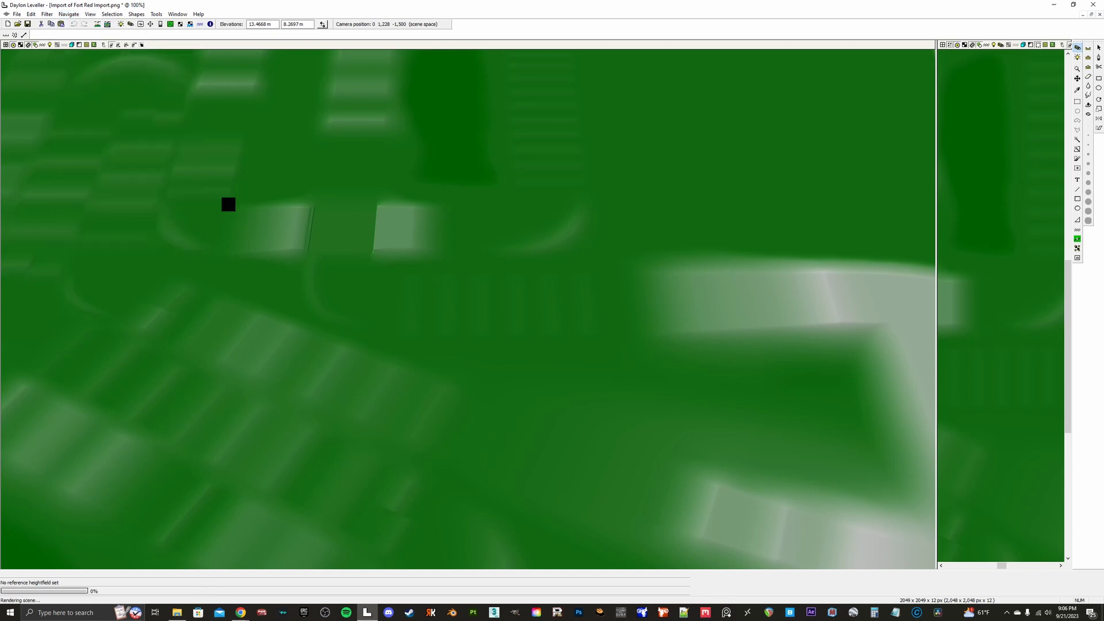
Step: Set the imported heightfield's ground extents with the east edge and the south edge each located at 250 m
{"action": "left_click", "coordinate": [69, 14]}
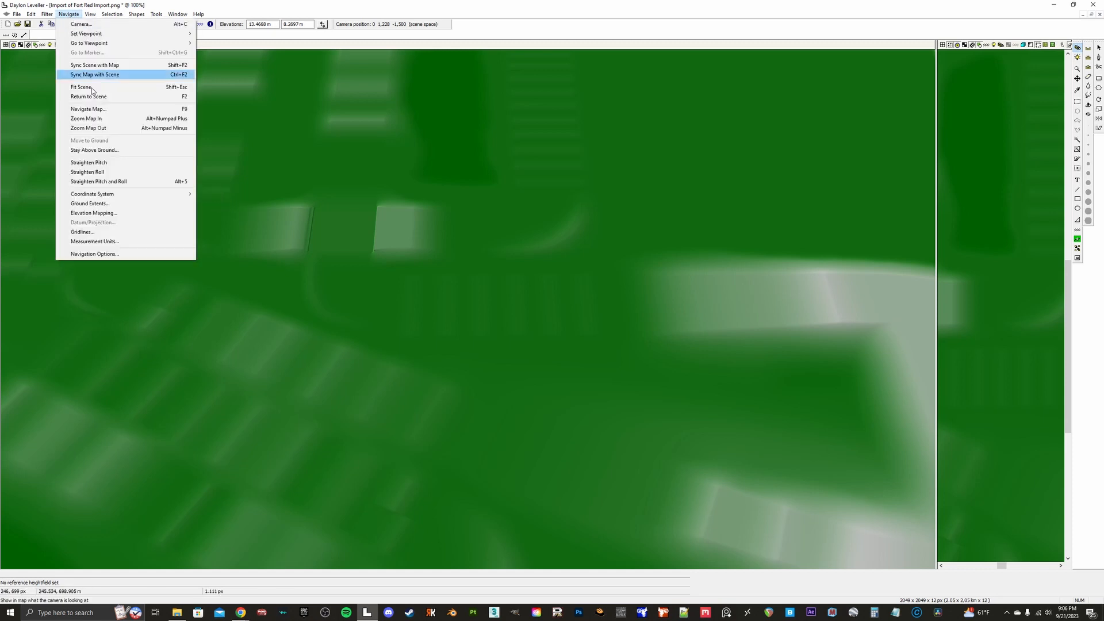
{"action": "left_click", "coordinate": [120, 205]}
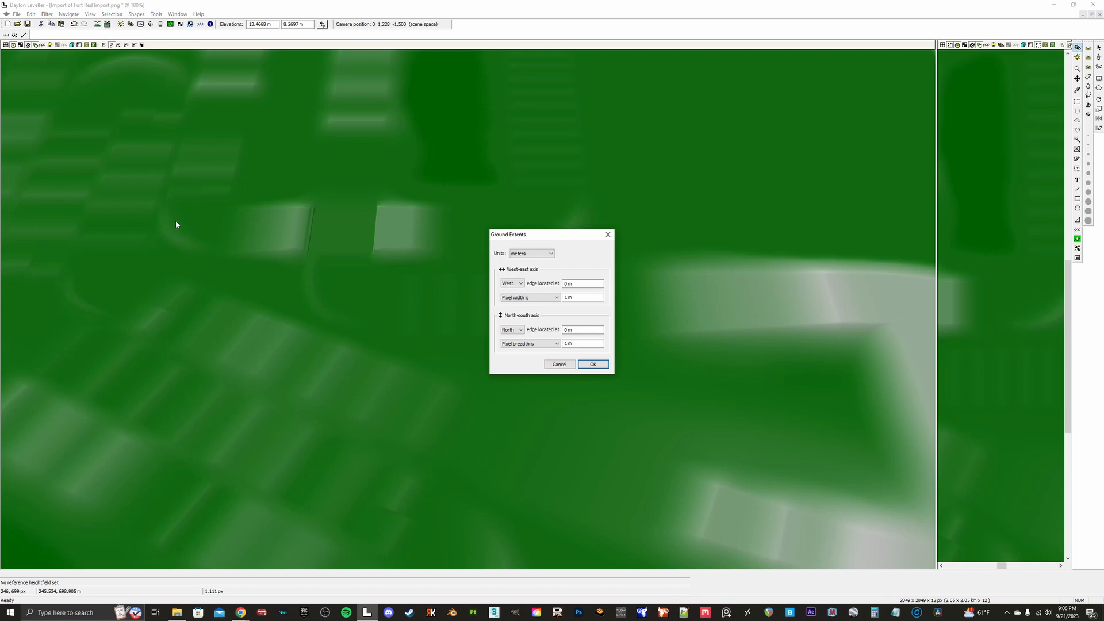
{"action": "left_click", "coordinate": [531, 298]}
{"action": "left_click", "coordinate": [525, 306]}
{"action": "left_click", "coordinate": [529, 343]}
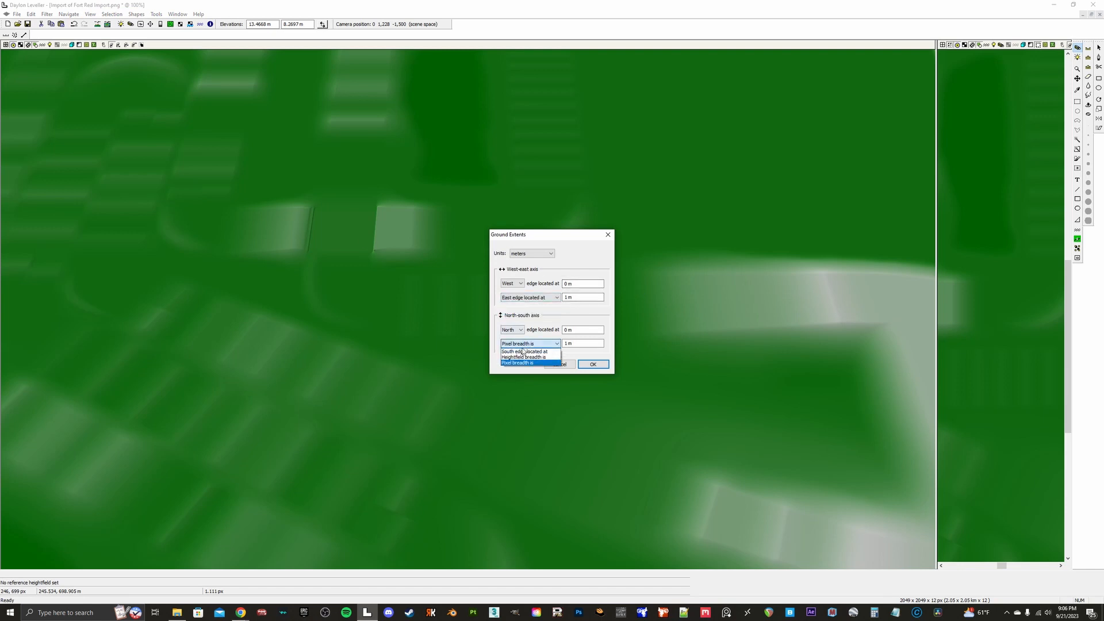
{"action": "left_click", "coordinate": [524, 352]}
{"action": "double_click", "coordinate": [564, 298]}
{"action": "type", "text": "25"}
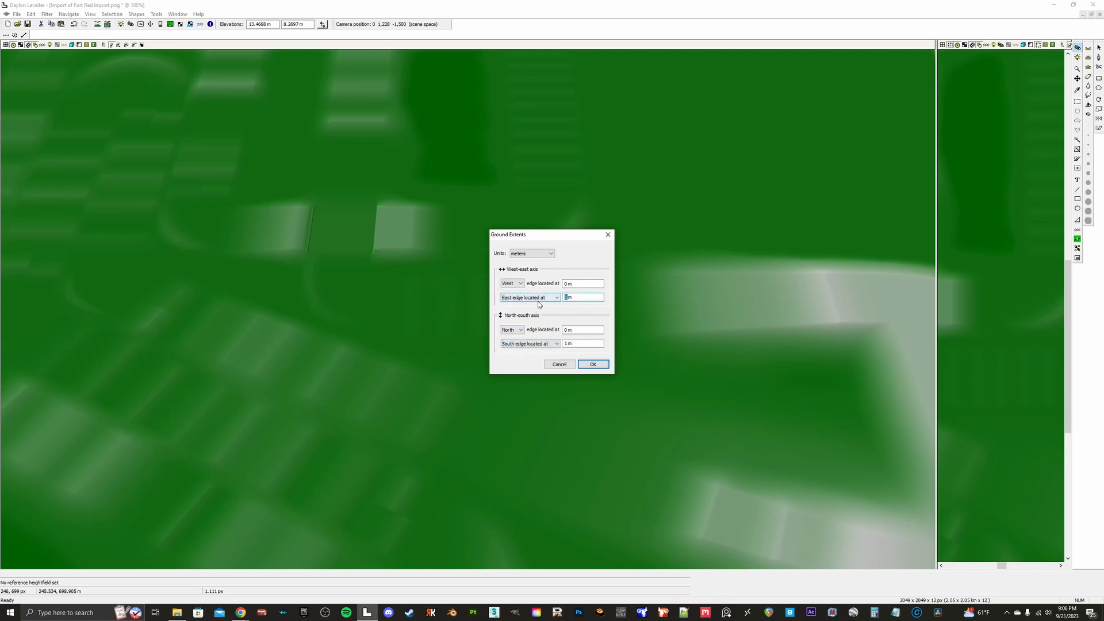
{"action": "type", "text": "0"}
{"action": "left_click_drag", "start_coordinate": [584, 299], "coordinate": [521, 298]}
{"action": "left_click_drag", "start_coordinate": [588, 344], "coordinate": [516, 349]}
{"action": "type", "text": "250"}
{"action": "left_click", "coordinate": [593, 364]}
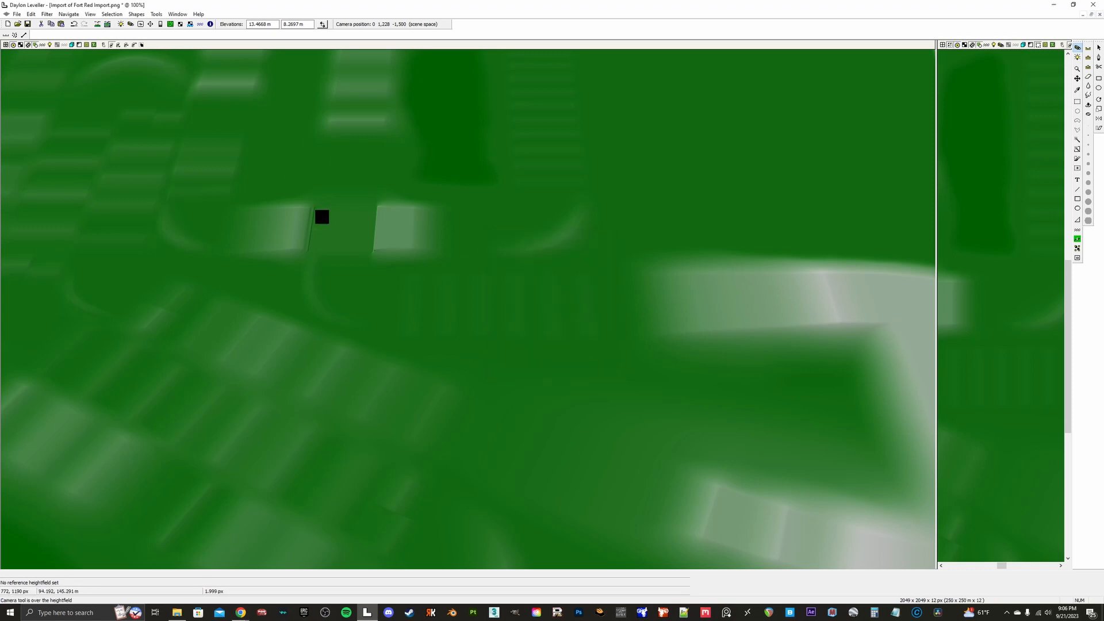
Step: Set the imported heightfield's elevation mapping units to meters, keeping the span from 0 to 12
{"action": "left_click", "coordinate": [69, 14]}
{"action": "left_click", "coordinate": [86, 213]}
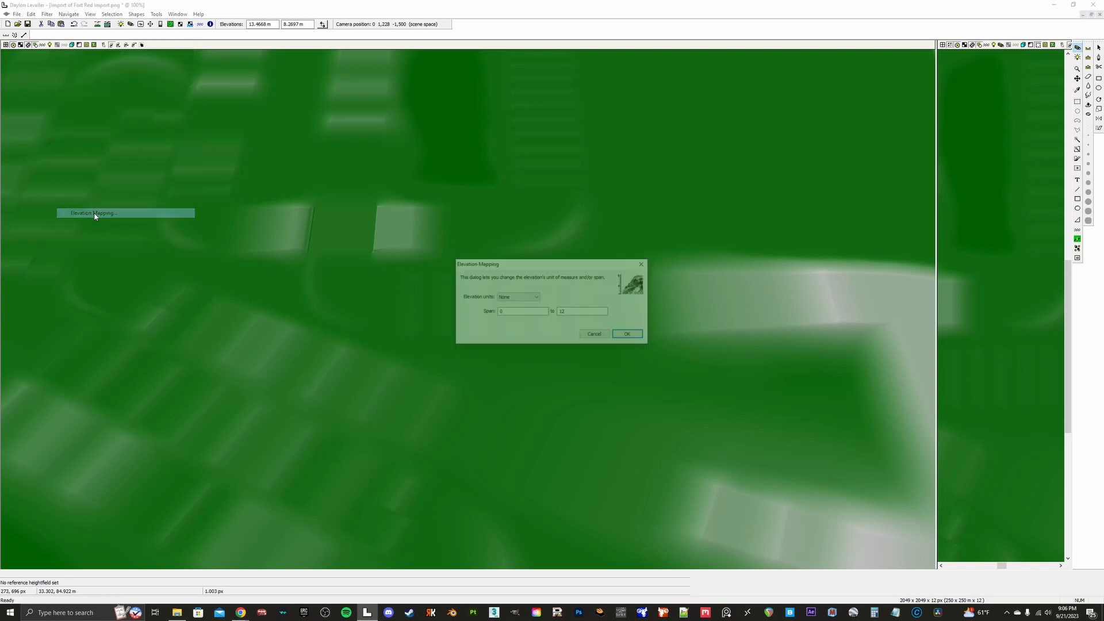
{"action": "left_click", "coordinate": [520, 297]}
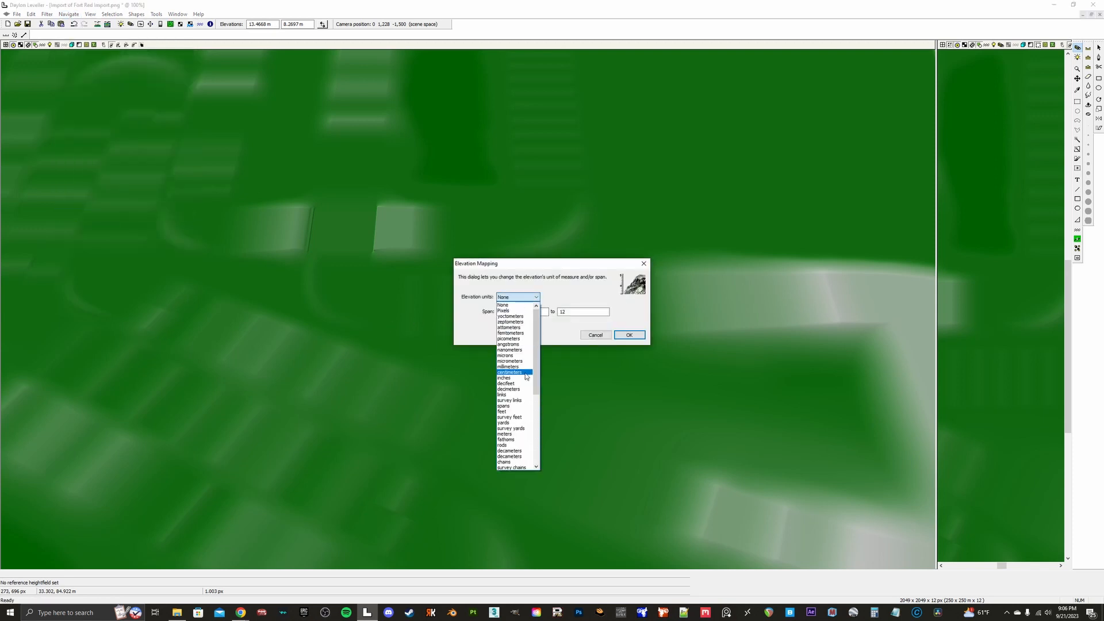
{"action": "left_click", "coordinate": [520, 434]}
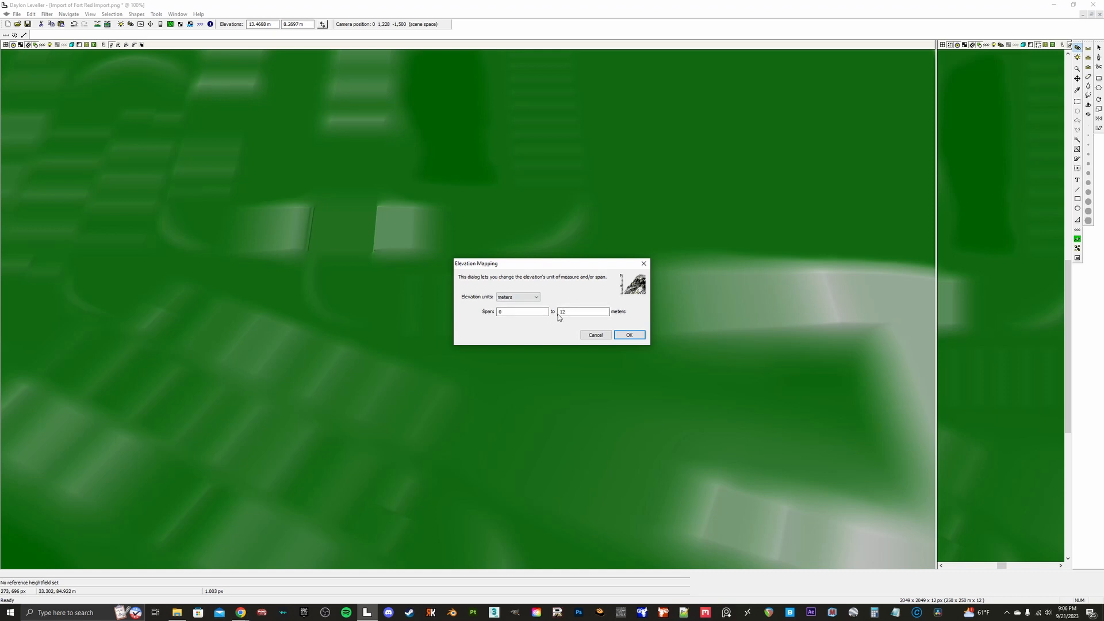
{"action": "left_click", "coordinate": [629, 335]}
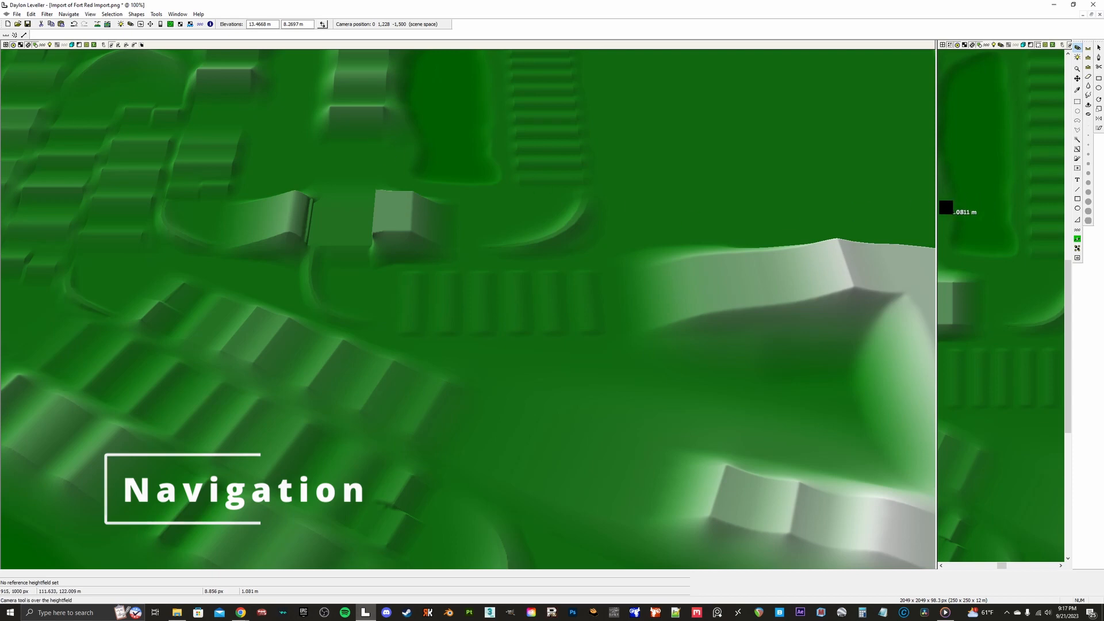
Step: Widen the map view beside the 3D scene and switch through the Zoom and Pan tools back to the Camera tool
{"action": "left_click_drag", "start_coordinate": [936, 192], "coordinate": [716, 199]}
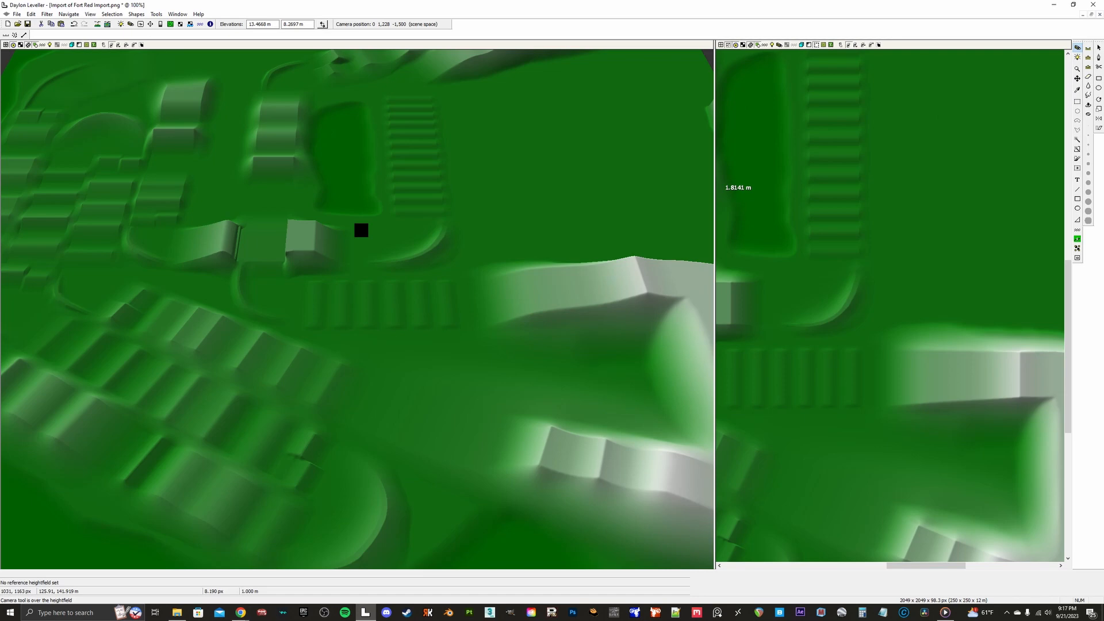
{"action": "key", "text": "z"}
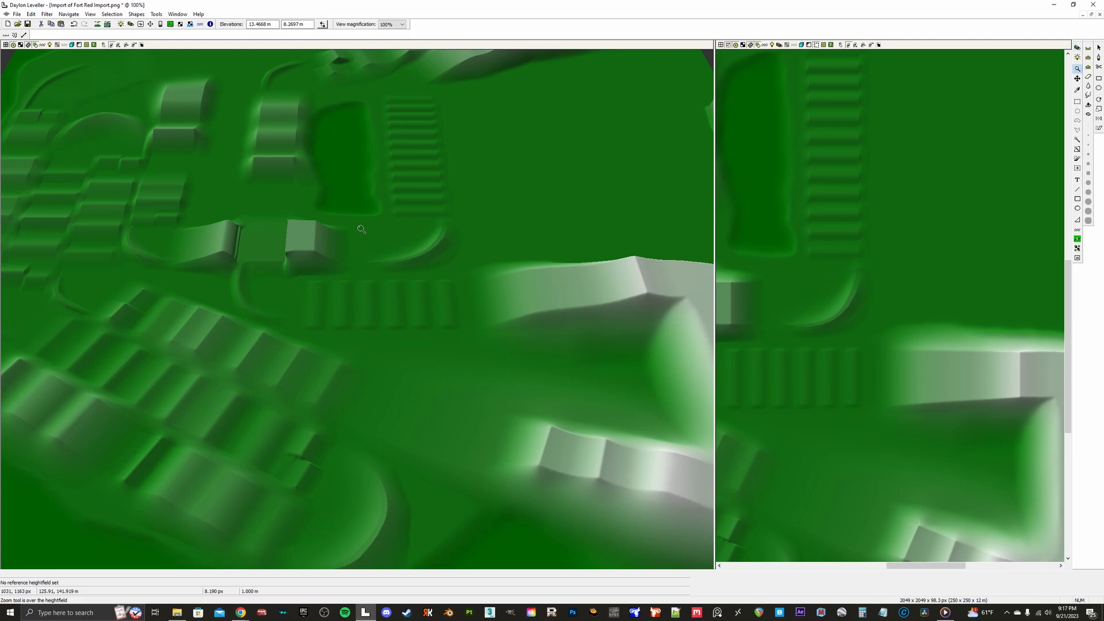
{"action": "key", "text": "p"}
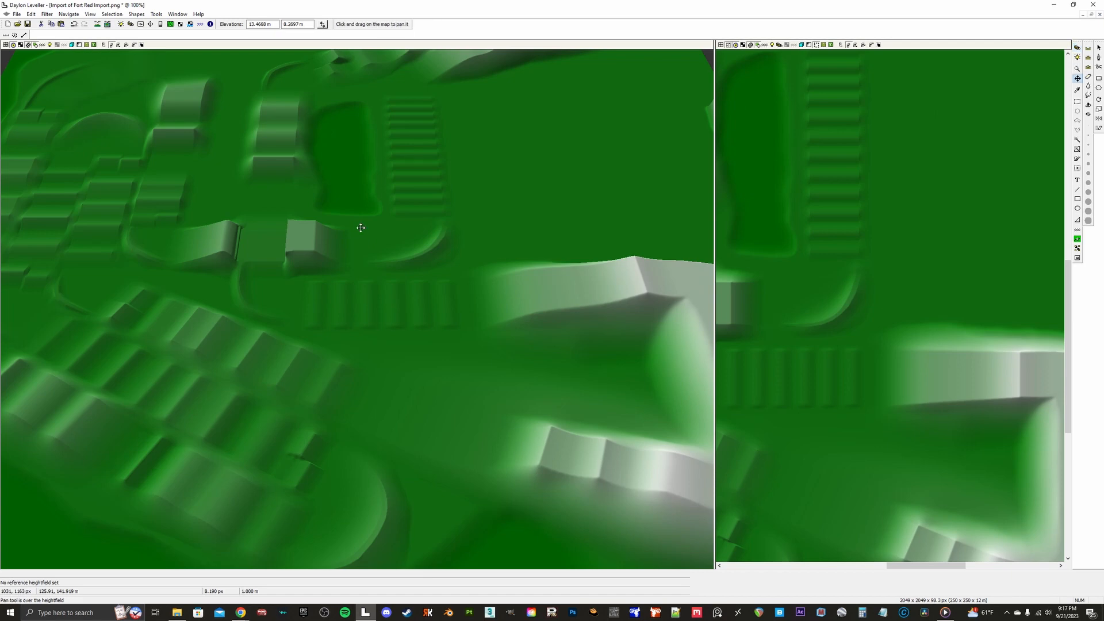
{"action": "key", "text": "c"}
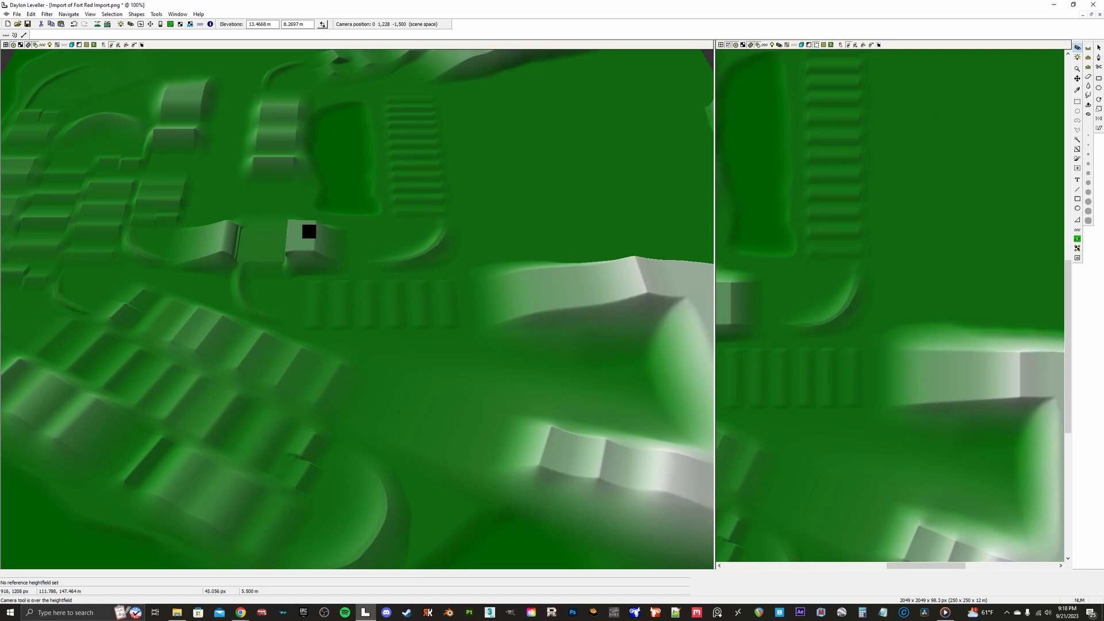
Step: Examine the flat-topped jump in the 3D scene up close and from a lower angle
{"action": "scroll", "coordinate": [311, 231], "scroll_direction": "up", "scroll_amount": 3}
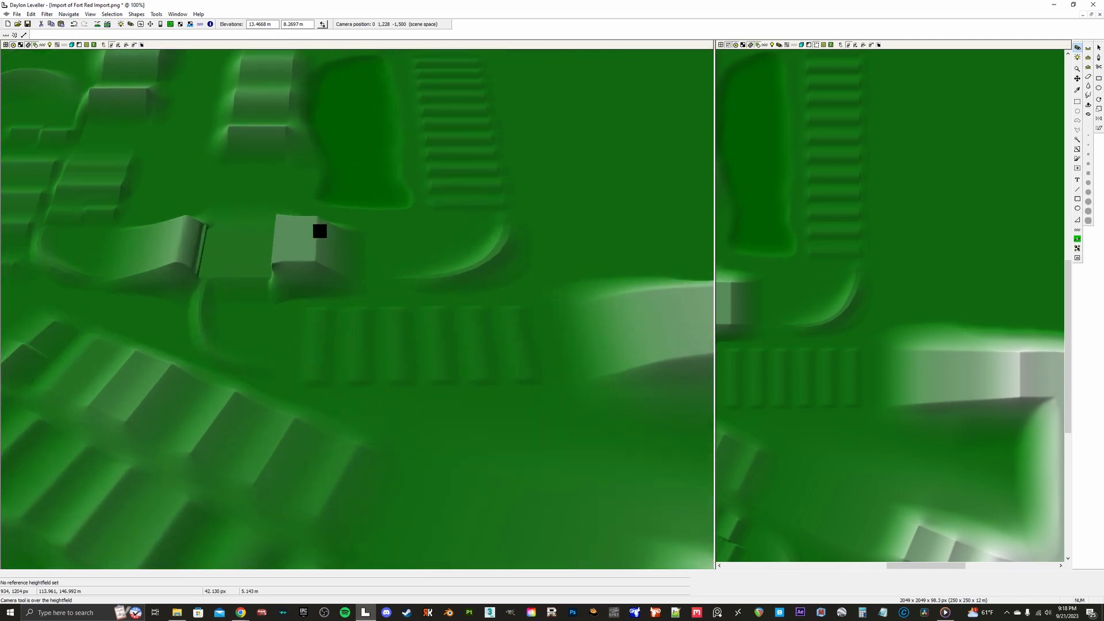
{"action": "scroll", "coordinate": [320, 231], "scroll_direction": "up", "scroll_amount": 2}
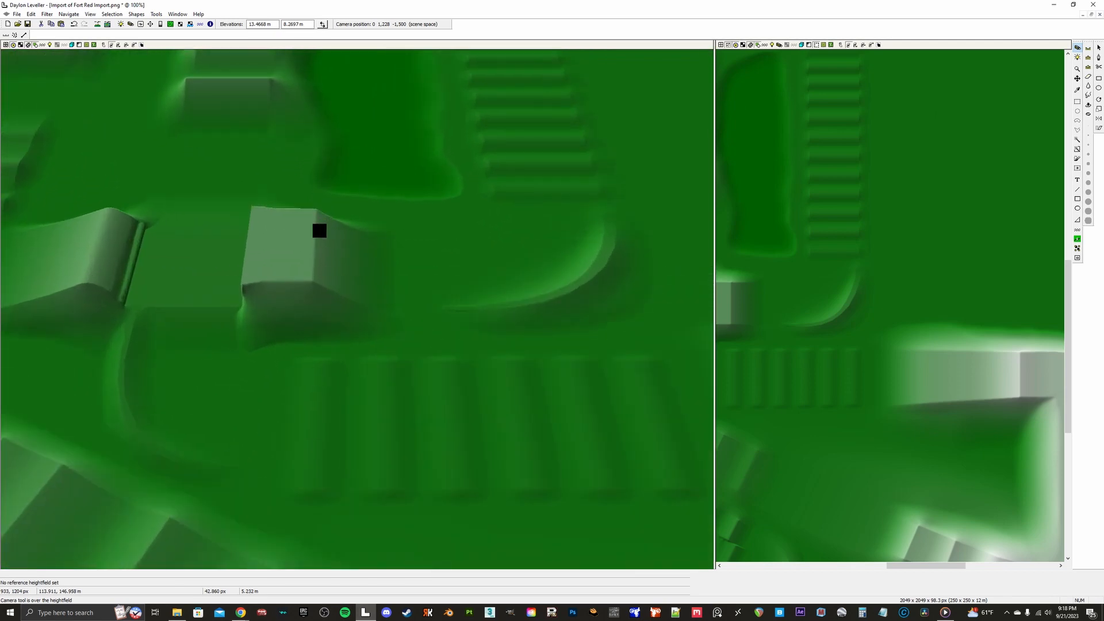
{"action": "scroll", "coordinate": [320, 231], "scroll_direction": "up", "scroll_amount": 2}
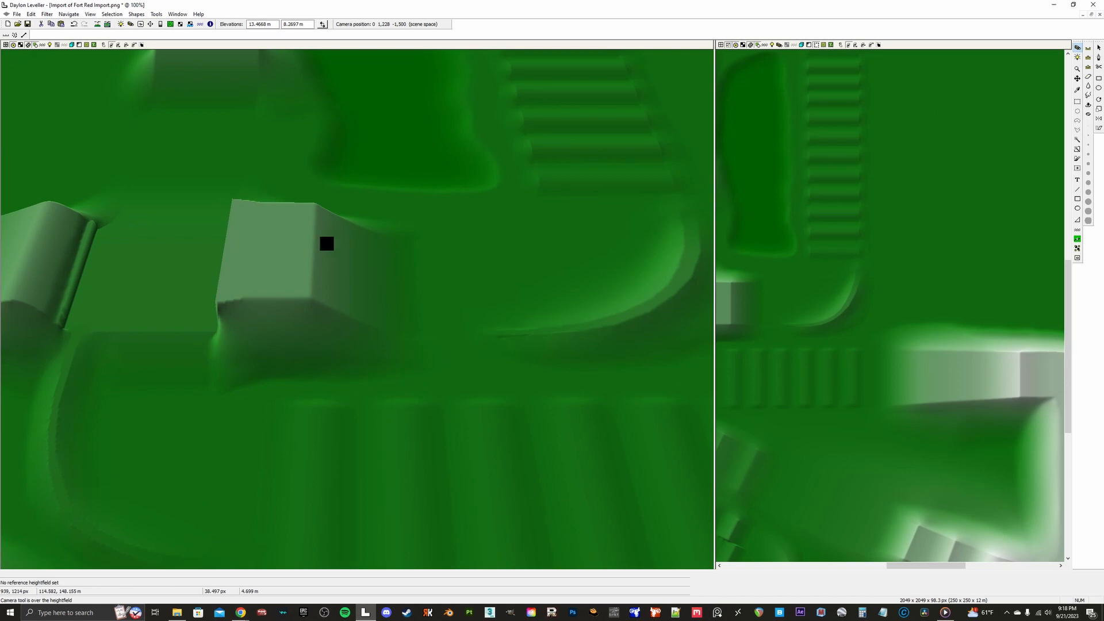
{"action": "scroll", "coordinate": [332, 243], "scroll_direction": "up", "scroll_amount": 1}
{"action": "left_click_drag", "start_coordinate": [332, 243], "coordinate": [432, 291]}
{"action": "mouse_move", "coordinate": [476, 391]}
{"action": "left_mouse_down"}
{"action": "mouse_move", "coordinate": [283, 372]}
{"action": "mouse_move", "coordinate": [180, 379]}
{"action": "mouse_move", "coordinate": [400, 367]}
{"action": "mouse_move", "coordinate": [322, 367]}
{"action": "mouse_move", "coordinate": [350, 300]}
{"action": "mouse_move", "coordinate": [63, 302]}
{"action": "mouse_move", "coordinate": [443, 316]}
{"action": "mouse_move", "coordinate": [257, 320]}
{"action": "mouse_move", "coordinate": [271, 319]}
{"action": "left_mouse_up"}
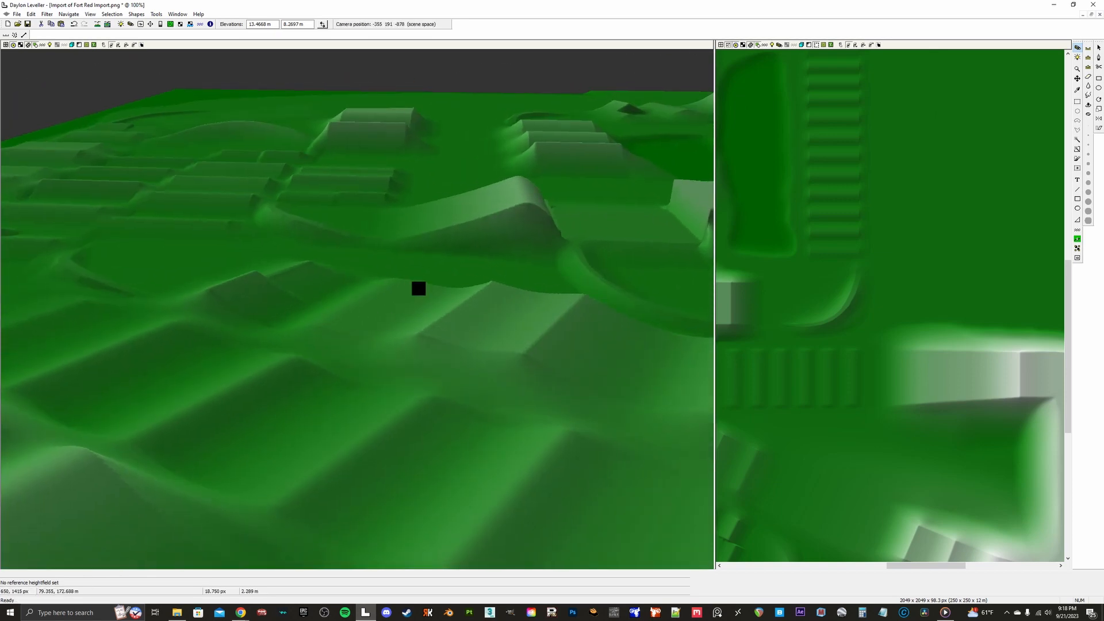
Step: Examine the large ramp, the curved berm and the surrounding jump lanes in the 3D scene with the Pan and Camera tools
{"action": "key", "text": "space"}
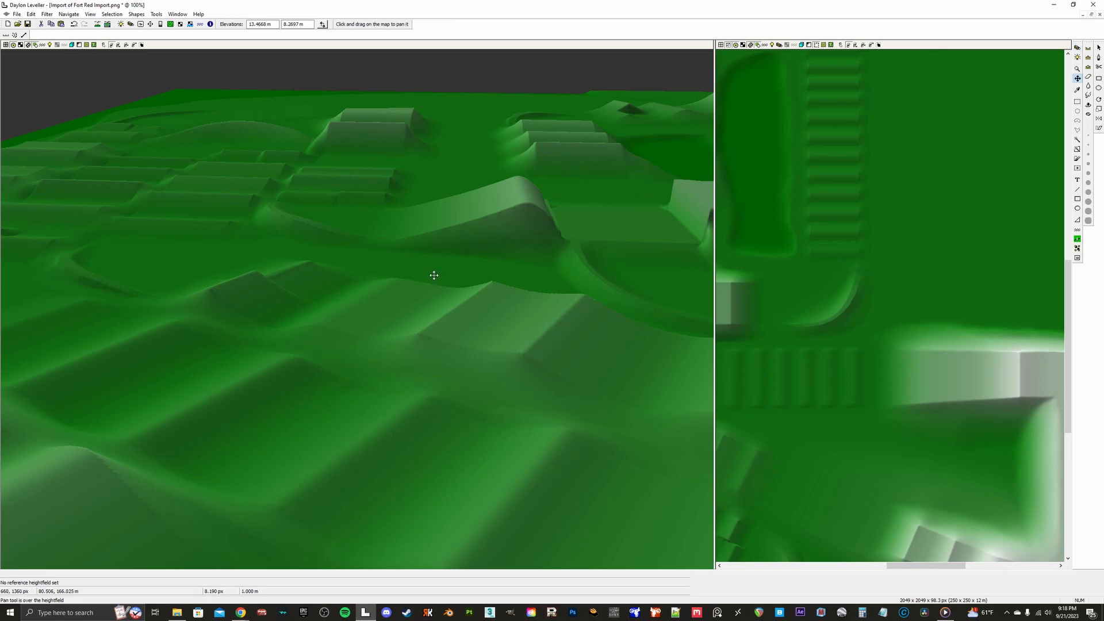
{"action": "left_click_drag", "start_coordinate": [407, 256], "coordinate": [471, 281]}
{"action": "key", "text": "c"}
{"action": "left_click_drag", "start_coordinate": [454, 190], "coordinate": [483, 284]}
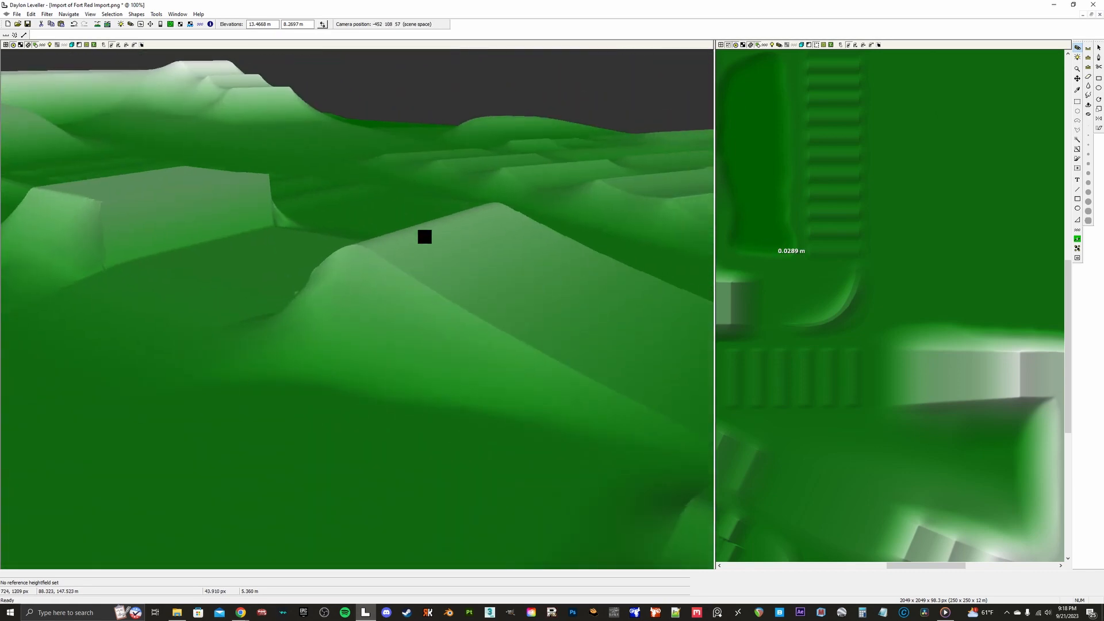
{"action": "mouse_move", "coordinate": [424, 236]}
{"action": "middle_mouse_down"}
{"action": "mouse_move", "coordinate": [431, 350]}
{"action": "mouse_move", "coordinate": [441, 225]}
{"action": "middle_mouse_up"}
{"action": "left_click_drag", "start_coordinate": [424, 269], "coordinate": [387, 281]}
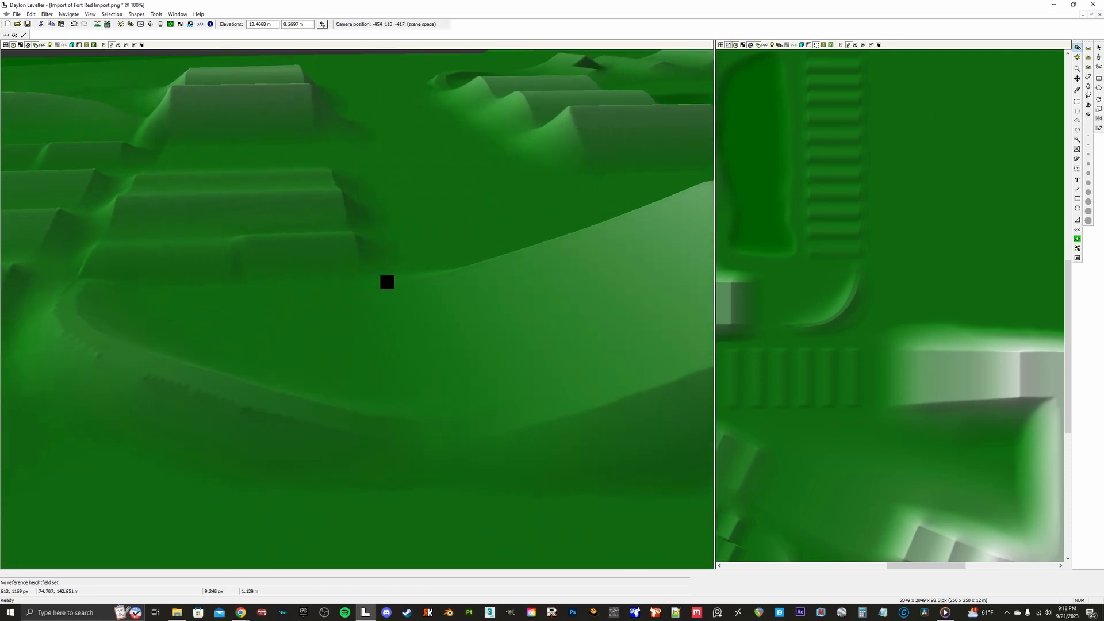
{"action": "middle_click_drag", "start_coordinate": [474, 253], "coordinate": [434, 260]}
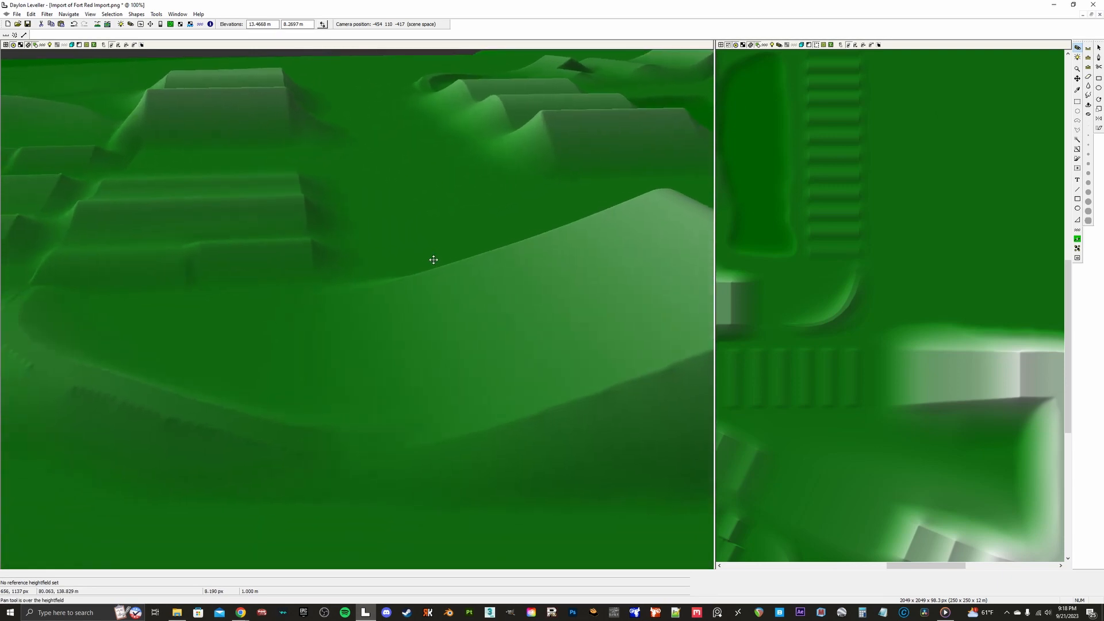
{"action": "left_click_drag", "start_coordinate": [378, 269], "coordinate": [409, 324]}
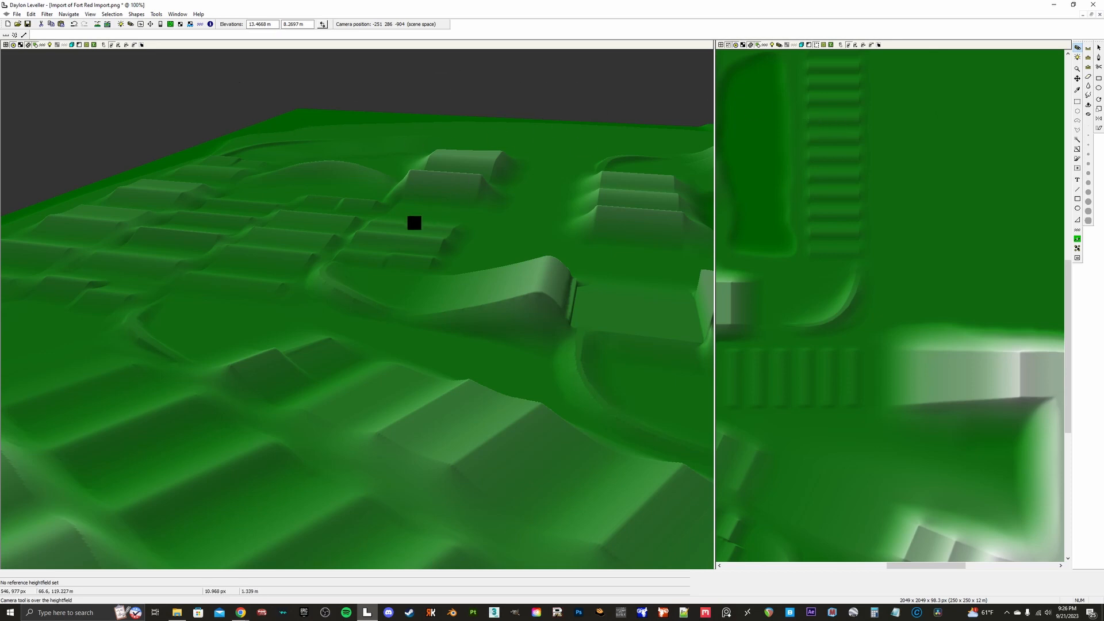
{"action": "mouse_move", "coordinate": [414, 219]}
{"action": "left_mouse_down"}
{"action": "mouse_move", "coordinate": [484, 197]}
{"action": "mouse_move", "coordinate": [593, 203]}
{"action": "mouse_move", "coordinate": [417, 225]}
{"action": "left_mouse_up"}
{"action": "scroll", "coordinate": [427, 219], "scroll_direction": "down", "scroll_amount": 4}
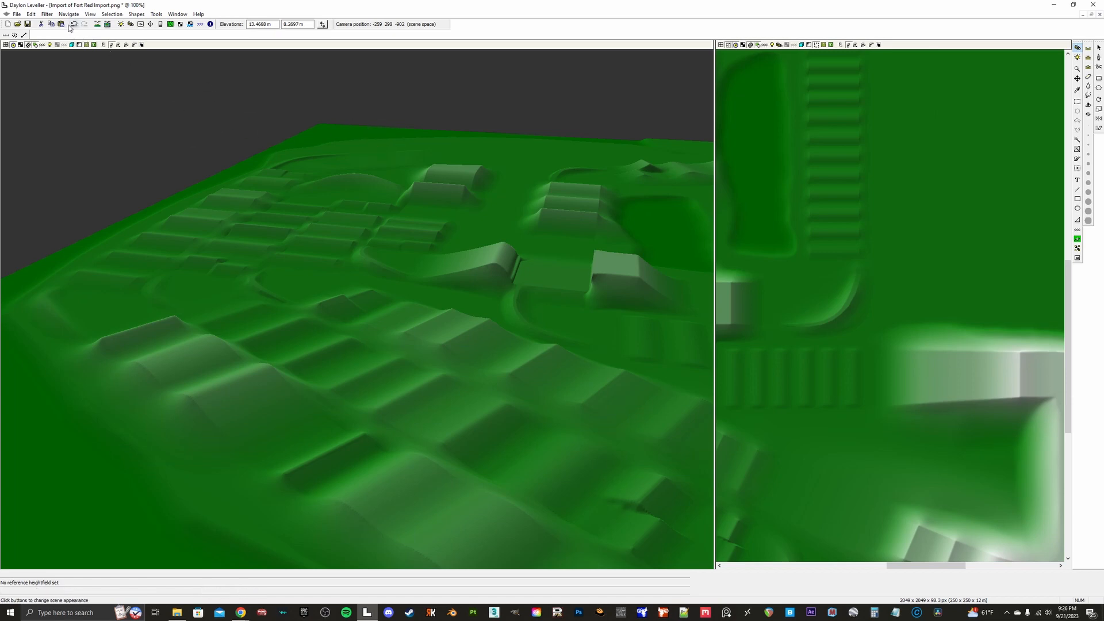
Step: Open the Default Scene Appearance preferences and review the Normal render, heightfield, water, fog and other scene element settings
{"action": "left_click", "coordinate": [17, 14]}
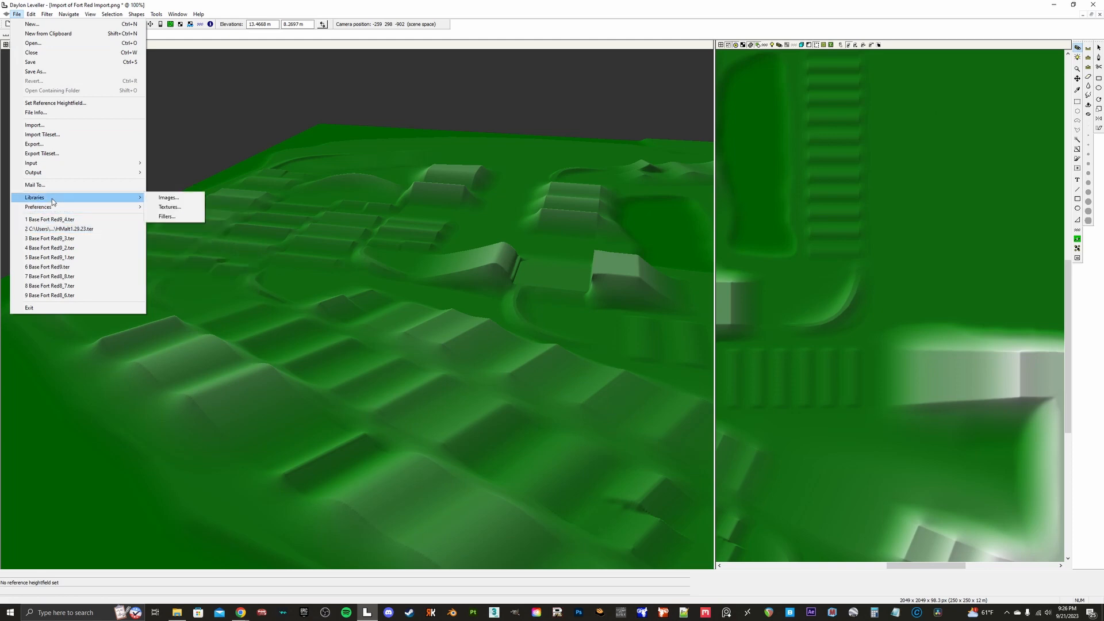
{"action": "mouse_move", "coordinate": [79, 207]}
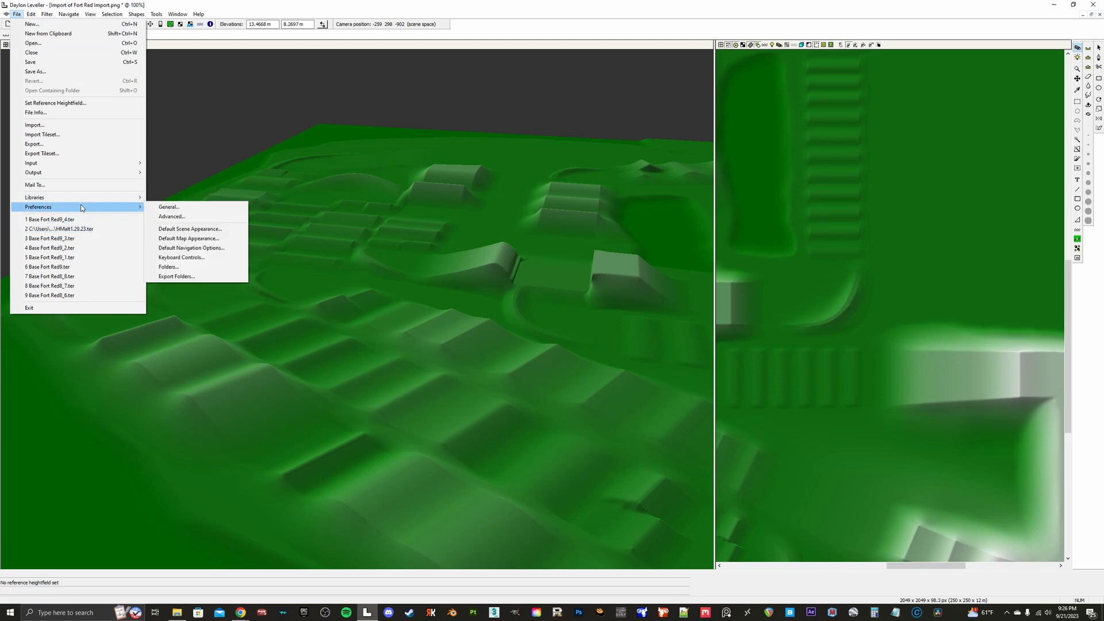
{"action": "left_click", "coordinate": [224, 228]}
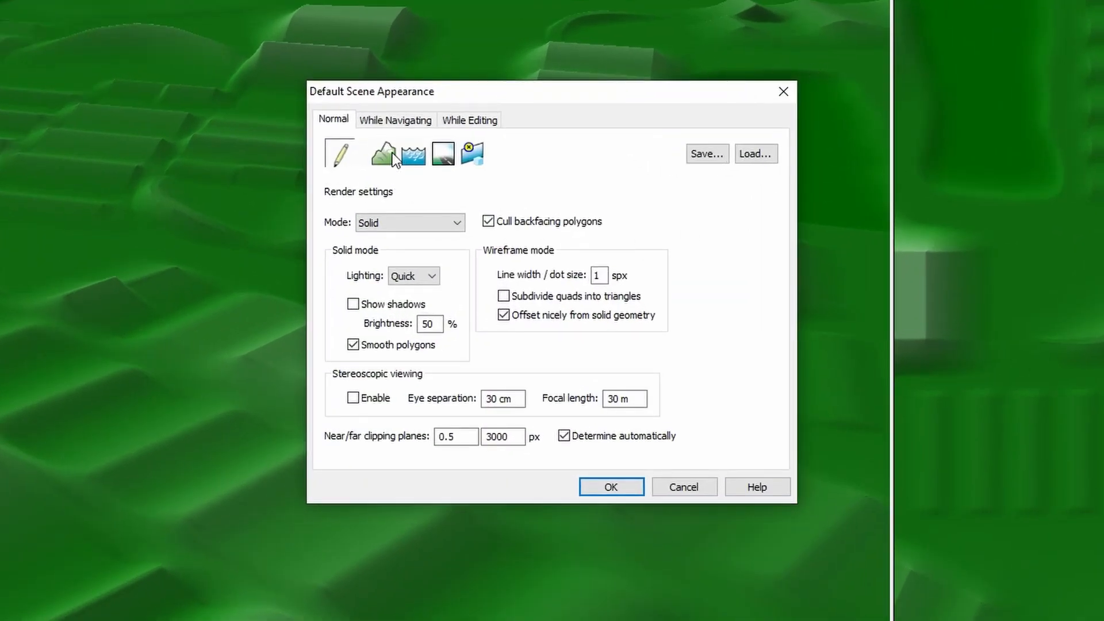
{"action": "left_click", "coordinate": [393, 154]}
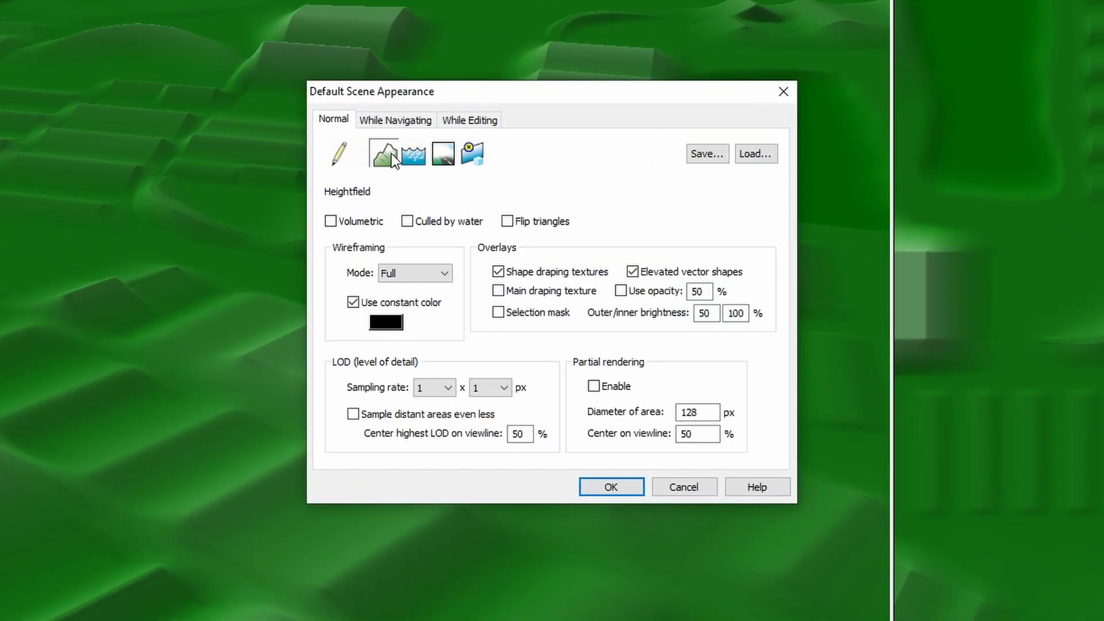
{"action": "left_click", "coordinate": [460, 157]}
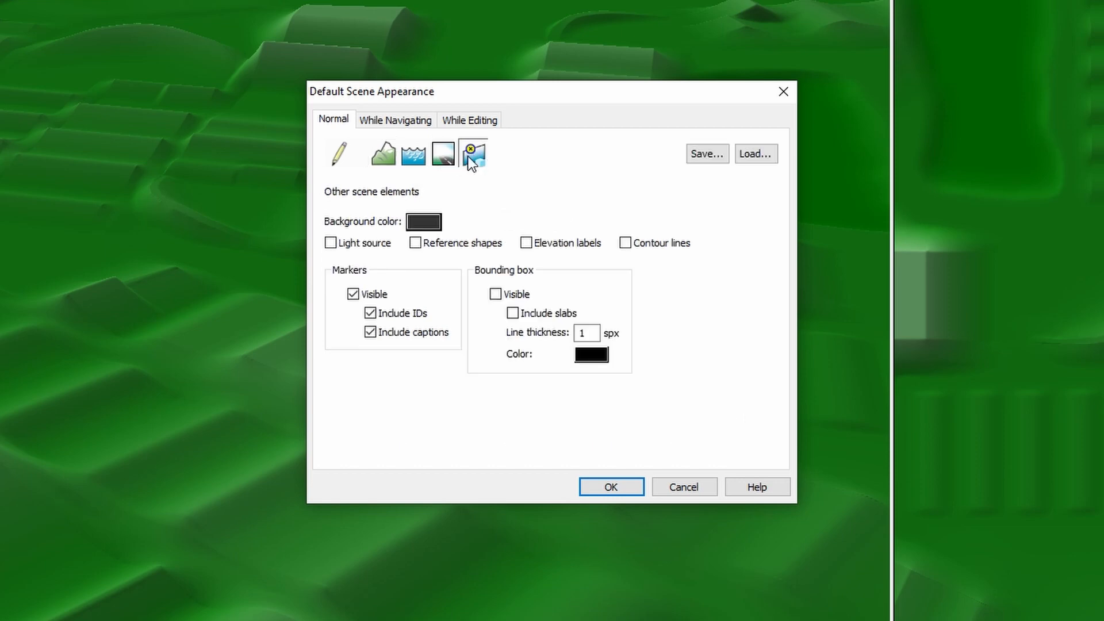
{"action": "left_click", "coordinate": [343, 151]}
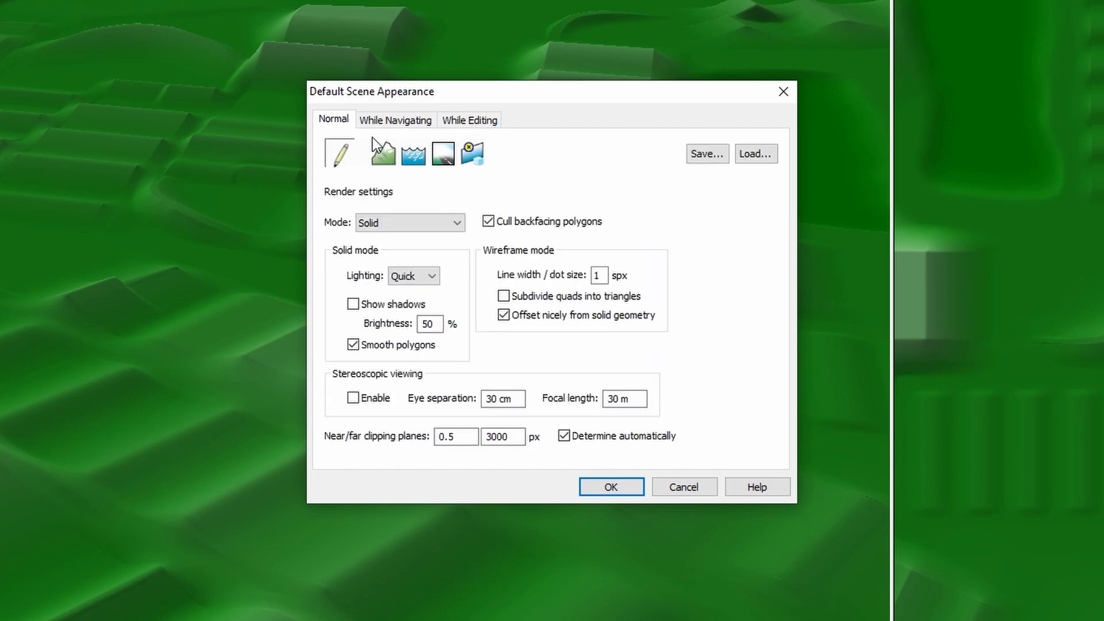
{"action": "left_click", "coordinate": [391, 161]}
{"action": "left_click", "coordinate": [414, 158]}
{"action": "left_click", "coordinate": [442, 154]}
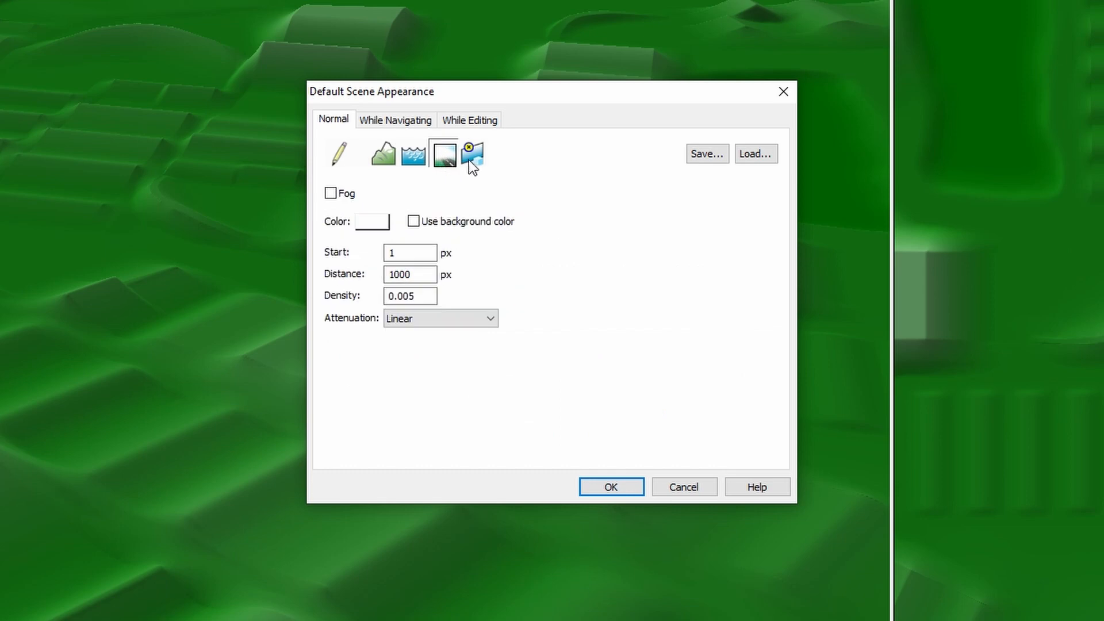
{"action": "left_click", "coordinate": [471, 159]}
{"action": "left_click", "coordinate": [367, 155]}
{"action": "left_click", "coordinate": [340, 154]}
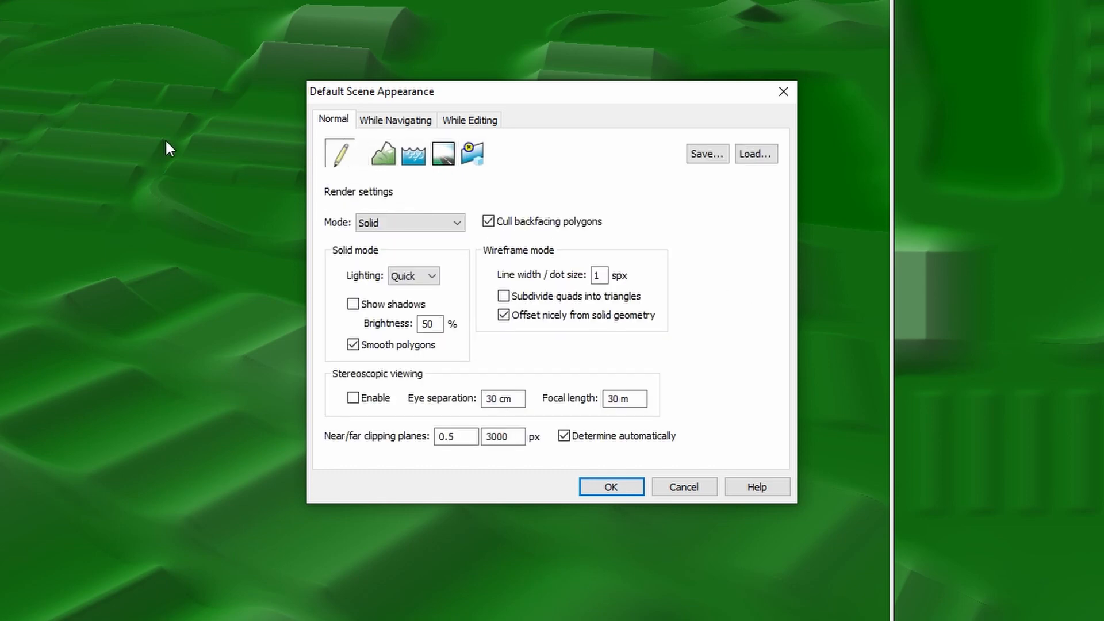
Step: Check the While Navigating and While Editing render settings, and return to the Normal heightfield settings
{"action": "left_click", "coordinate": [416, 123]}
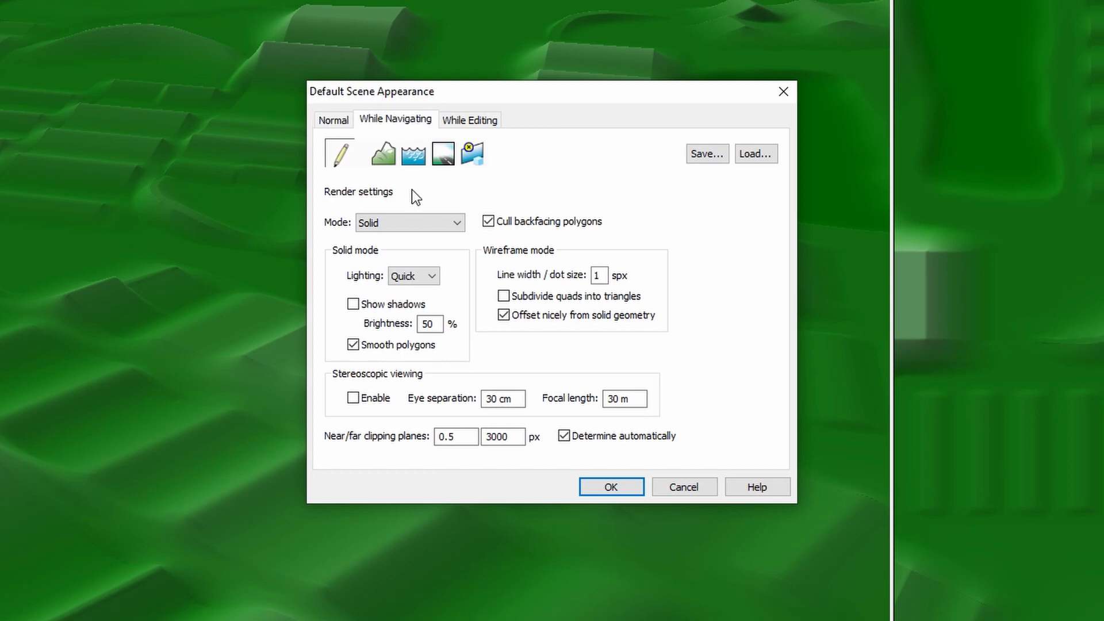
{"action": "left_click", "coordinate": [477, 122]}
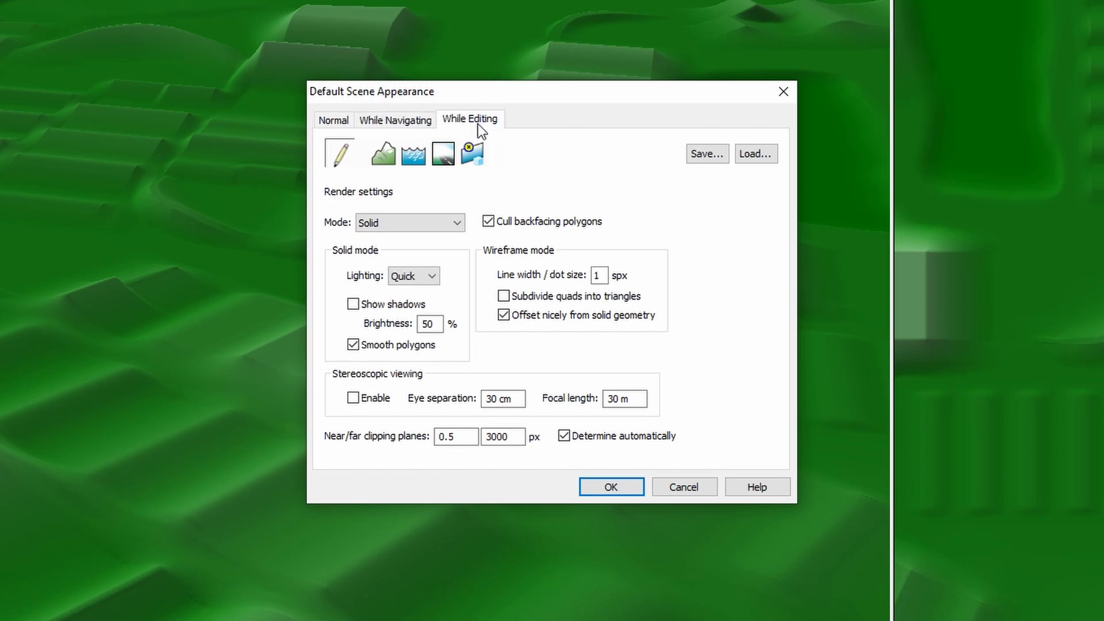
{"action": "left_click", "coordinate": [336, 123]}
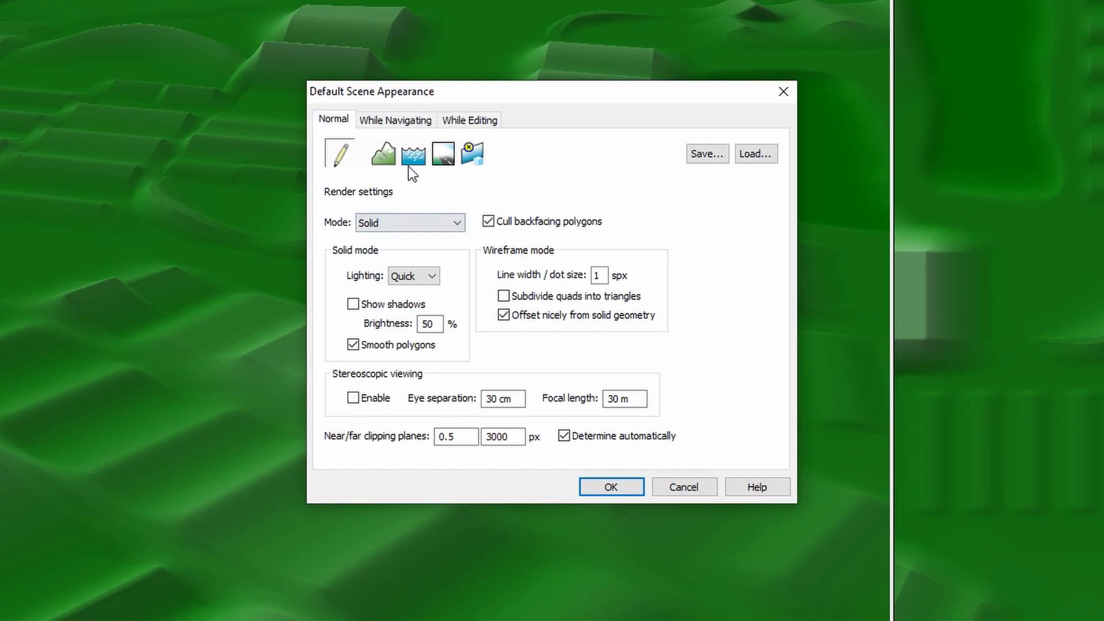
{"action": "left_click", "coordinate": [391, 158]}
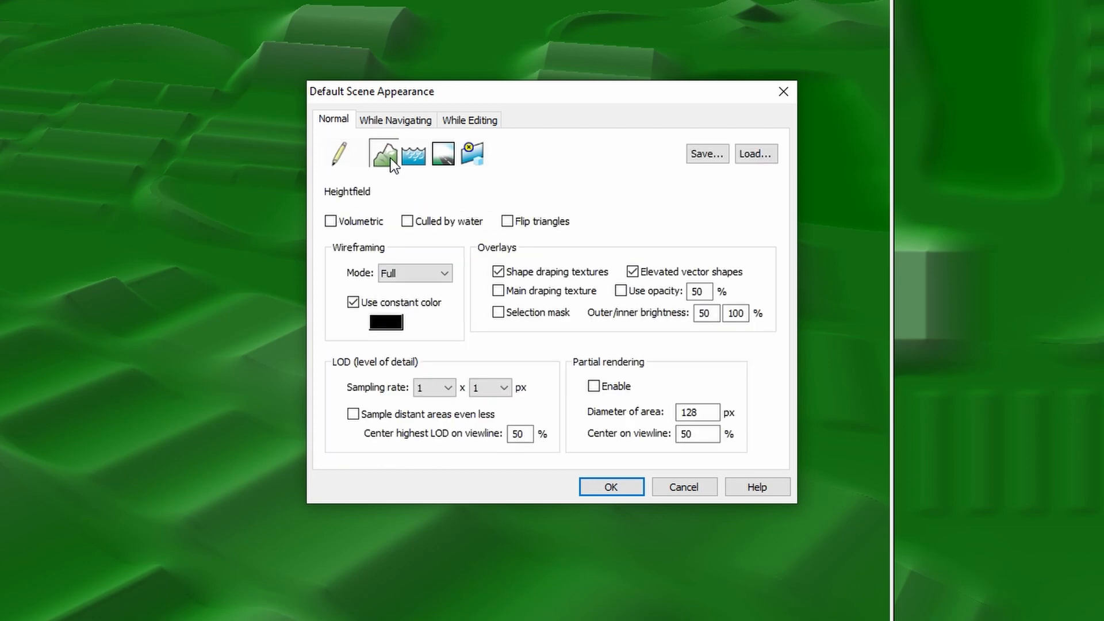
Step: Enable the Normal heightfield's main draping texture and opacity overlays, and store the RGB 51, 51, 51 background as a custom color
{"action": "left_click", "coordinate": [498, 291]}
{"action": "left_click", "coordinate": [621, 292]}
{"action": "left_click", "coordinate": [472, 153]}
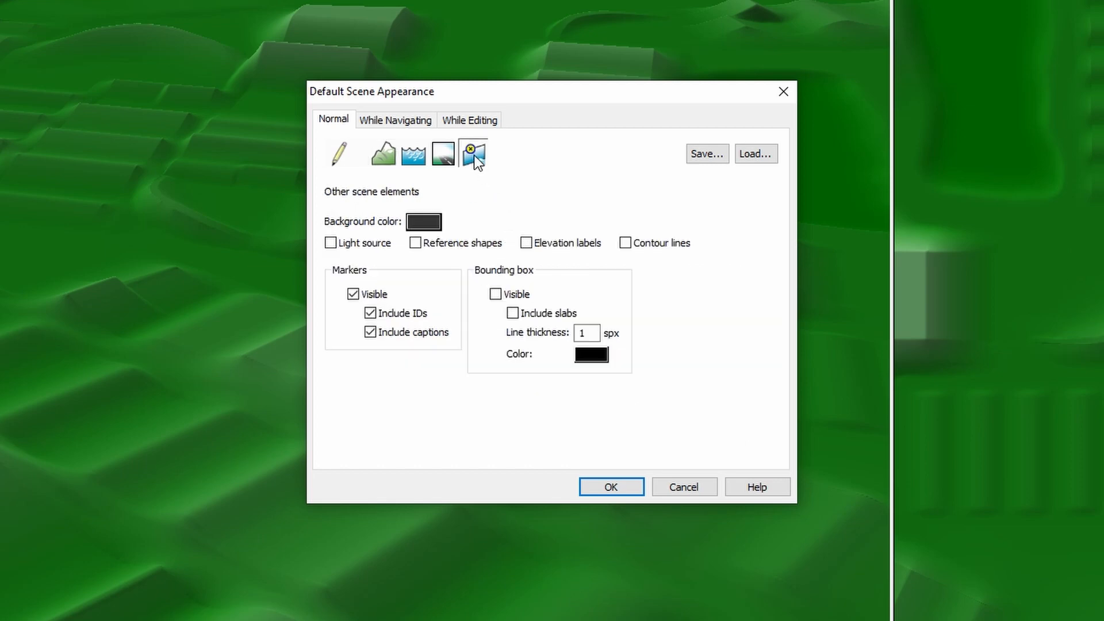
{"action": "left_click", "coordinate": [420, 222]}
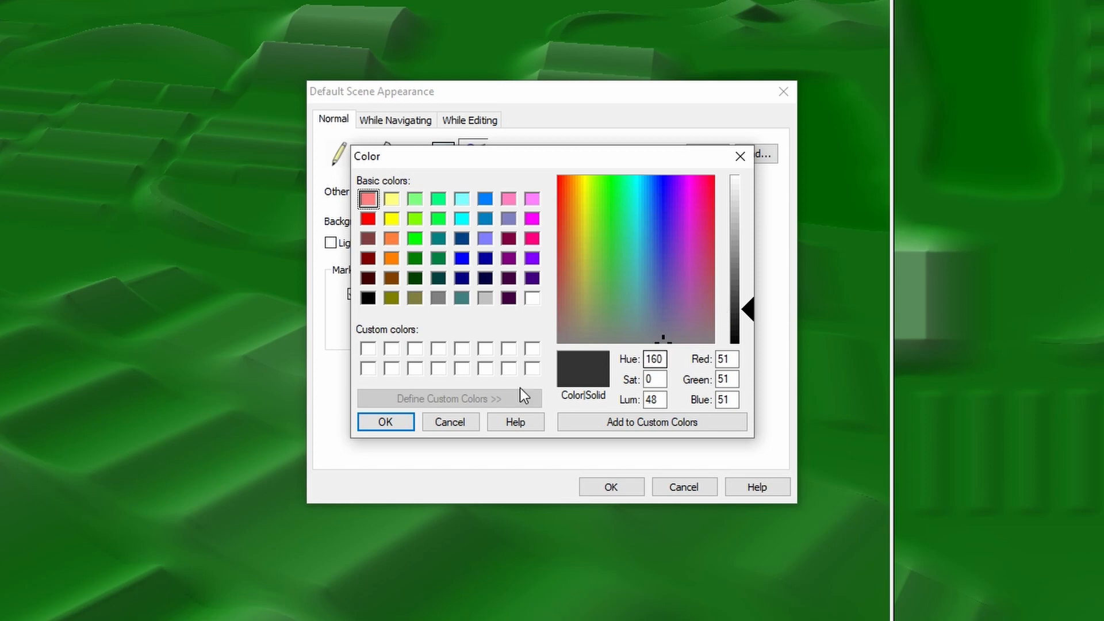
{"action": "left_click", "coordinate": [627, 422]}
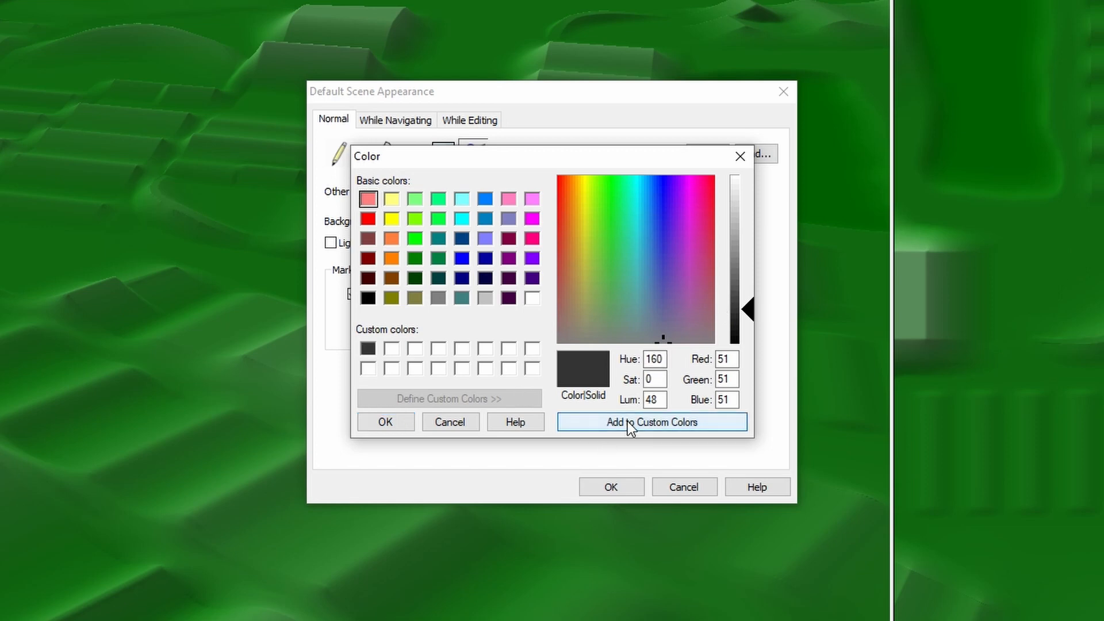
{"action": "left_click", "coordinate": [392, 424]}
Step: For While Navigating, enable the heightfield's main draping texture and apply the custom dark gray (51, 51, 51) as background color
{"action": "left_click", "coordinate": [403, 121]}
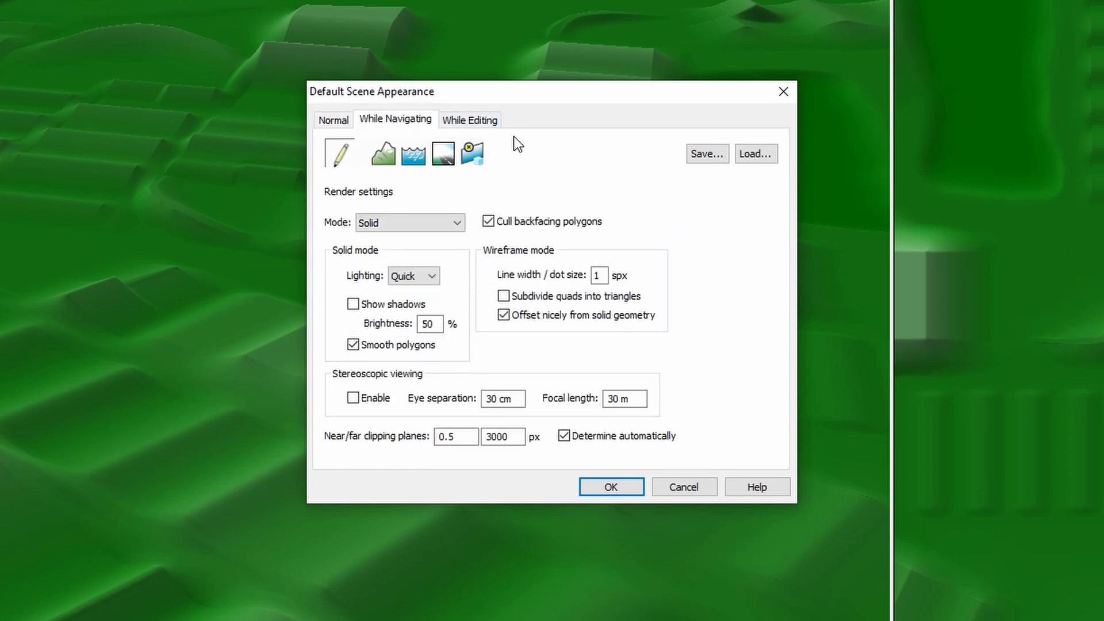
{"action": "left_click", "coordinate": [386, 157]}
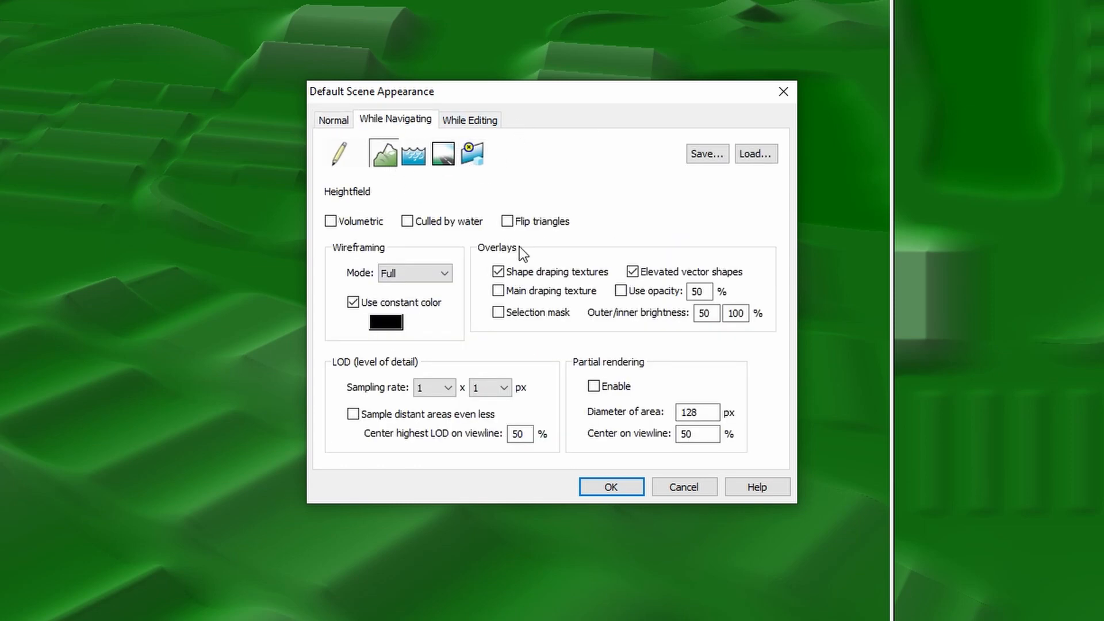
{"action": "left_click", "coordinate": [500, 292]}
{"action": "left_click", "coordinate": [471, 156]}
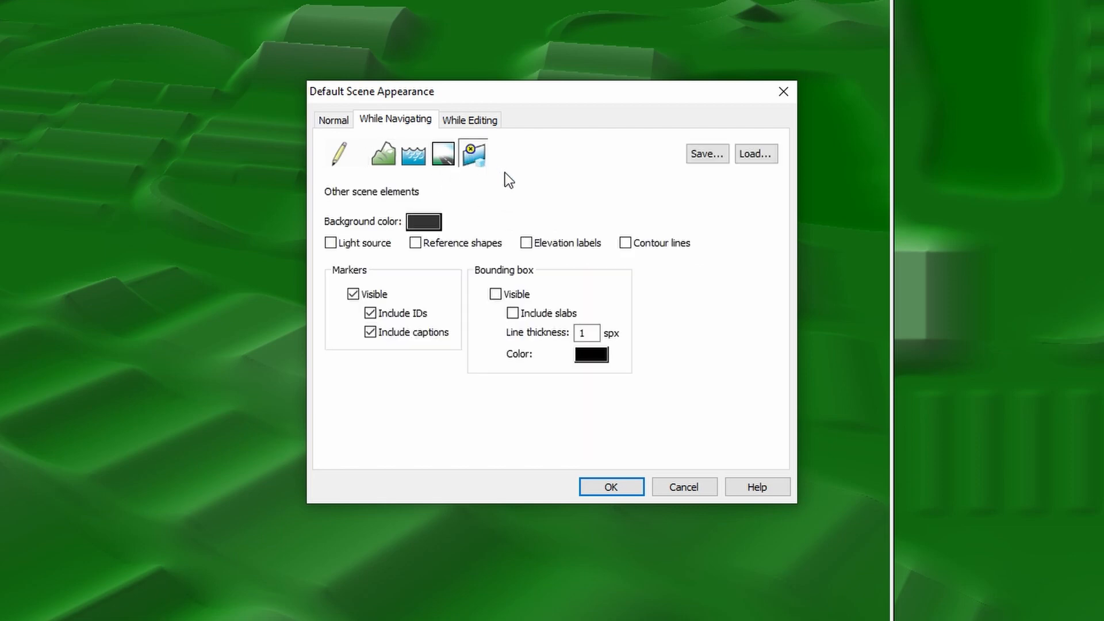
{"action": "left_click", "coordinate": [426, 223]}
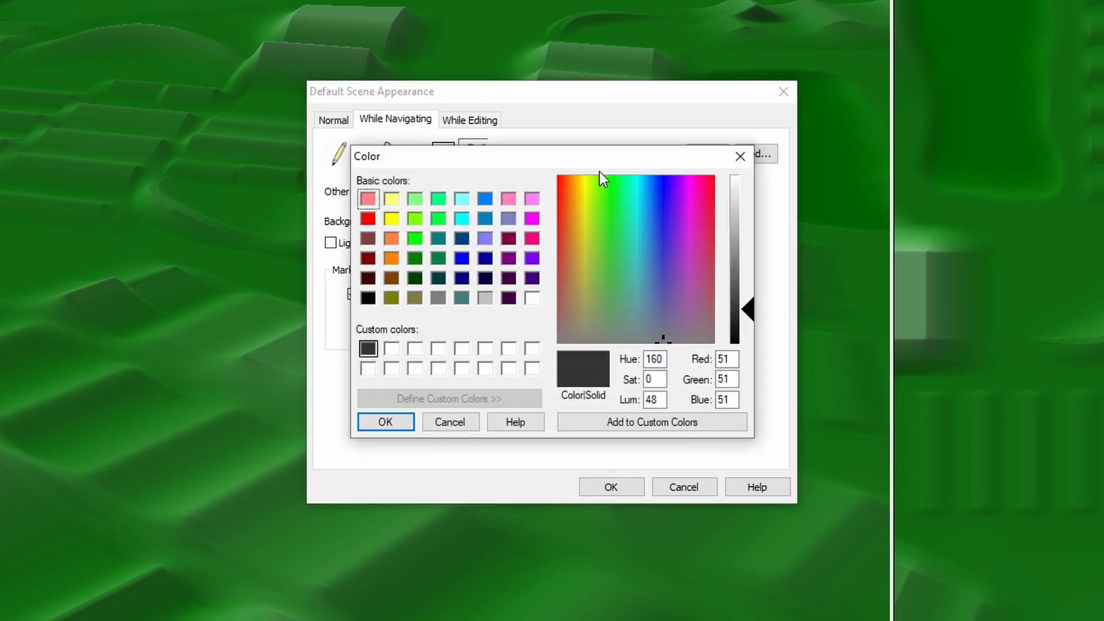
{"action": "left_click", "coordinate": [372, 351]}
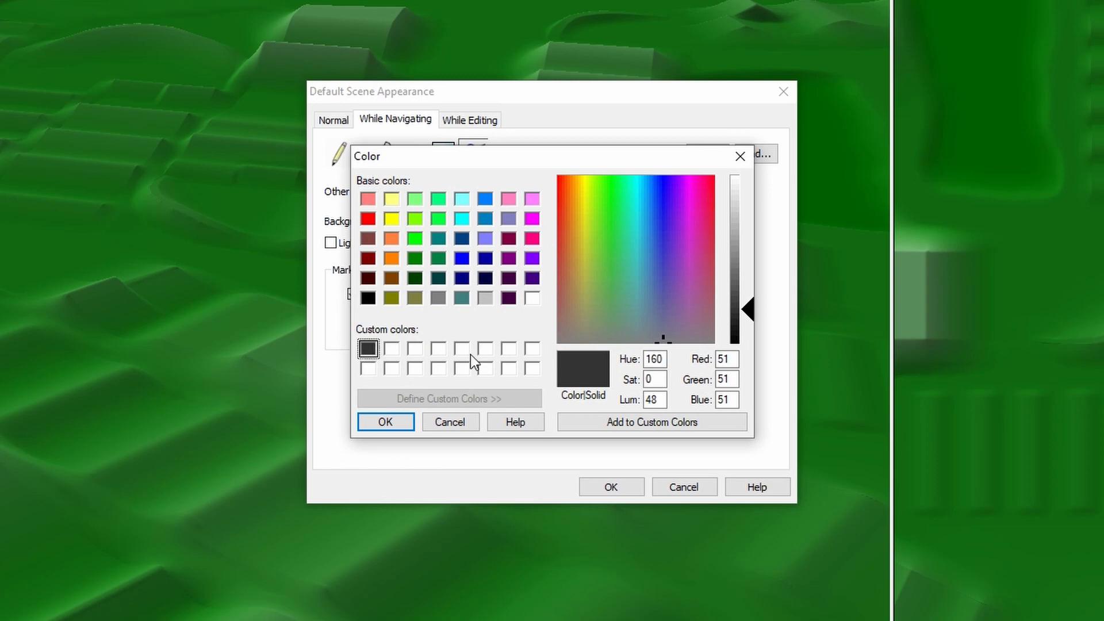
{"action": "left_click", "coordinate": [384, 422]}
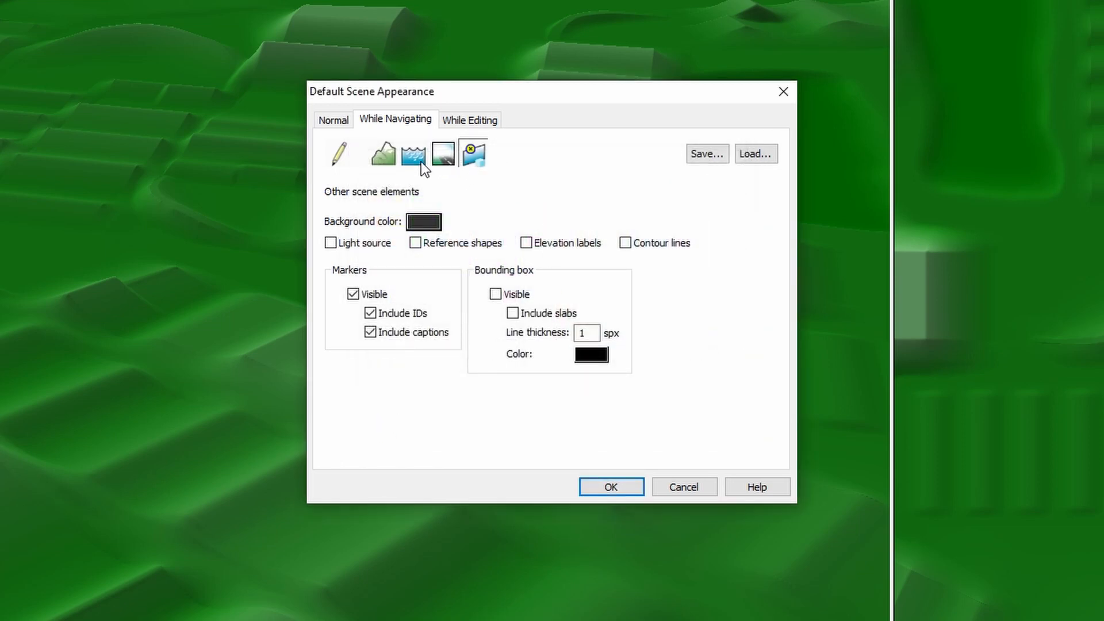
Step: For While Editing, enable the heightfield's main draping texture, keep the dark gray (51, 51, 51) background color, and accept the scene appearance
{"action": "left_click", "coordinate": [455, 123]}
{"action": "left_click", "coordinate": [388, 156]}
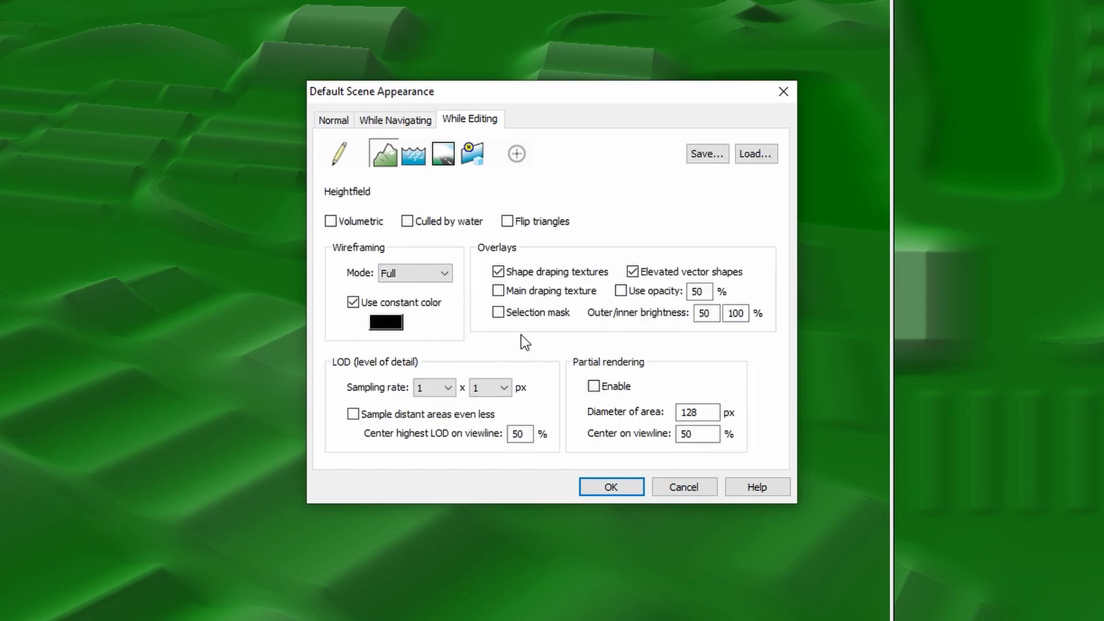
{"action": "left_click", "coordinate": [499, 292]}
{"action": "left_click", "coordinate": [473, 153]}
{"action": "left_click", "coordinate": [433, 221]}
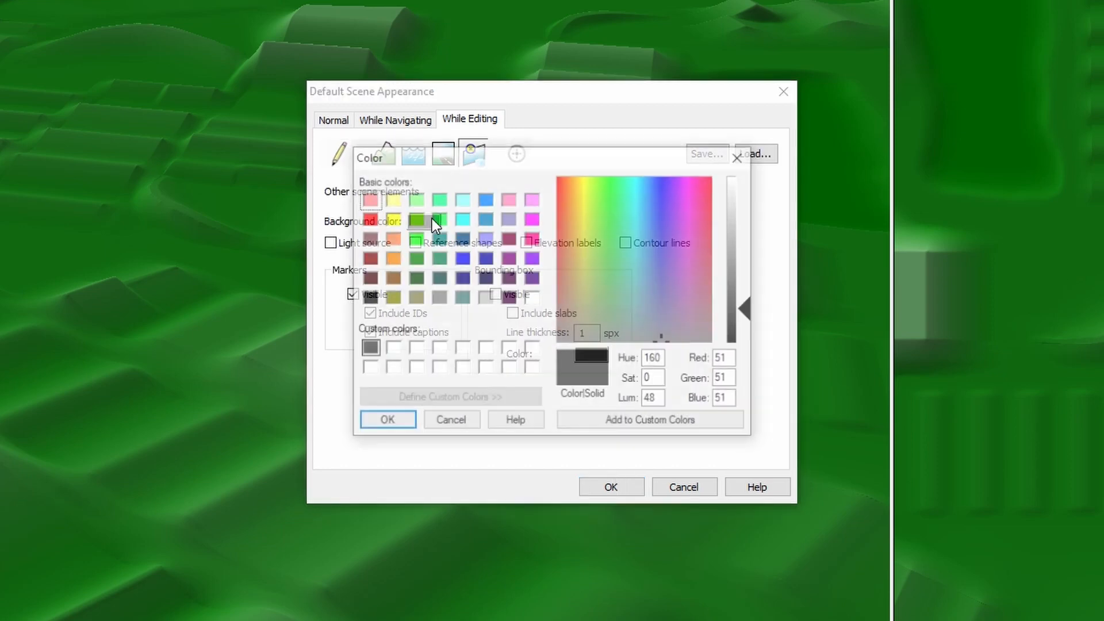
{"action": "left_click", "coordinate": [385, 422]}
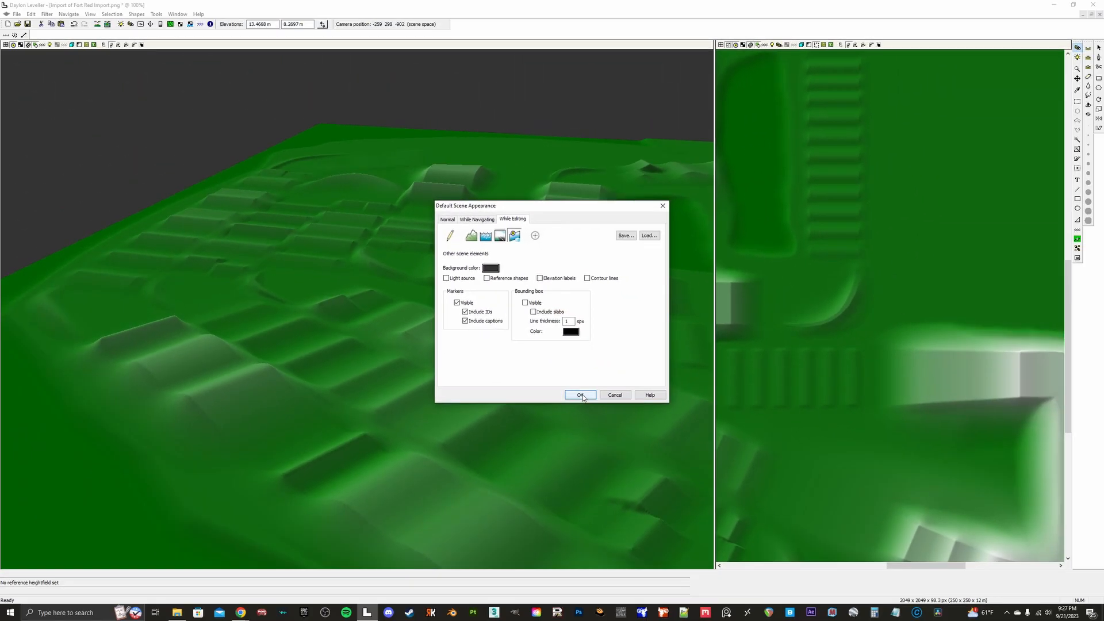
{"action": "left_click", "coordinate": [580, 395]}
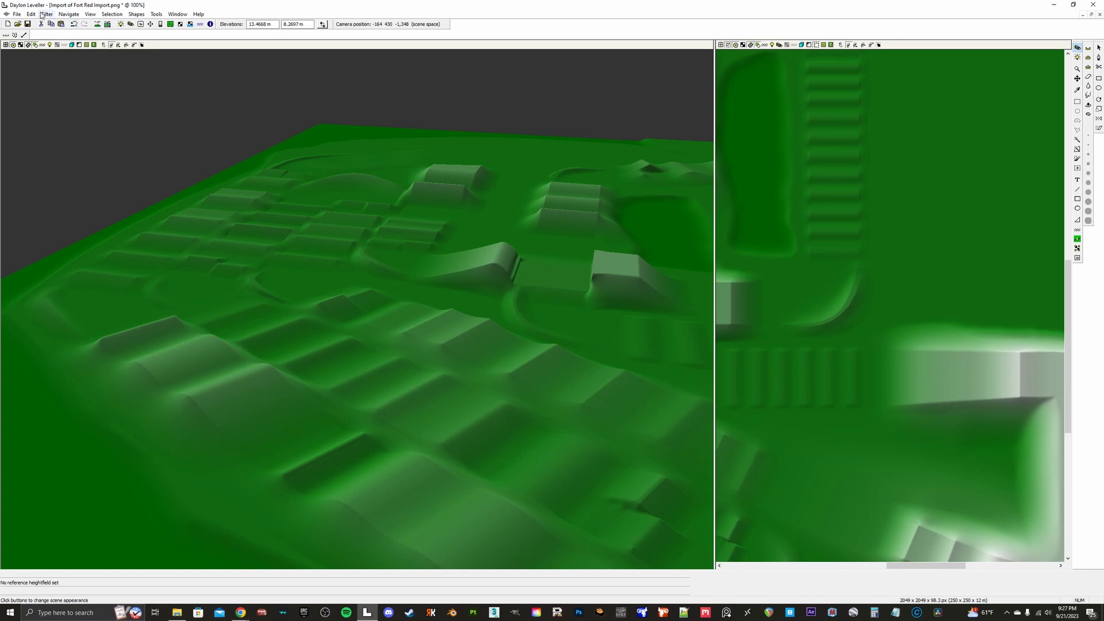
Step: Enable opacity for the heightfield texture in the Default Map Appearance preferences and accept the settings
{"action": "left_click", "coordinate": [17, 15]}
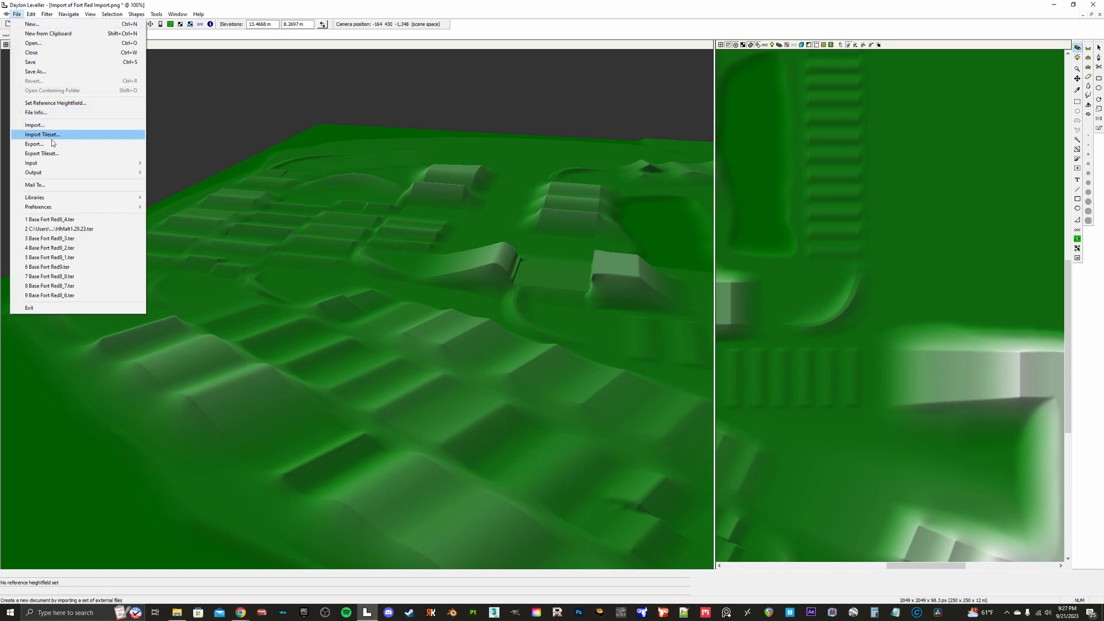
{"action": "mouse_move", "coordinate": [65, 207]}
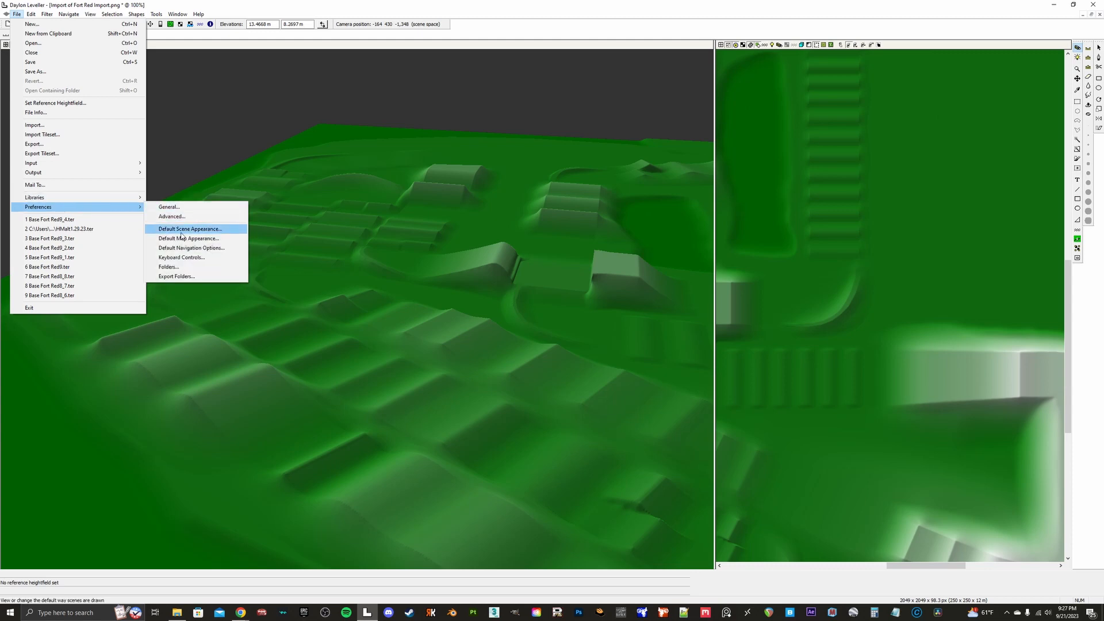
{"action": "left_click", "coordinate": [188, 238]}
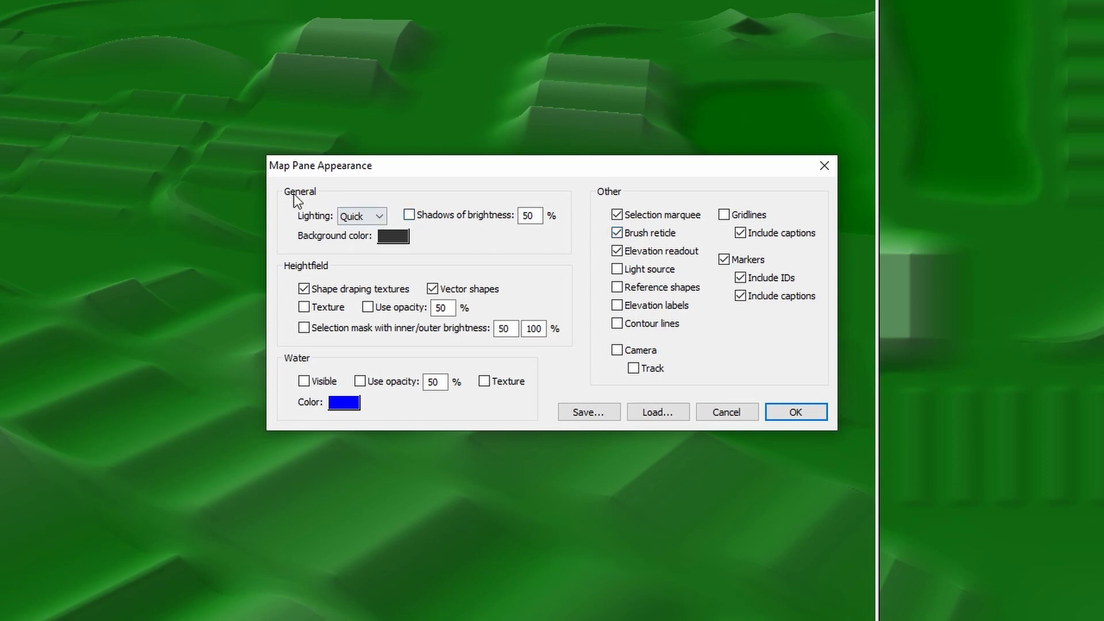
{"action": "left_click", "coordinate": [368, 309]}
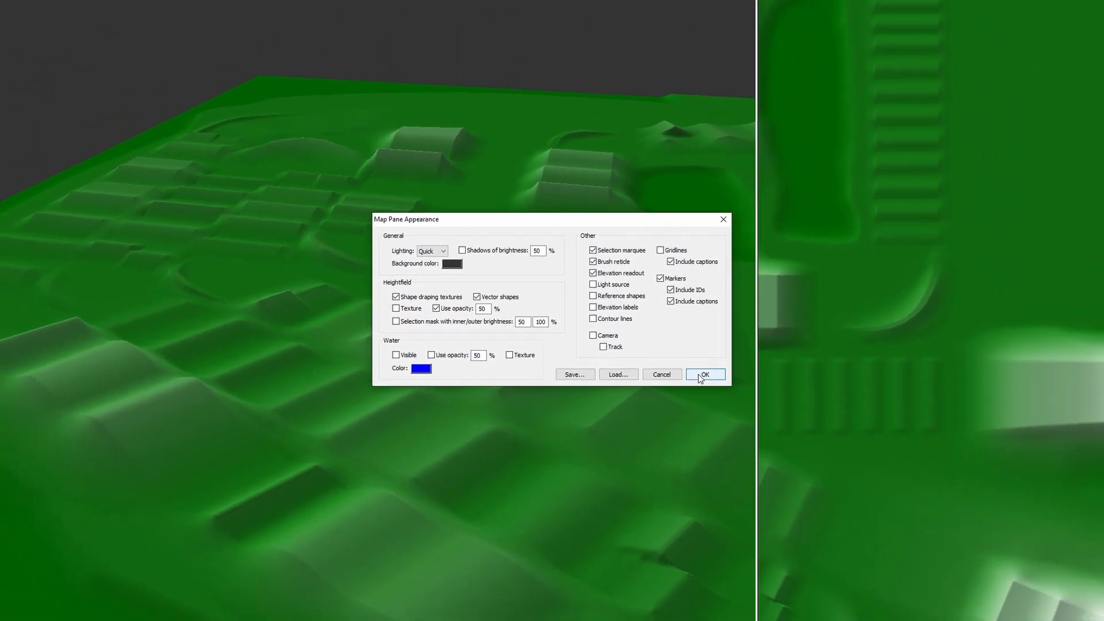
{"action": "left_click", "coordinate": [705, 374]}
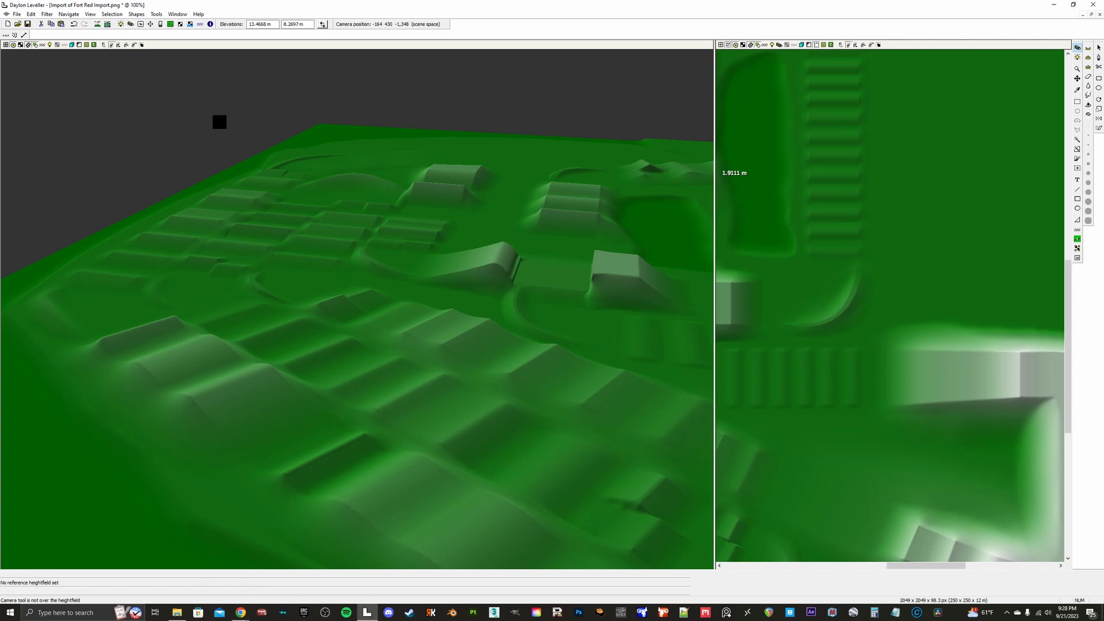
Step: Open the General Preferences and try to add a tool shortcut key for the Dig tool
{"action": "left_click", "coordinate": [17, 14]}
{"action": "mouse_move", "coordinate": [48, 207]}
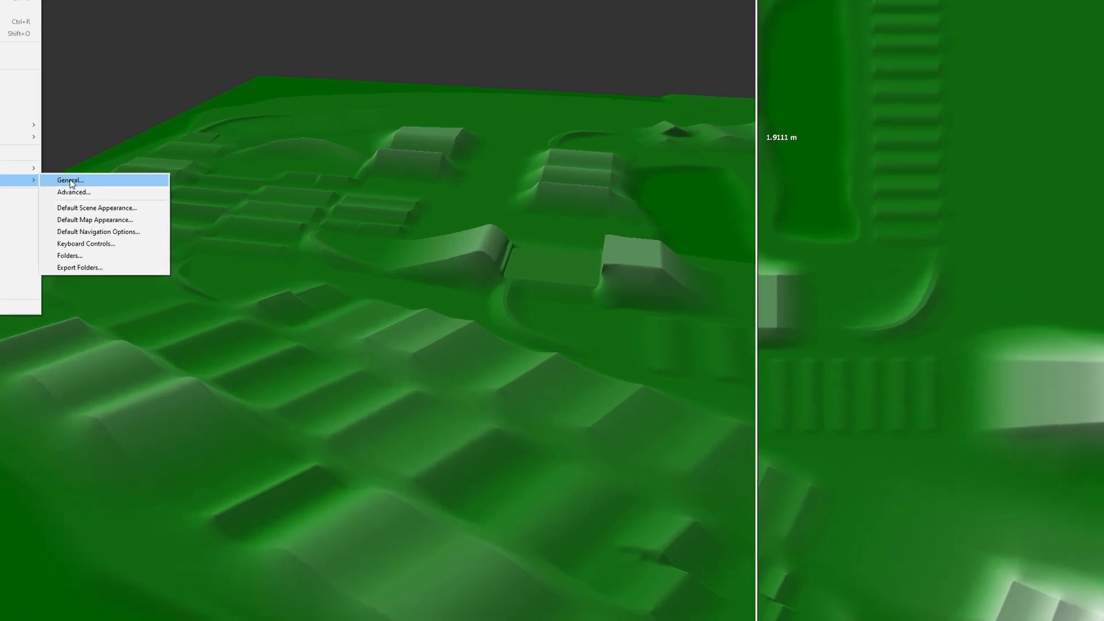
{"action": "left_click", "coordinate": [169, 207]}
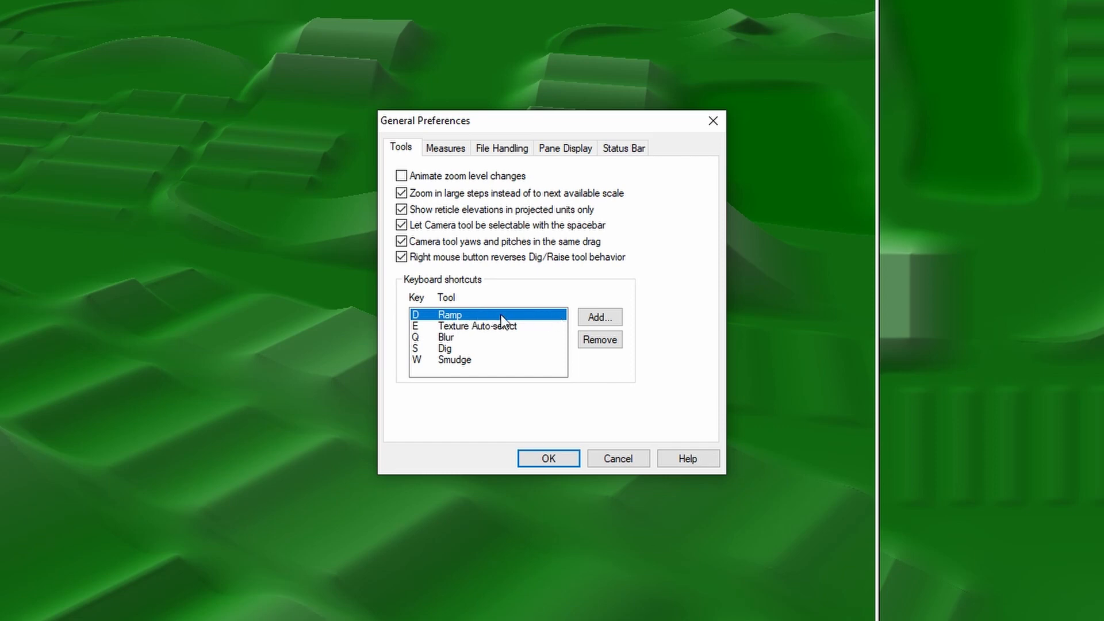
{"action": "left_click", "coordinate": [585, 314]}
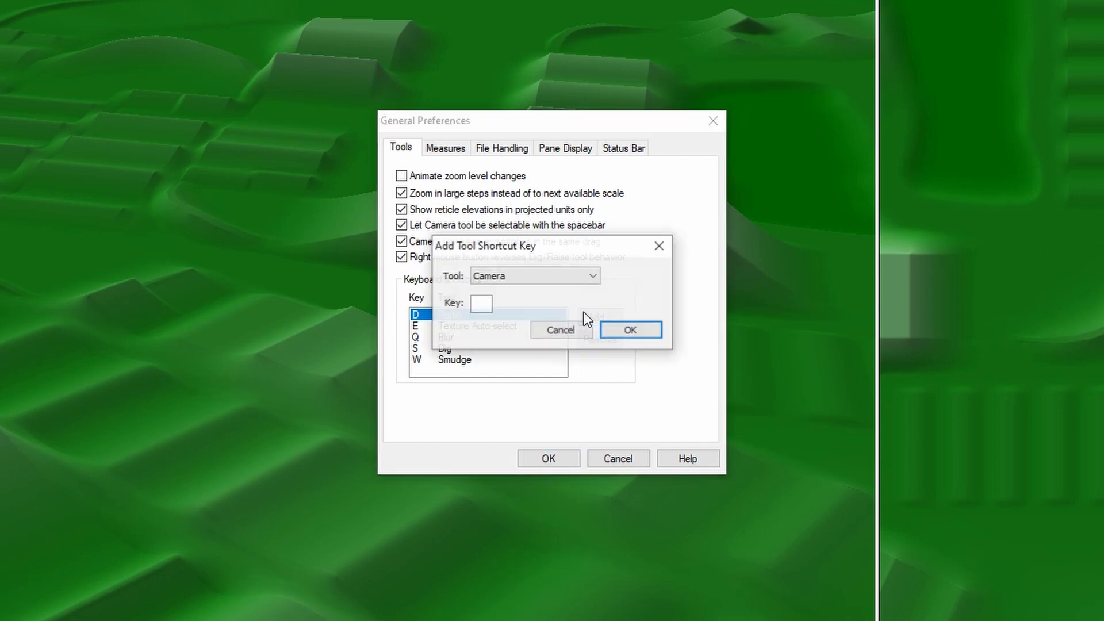
{"action": "left_click", "coordinate": [549, 275]}
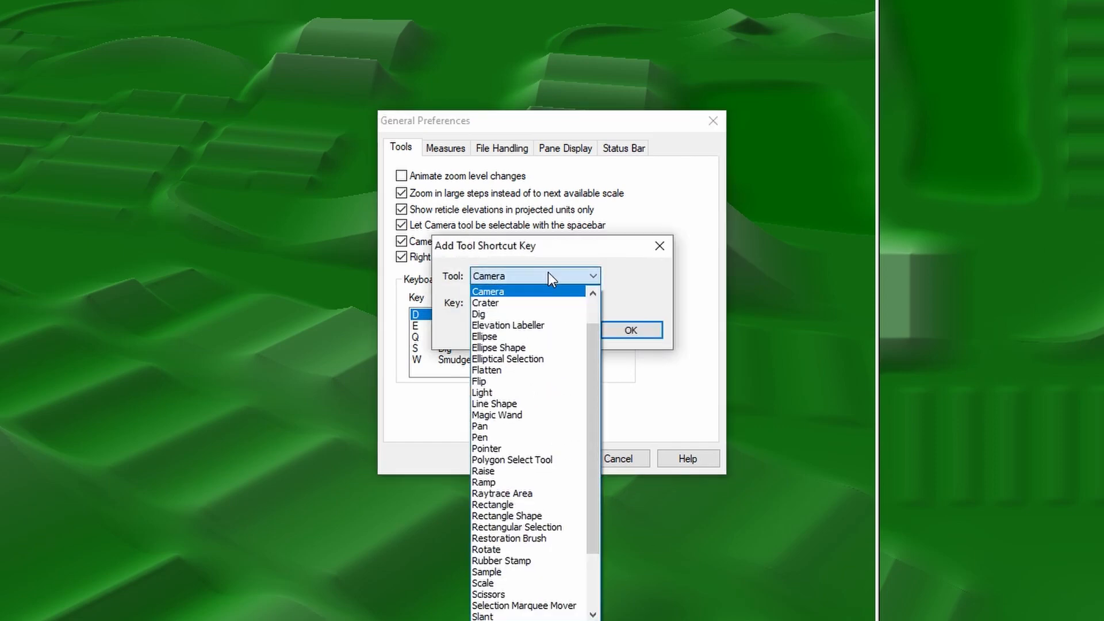
{"action": "left_click", "coordinate": [540, 320]}
{"action": "left_click", "coordinate": [481, 305]}
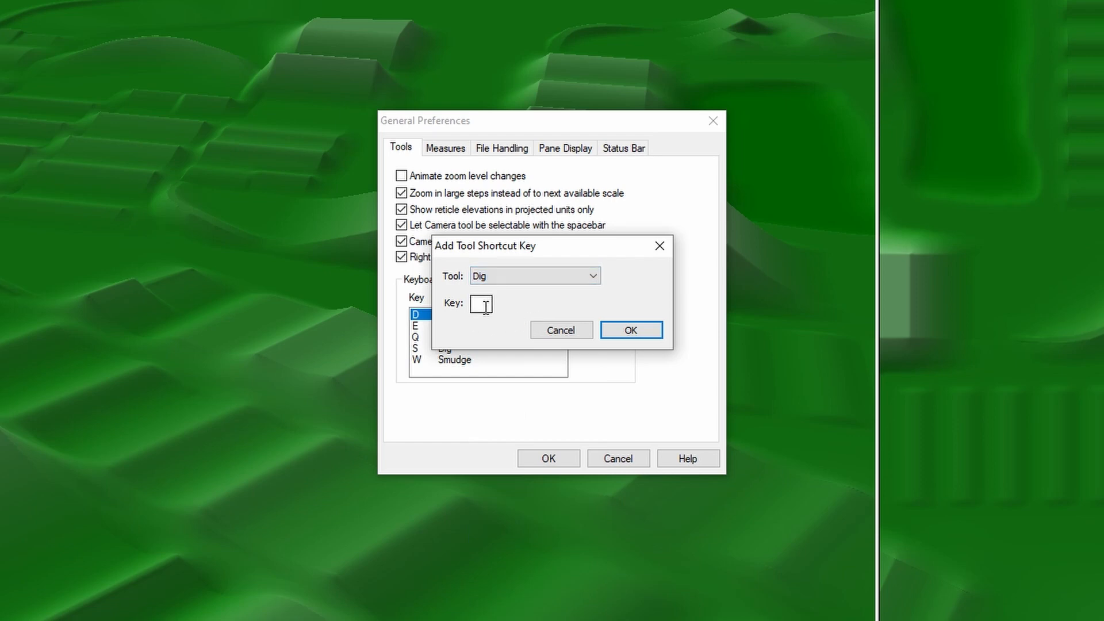
{"action": "left_click", "coordinate": [568, 329]}
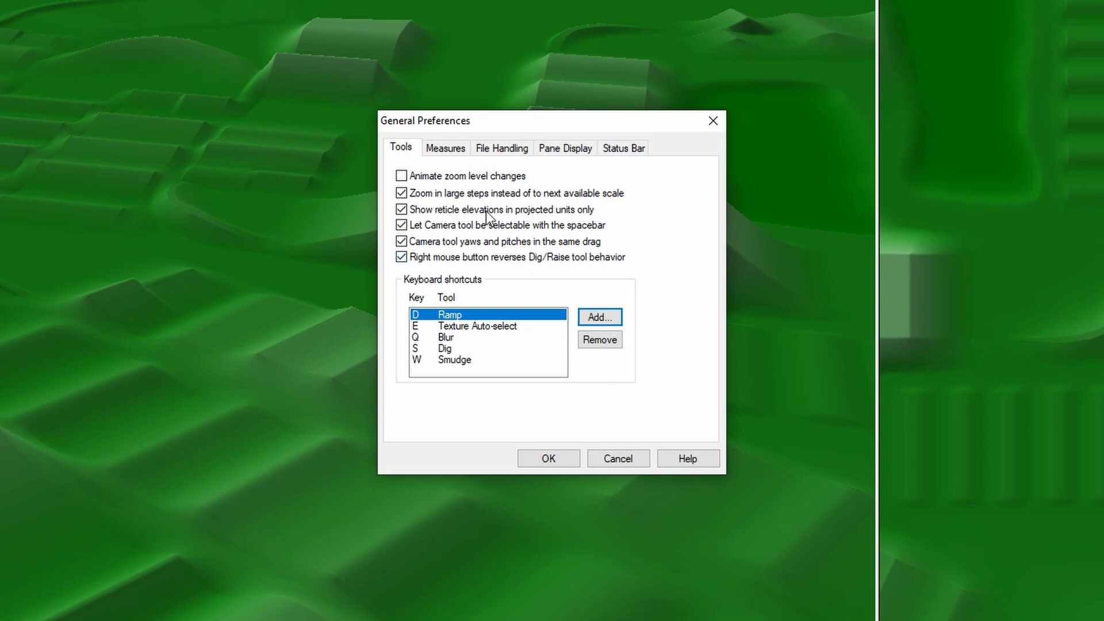
Step: Review the Measures, File Handling, Pane Display and Status Bar settings in the General Preferences and close them
{"action": "left_click", "coordinate": [451, 150]}
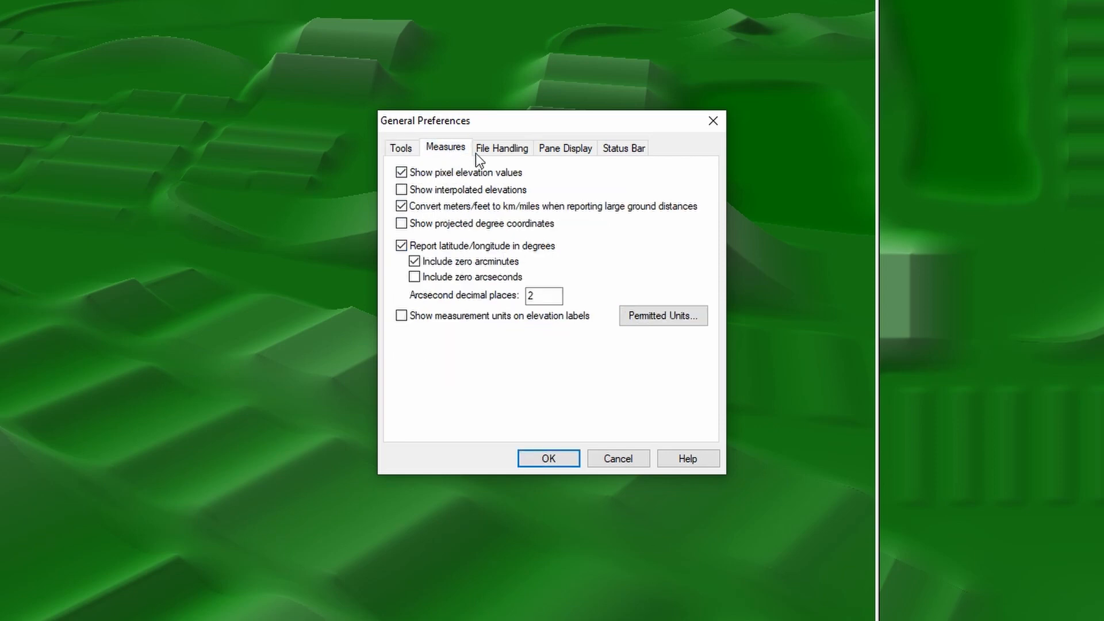
{"action": "left_click", "coordinate": [509, 151]}
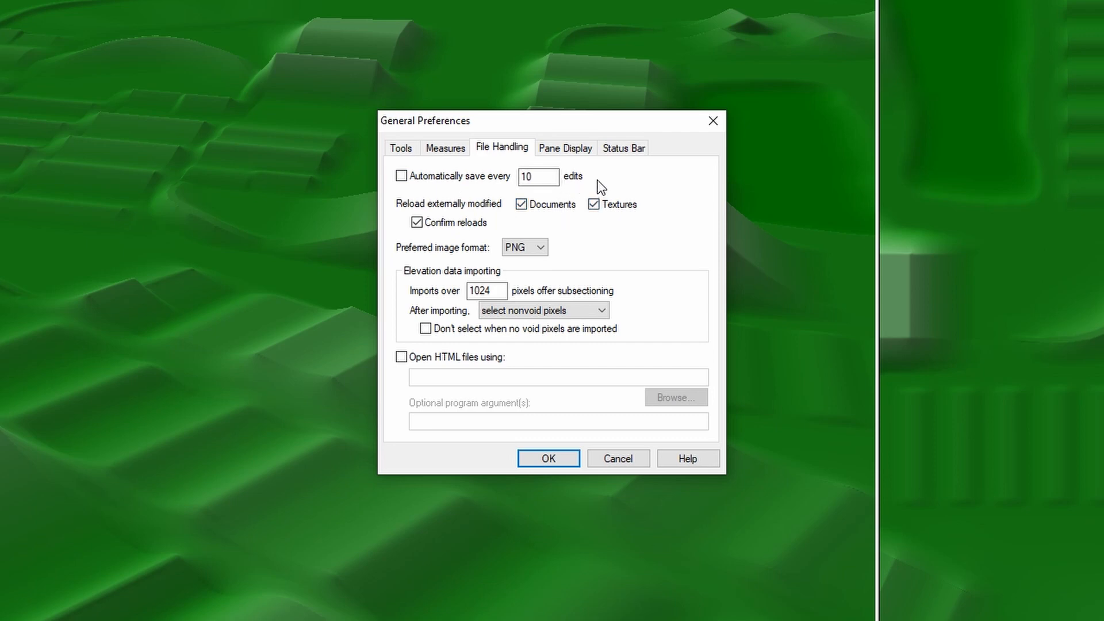
{"action": "left_click", "coordinate": [578, 151]}
{"action": "left_click", "coordinate": [613, 151]}
{"action": "left_click", "coordinate": [574, 153]}
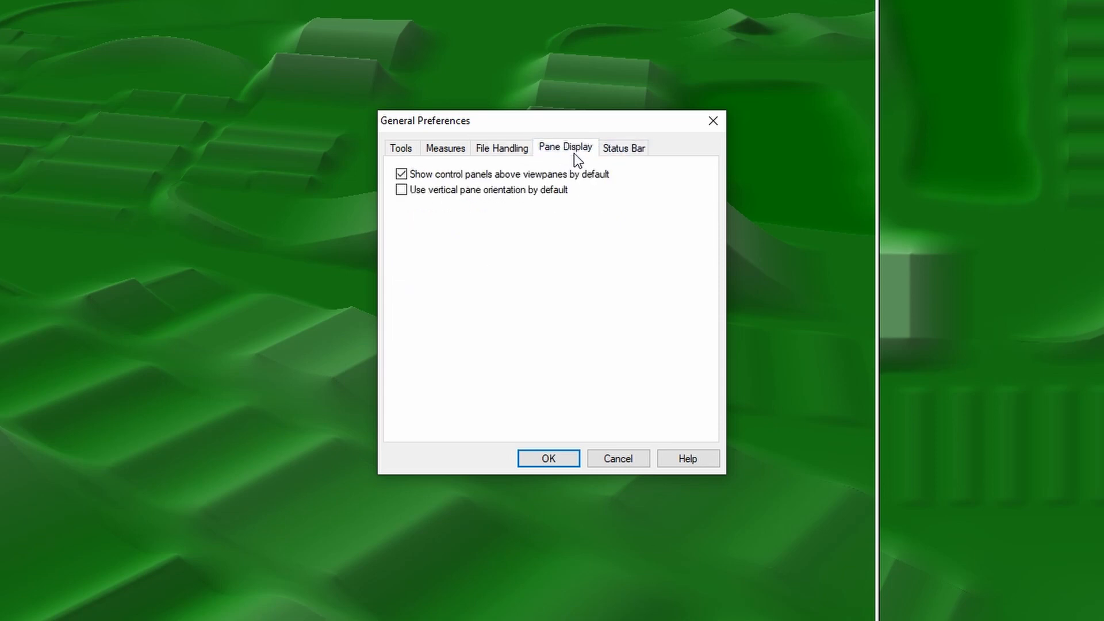
{"action": "left_click", "coordinate": [563, 458]}
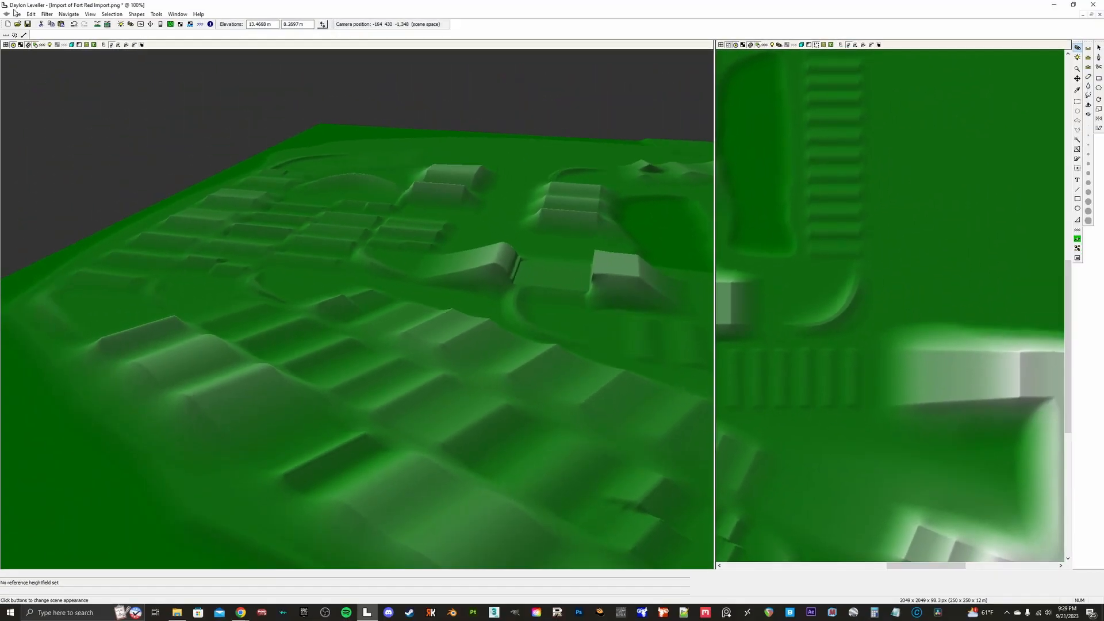
Step: Open the Advanced Preferences, review the User Interface, Rendering and Color, Undo/Redo and Memory settings, and close them
{"action": "left_click", "coordinate": [16, 14]}
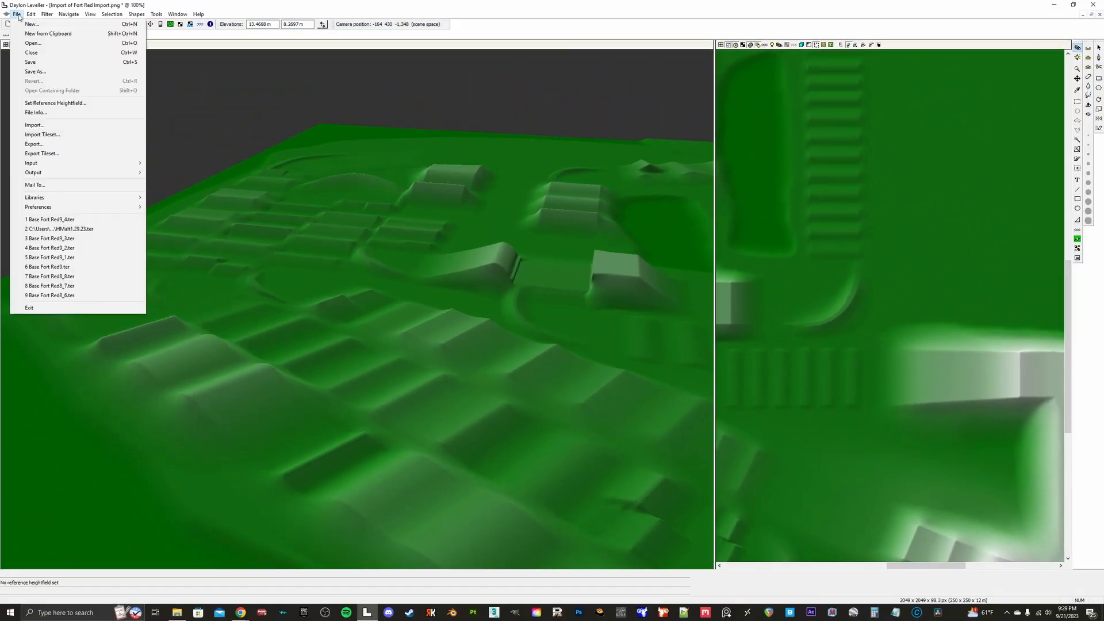
{"action": "mouse_move", "coordinate": [67, 212]}
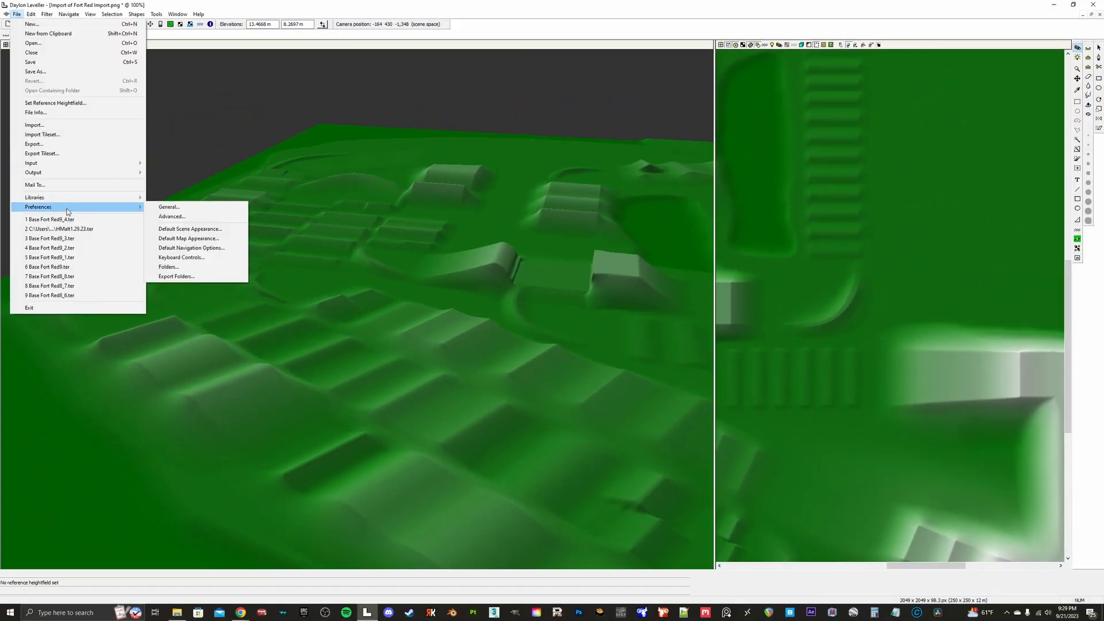
{"action": "left_click", "coordinate": [207, 218]}
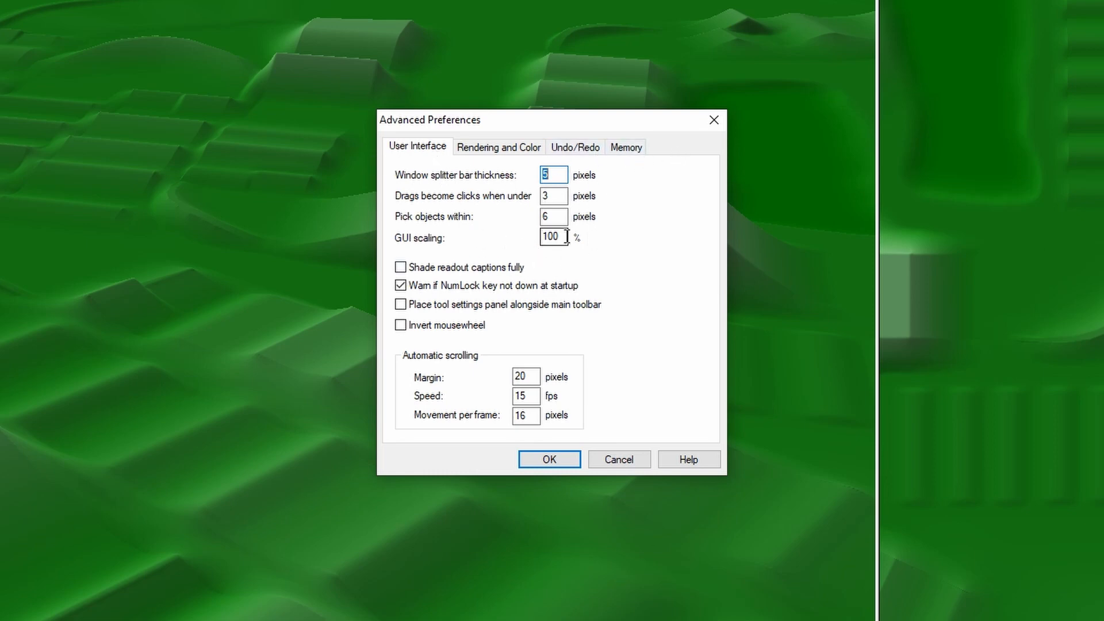
{"action": "left_click", "coordinate": [502, 151]}
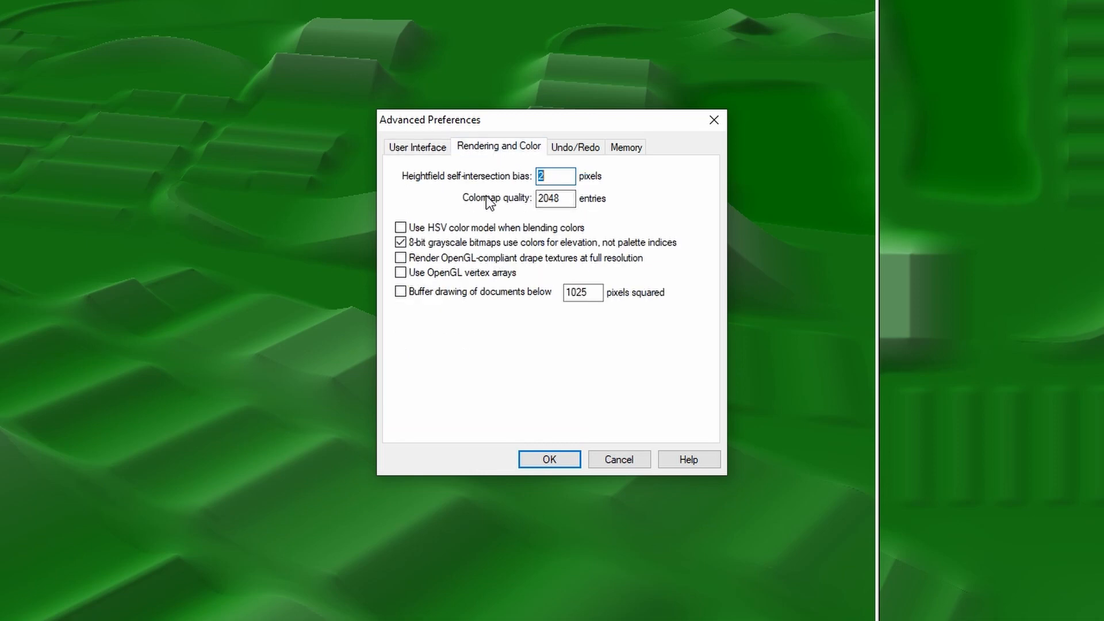
{"action": "left_click", "coordinate": [578, 148]}
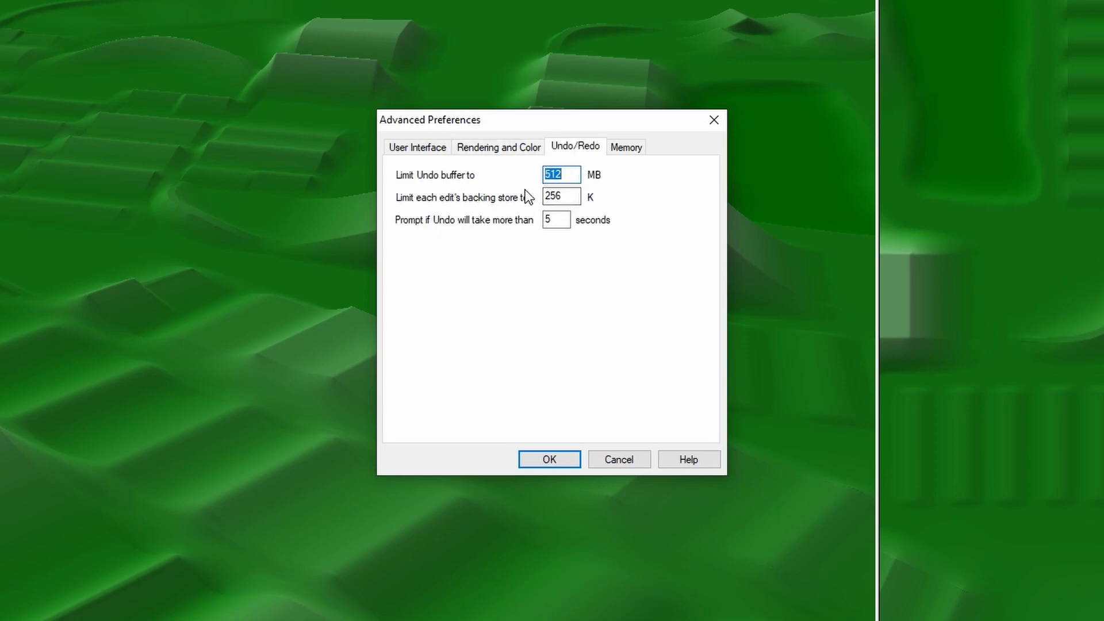
{"action": "left_click", "coordinate": [573, 179]}
{"action": "left_click", "coordinate": [627, 150]}
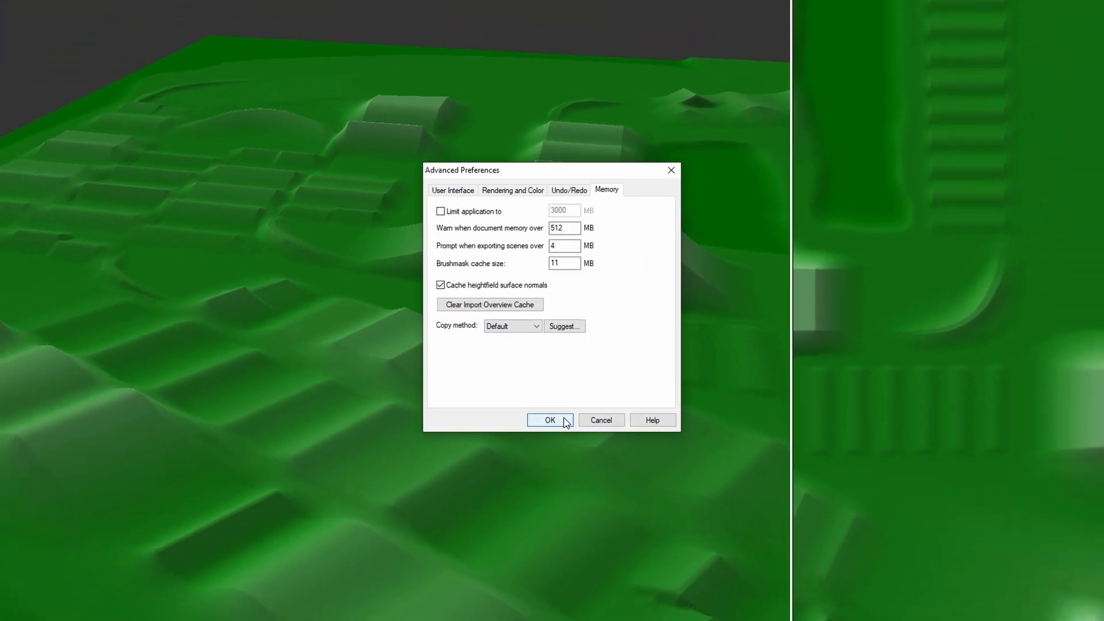
{"action": "left_click", "coordinate": [565, 422]}
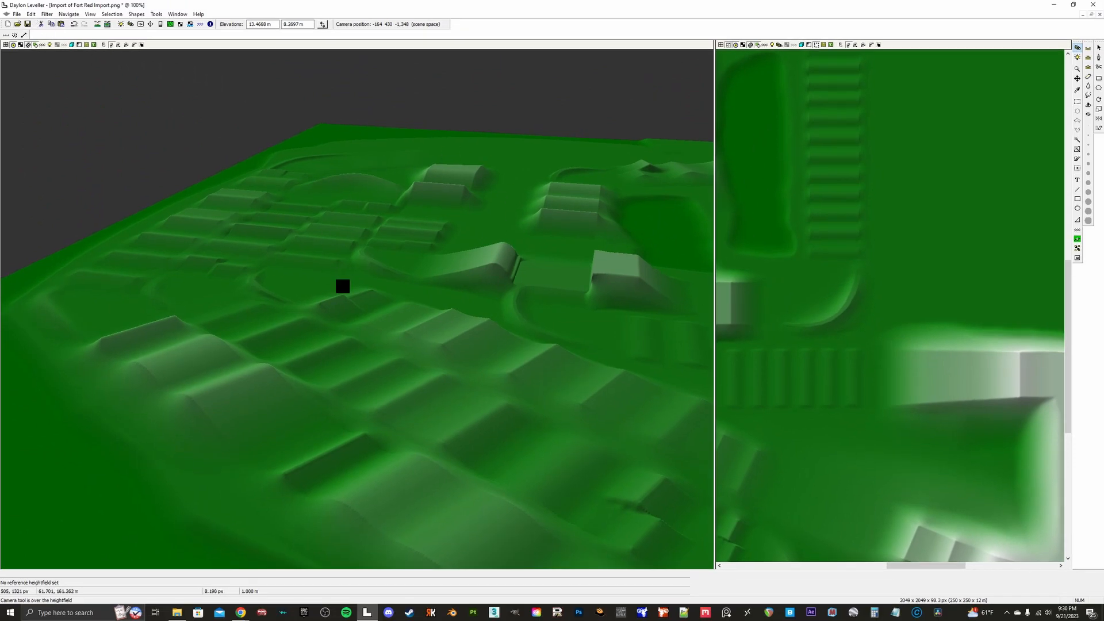
Step: Look over the Edit and Tools commands and open the Brush Tool Settings
{"action": "left_click", "coordinate": [30, 14]}
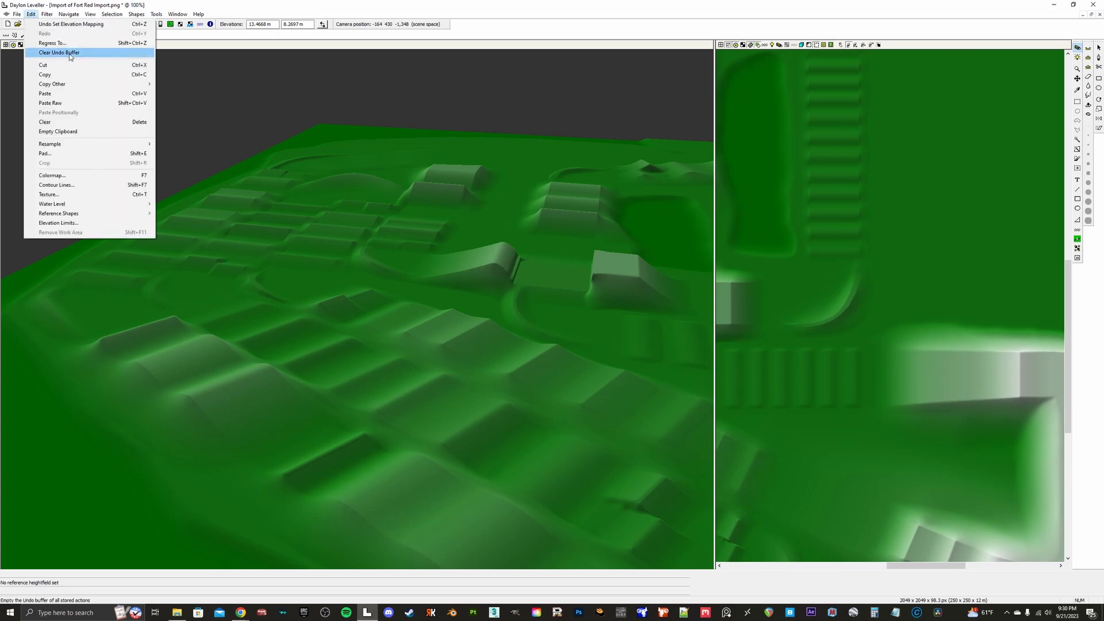
{"action": "left_click", "coordinate": [460, 322]}
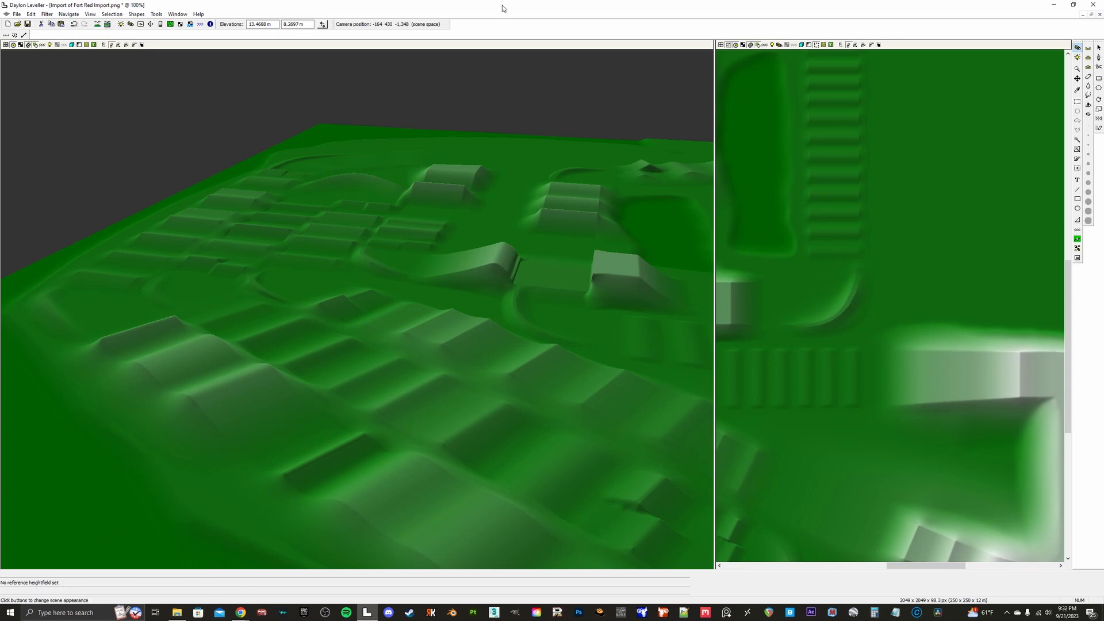
{"action": "left_click", "coordinate": [157, 15]}
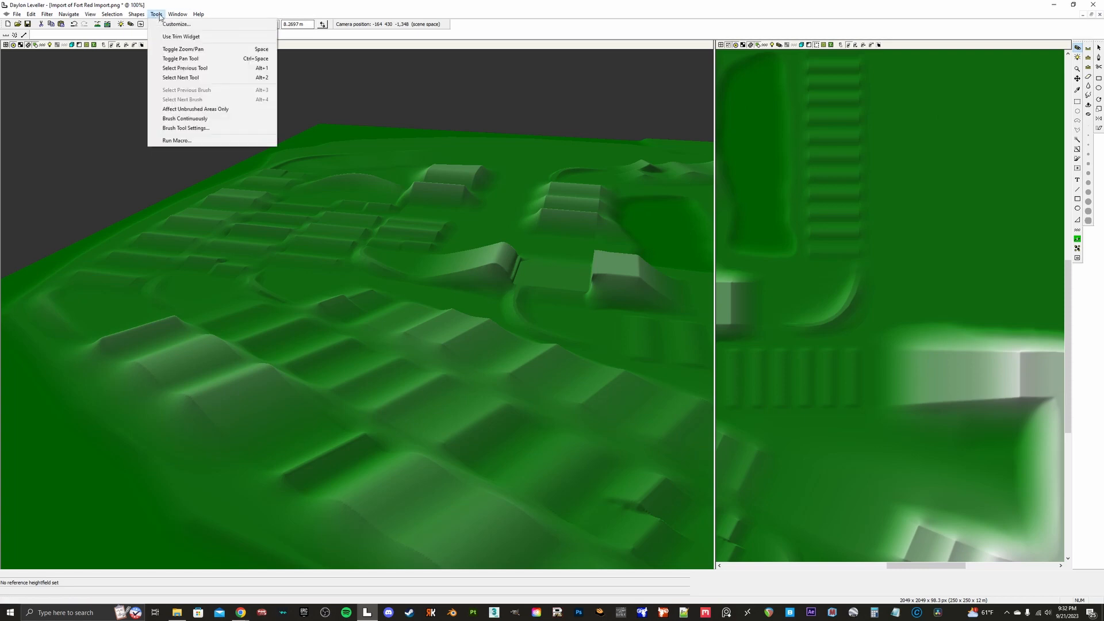
{"action": "left_click", "coordinate": [219, 128]}
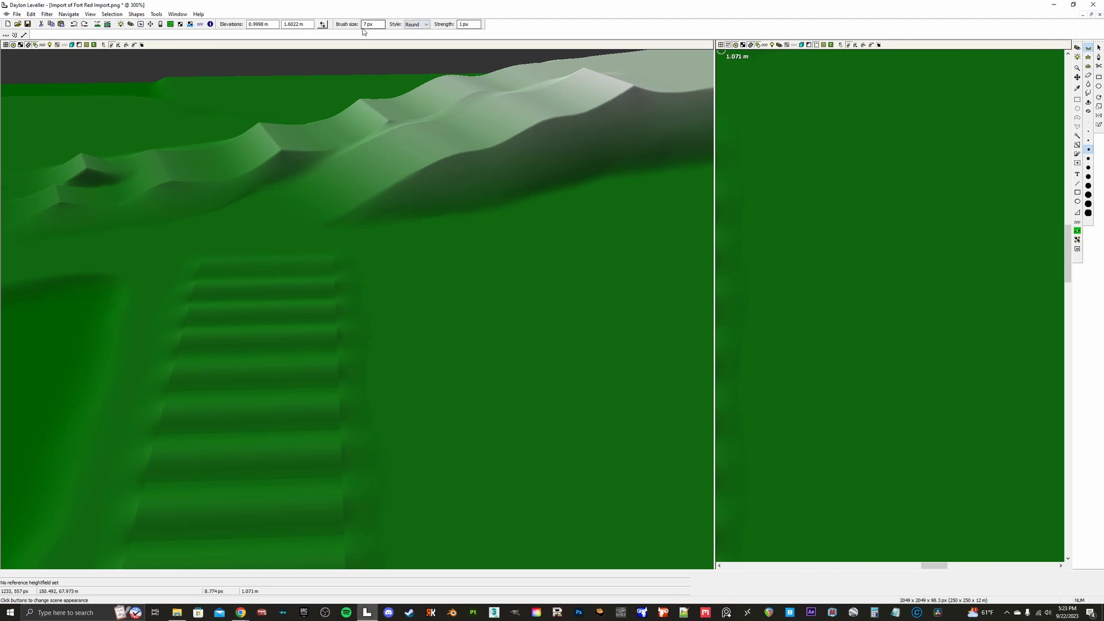
Step: Set the Dig brush to 25 px with .5 px strength and carve a short groove in the ground beside the stepped ridges
{"action": "left_click", "coordinate": [1088, 178]}
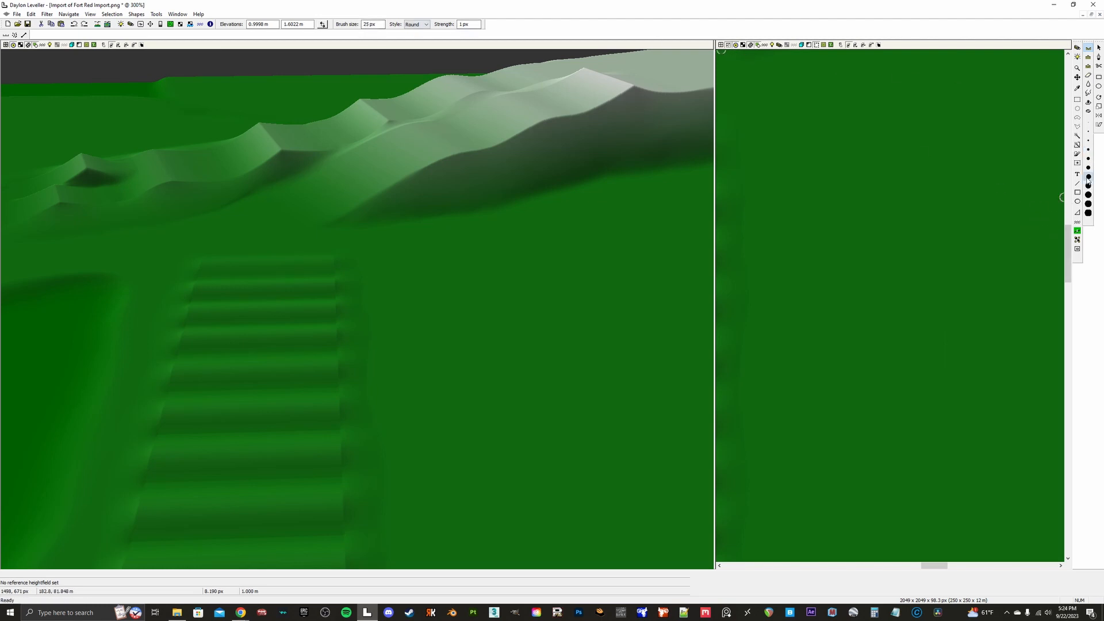
{"action": "double_click", "coordinate": [462, 24]}
{"action": "key", "text": "Return"}
{"action": "left_click", "coordinate": [300, 25]}
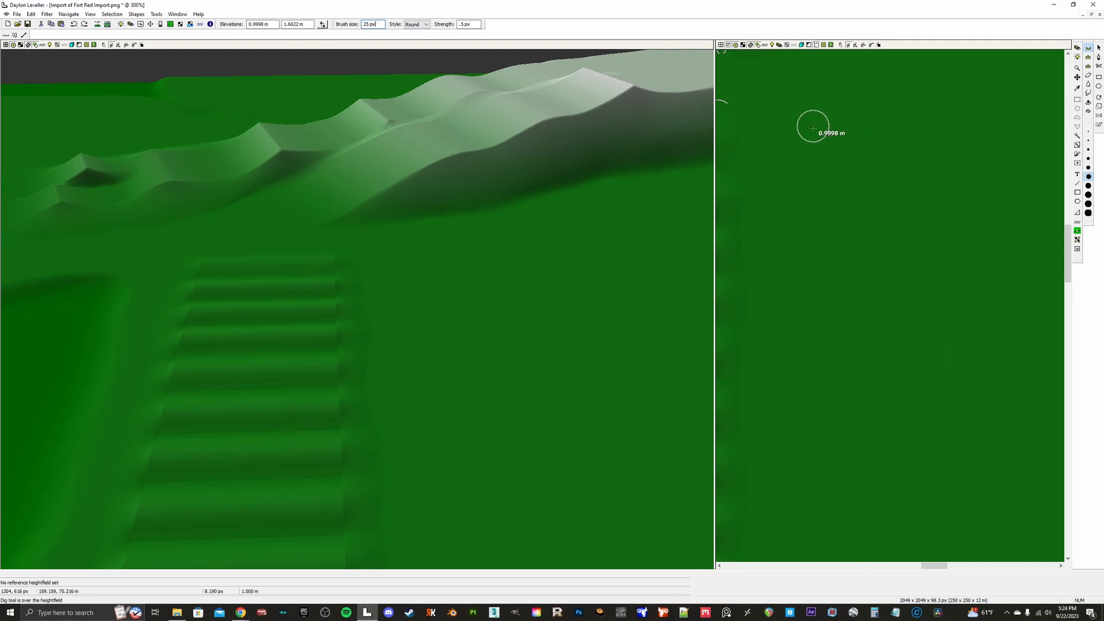
{"action": "mouse_move", "coordinate": [803, 188]}
{"action": "left_mouse_down"}
{"action": "mouse_move", "coordinate": [802, 285]}
{"action": "mouse_move", "coordinate": [836, 288]}
{"action": "mouse_move", "coordinate": [828, 183]}
{"action": "left_mouse_up"}
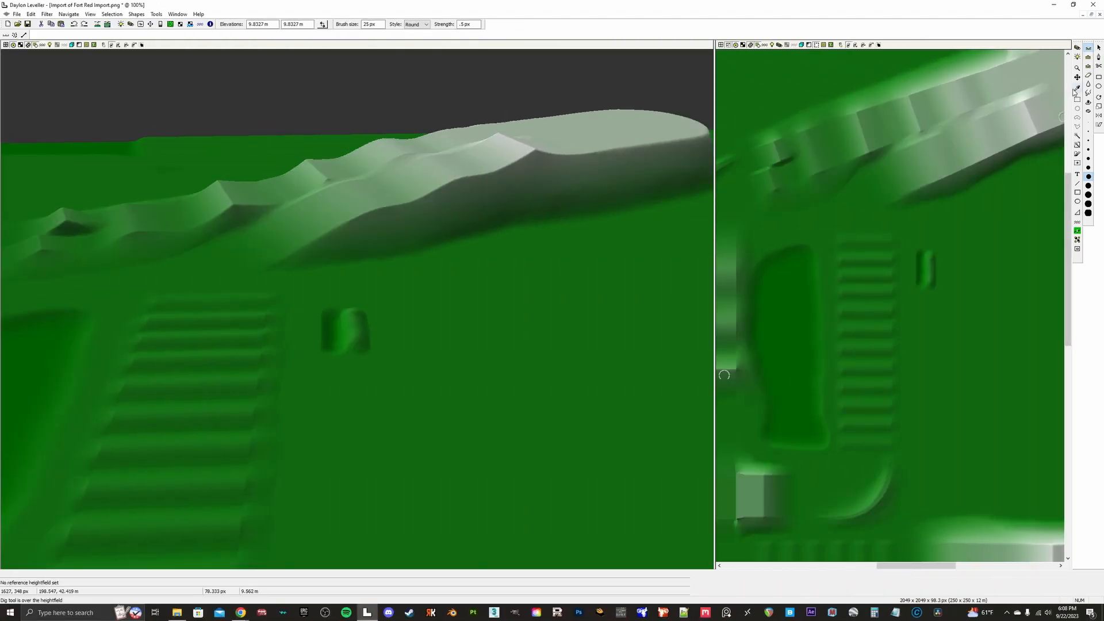
Step: Sample 0.9998 m from the ground and 9.0278 m from the hilltop, and flatten a raised oval plateau with a 75 px Flatten brush
{"action": "left_click", "coordinate": [1077, 89]}
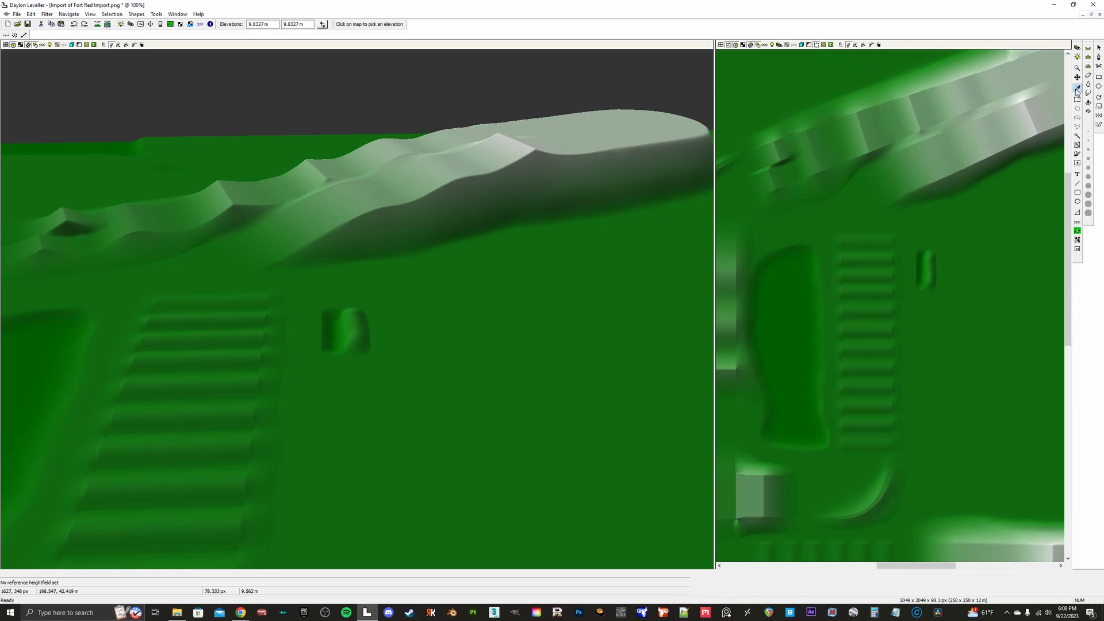
{"action": "left_click", "coordinate": [974, 223]}
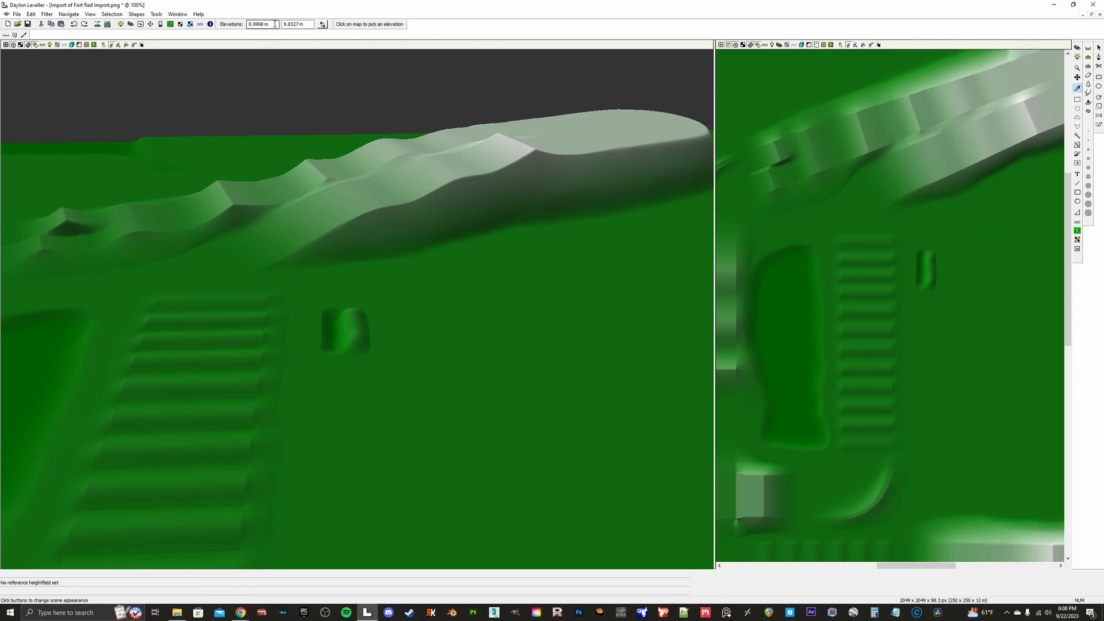
{"action": "left_click", "coordinate": [987, 133]}
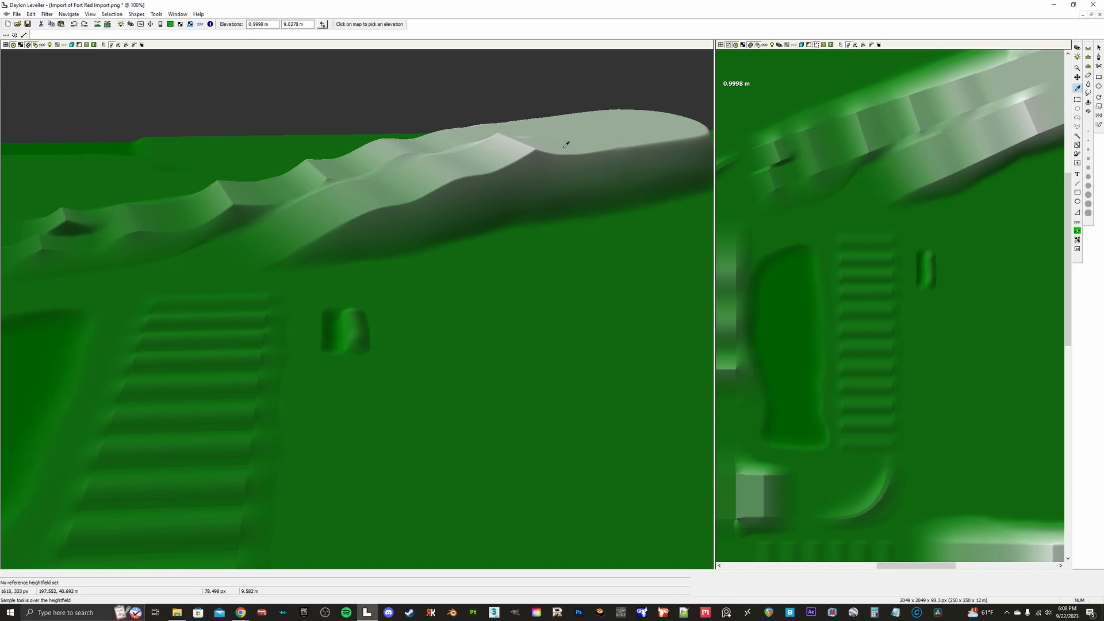
{"action": "left_click", "coordinate": [1088, 77]}
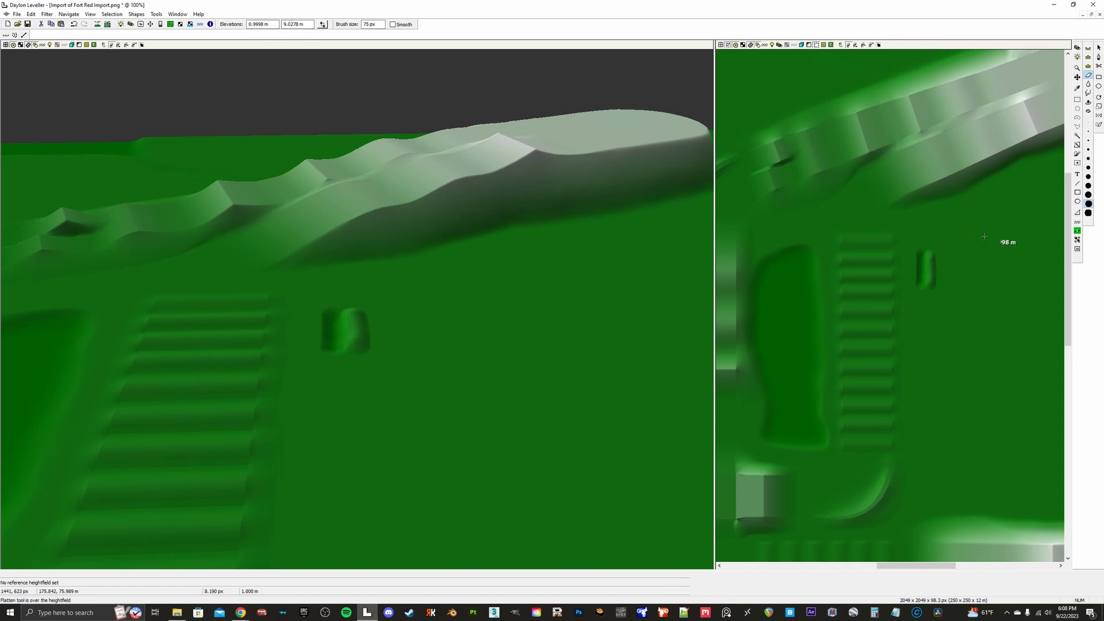
{"action": "mouse_move", "coordinate": [985, 237]}
{"action": "left_mouse_down"}
{"action": "mouse_move", "coordinate": [987, 352]}
{"action": "mouse_move", "coordinate": [976, 265]}
{"action": "mouse_move", "coordinate": [997, 351]}
{"action": "mouse_move", "coordinate": [992, 227]}
{"action": "mouse_move", "coordinate": [958, 299]}
{"action": "mouse_move", "coordinate": [968, 262]}
{"action": "left_mouse_up"}
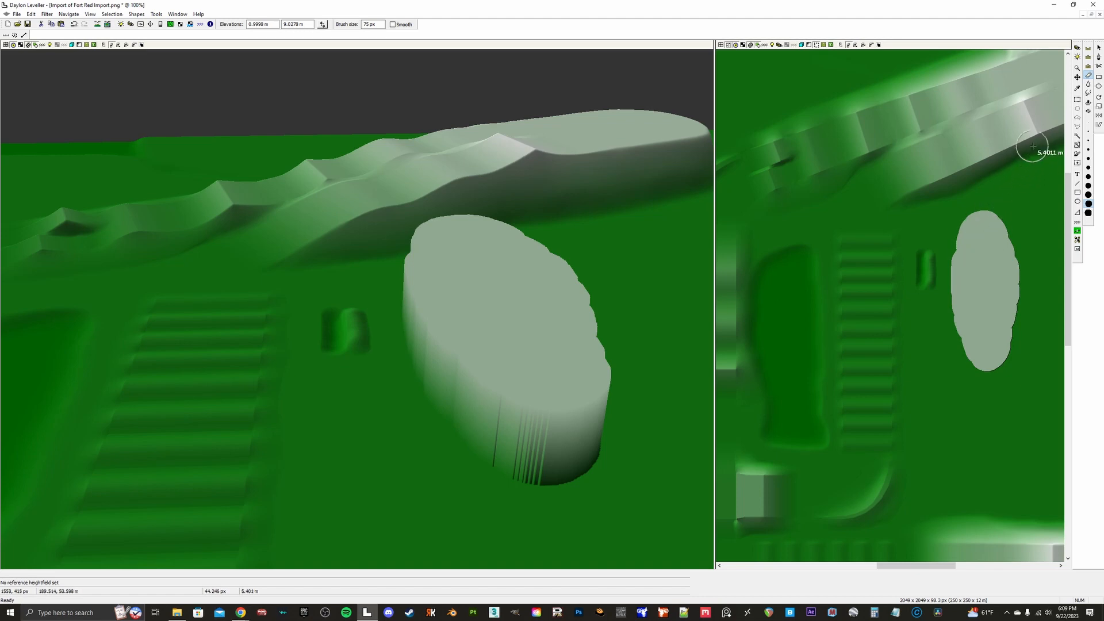
Step: Select a rectangle around the oval plateau and clear it to the 9.0278 m elevation
{"action": "left_click", "coordinate": [1077, 101]}
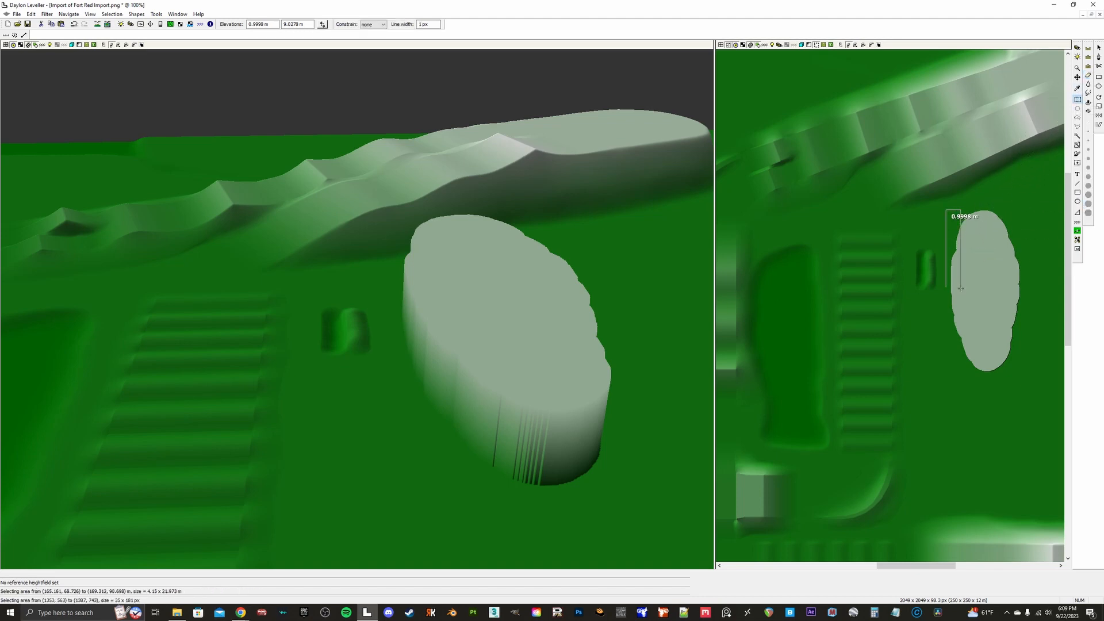
{"action": "left_click_drag", "start_coordinate": [946, 210], "coordinate": [1029, 383]}
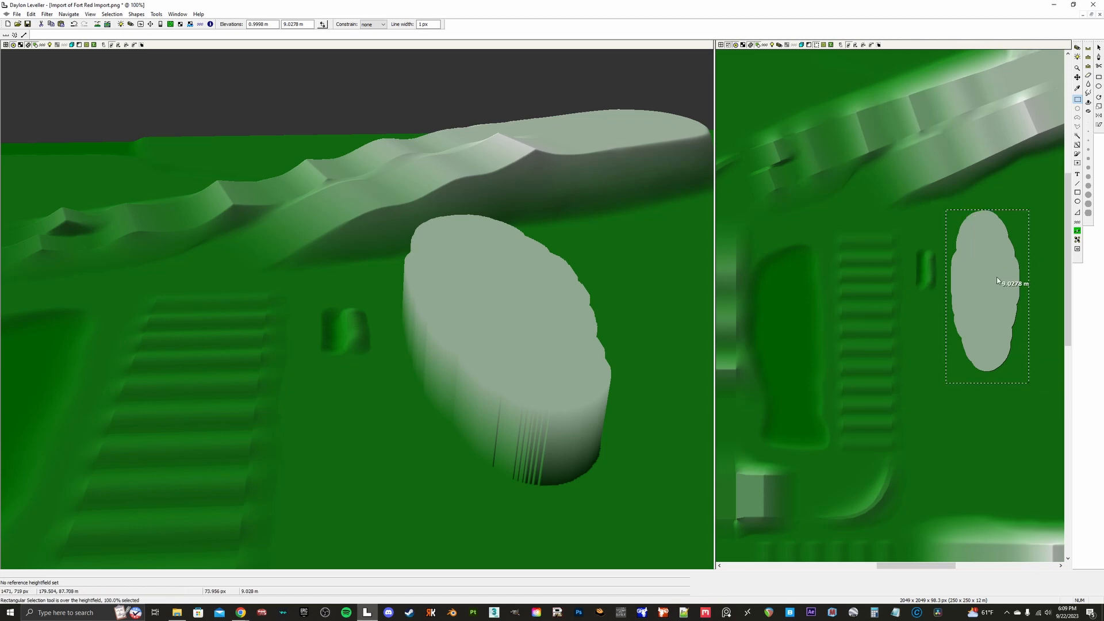
{"action": "key", "text": "Delete"}
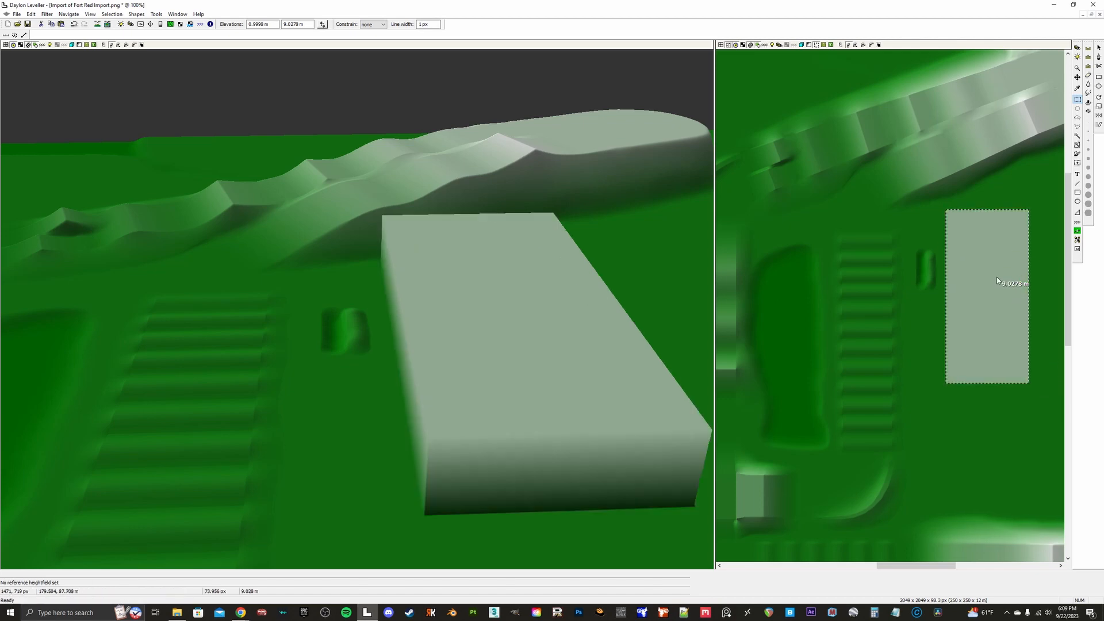
Step: Swap the two elevations and clear the selected rectangle down to 0.9998 m
{"action": "left_click", "coordinate": [297, 24]}
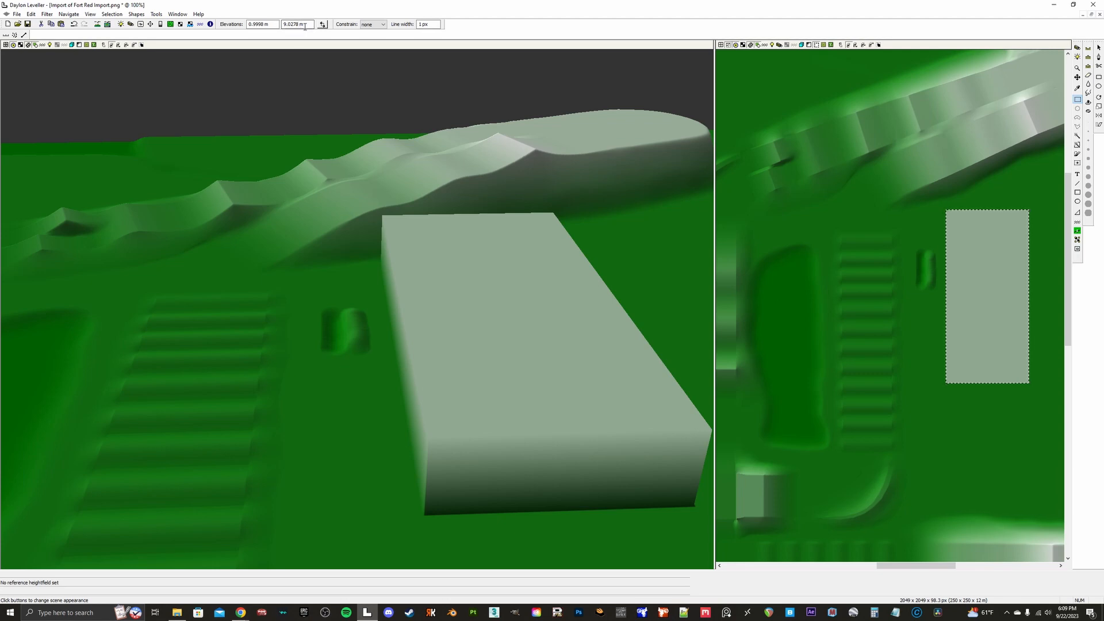
{"action": "left_click", "coordinate": [322, 25]}
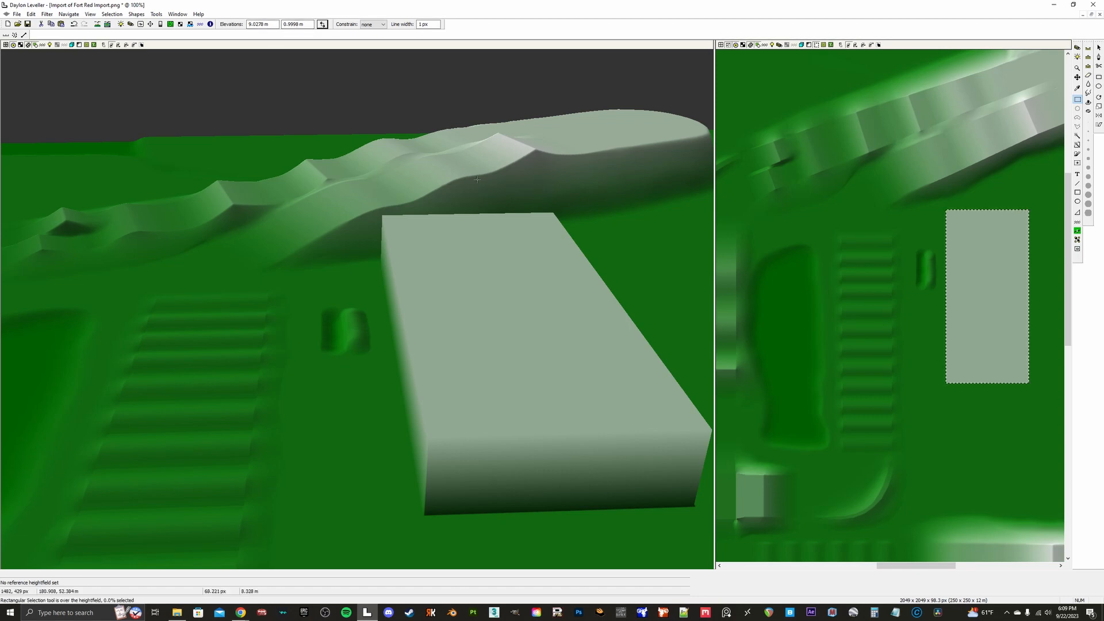
{"action": "key", "text": "Delete"}
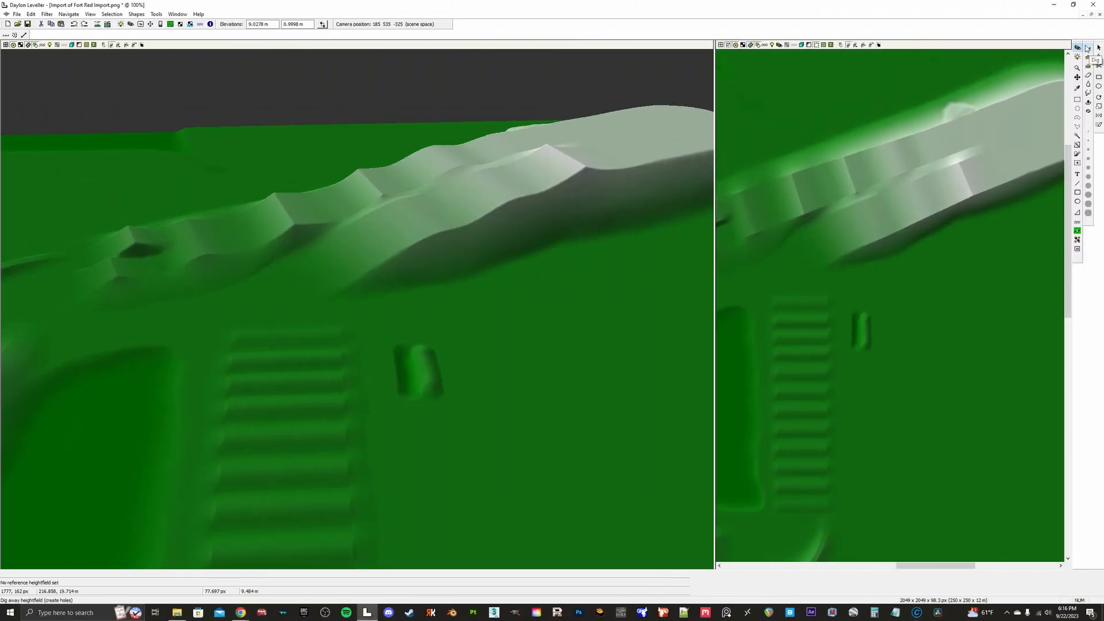
Step: Soften a sharp ridge crest and its base on the stepped hill using the Blur tool with a 100 px brush
{"action": "left_click", "coordinate": [1089, 84]}
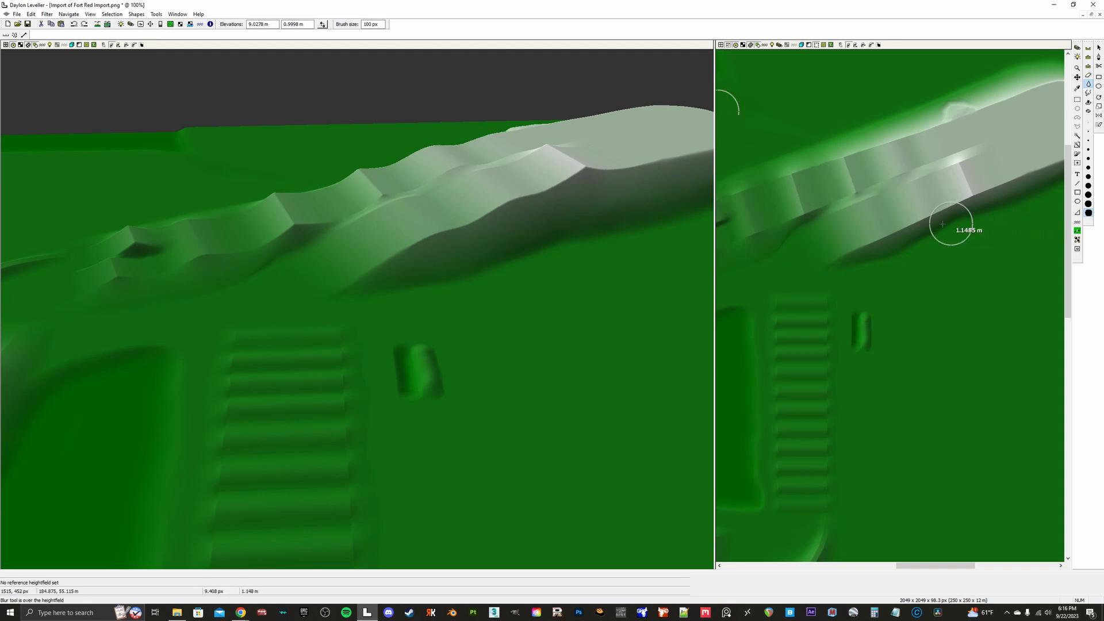
{"action": "middle_click_drag", "start_coordinate": [839, 193], "coordinate": [904, 178]}
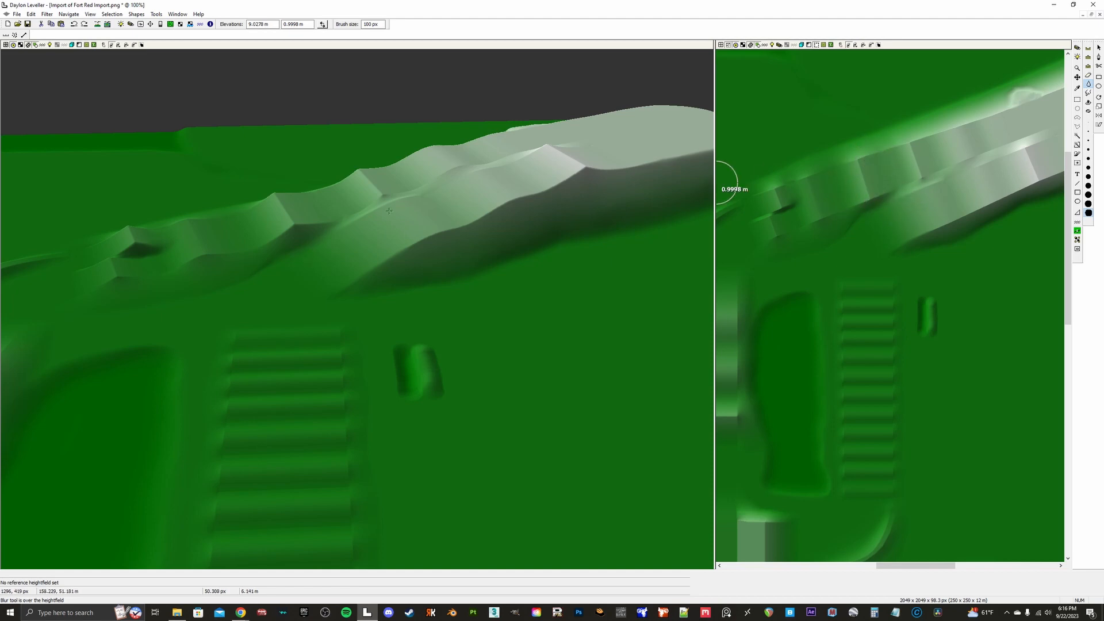
{"action": "scroll", "coordinate": [850, 192], "scroll_direction": "up", "scroll_amount": 1}
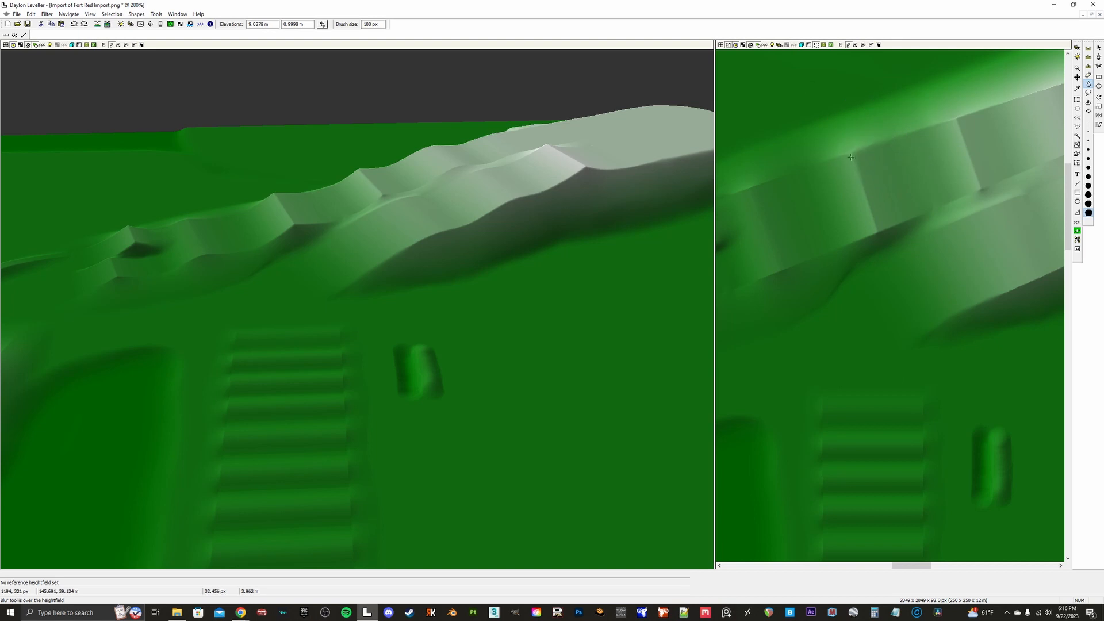
{"action": "scroll", "coordinate": [408, 225], "scroll_direction": "up", "scroll_amount": 5}
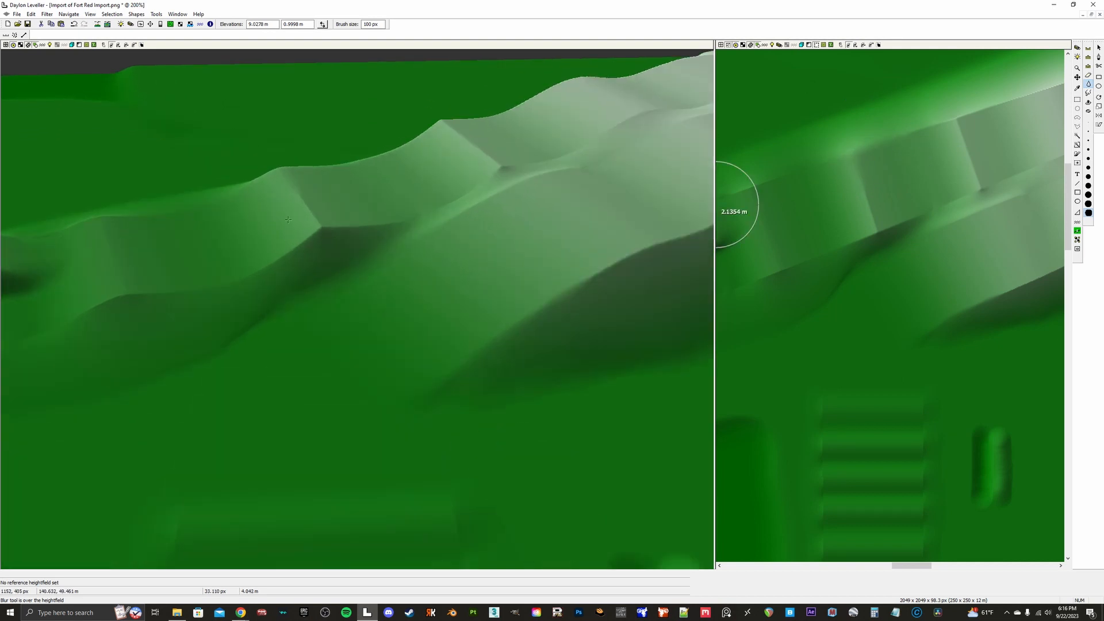
{"action": "left_click_drag", "start_coordinate": [408, 226], "coordinate": [323, 245]}
{"action": "scroll", "coordinate": [390, 227], "scroll_direction": "down", "scroll_amount": 2}
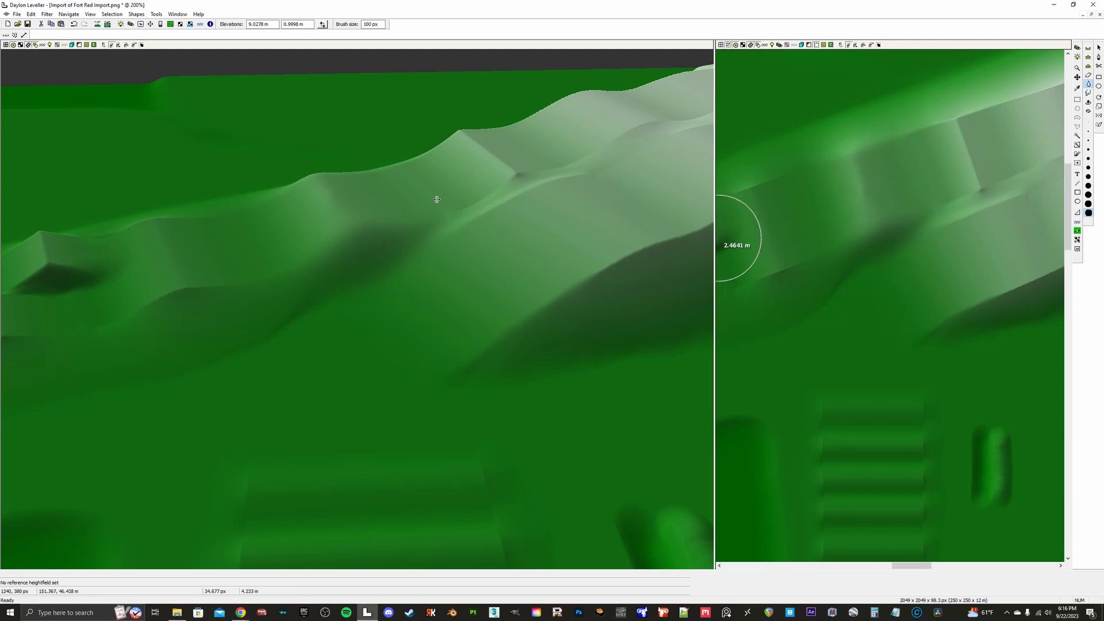
{"action": "scroll", "coordinate": [415, 221], "scroll_direction": "up", "scroll_amount": 3}
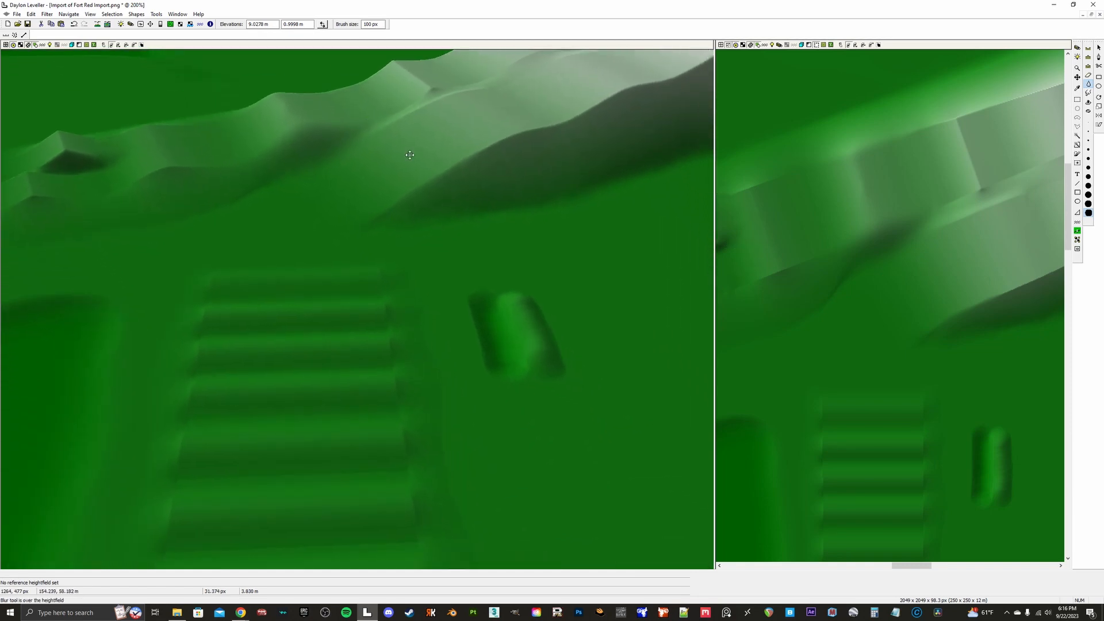
{"action": "left_click_drag", "start_coordinate": [387, 169], "coordinate": [426, 239]}
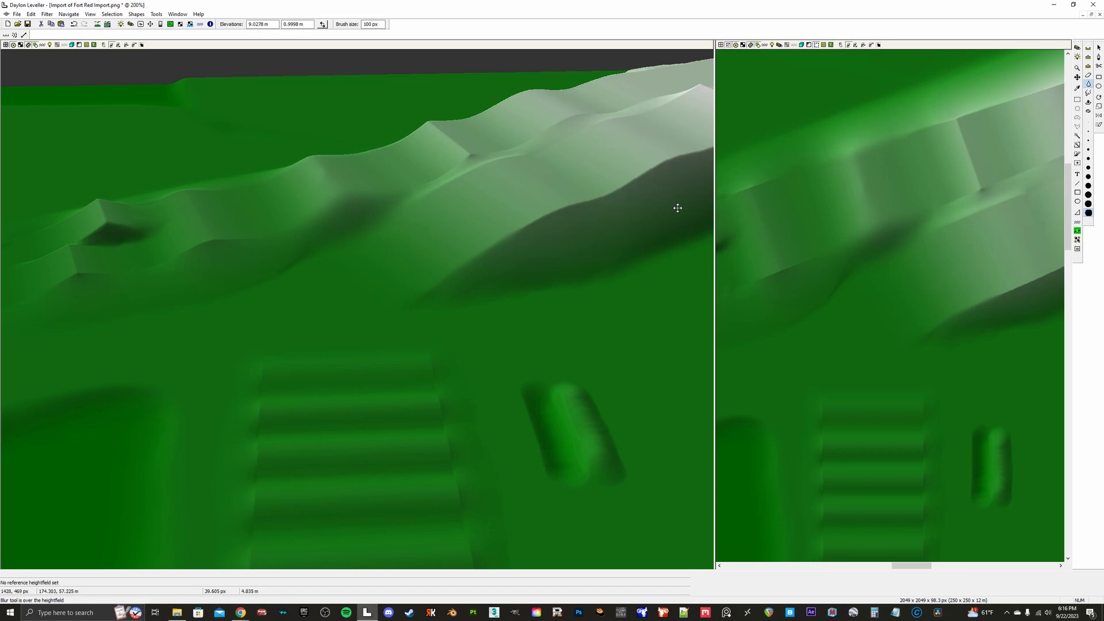
{"action": "middle_click_drag", "start_coordinate": [684, 217], "coordinate": [512, 216]}
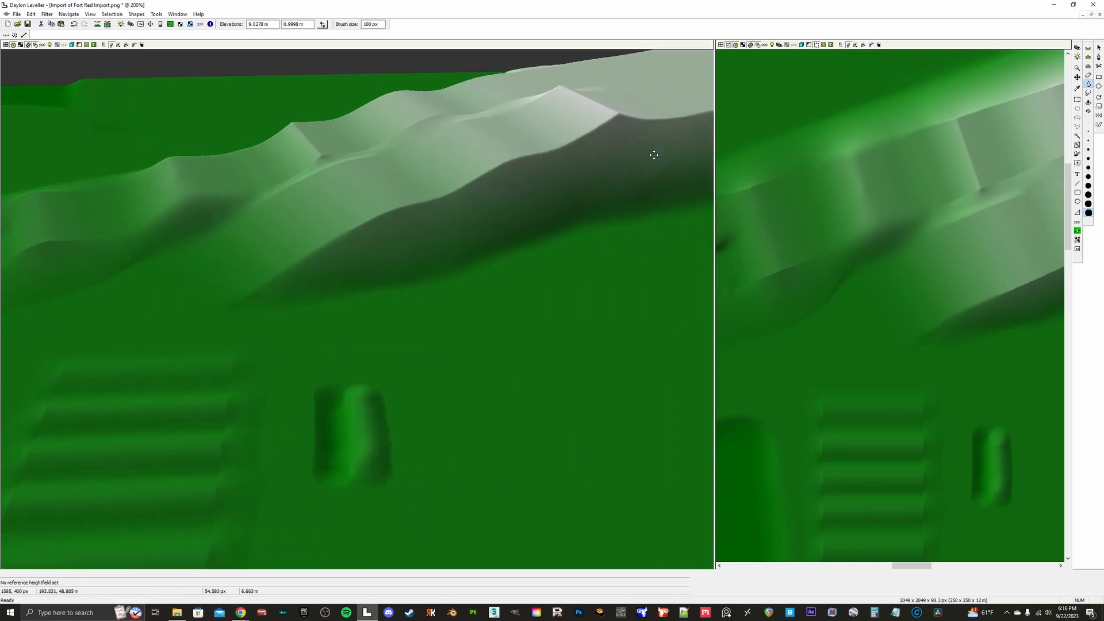
Step: Smudge a row of streaks down the hill's dark slope onto the flat ground, using a 15 px brush at strength 75
{"action": "left_click", "coordinate": [1088, 93]}
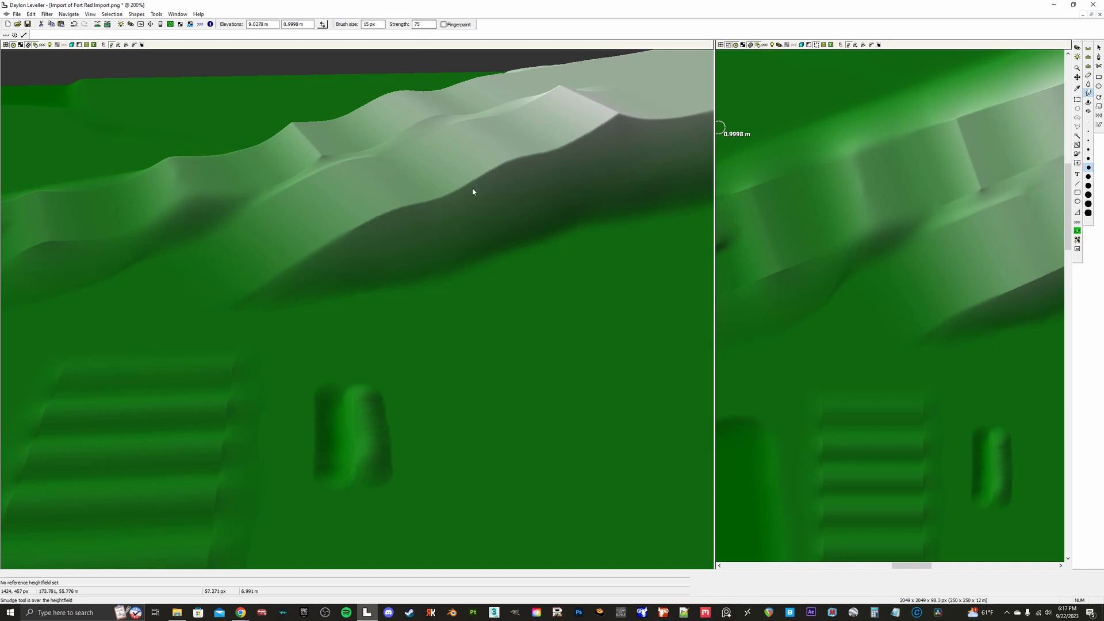
{"action": "scroll", "coordinate": [424, 253], "scroll_direction": "up", "scroll_amount": 3}
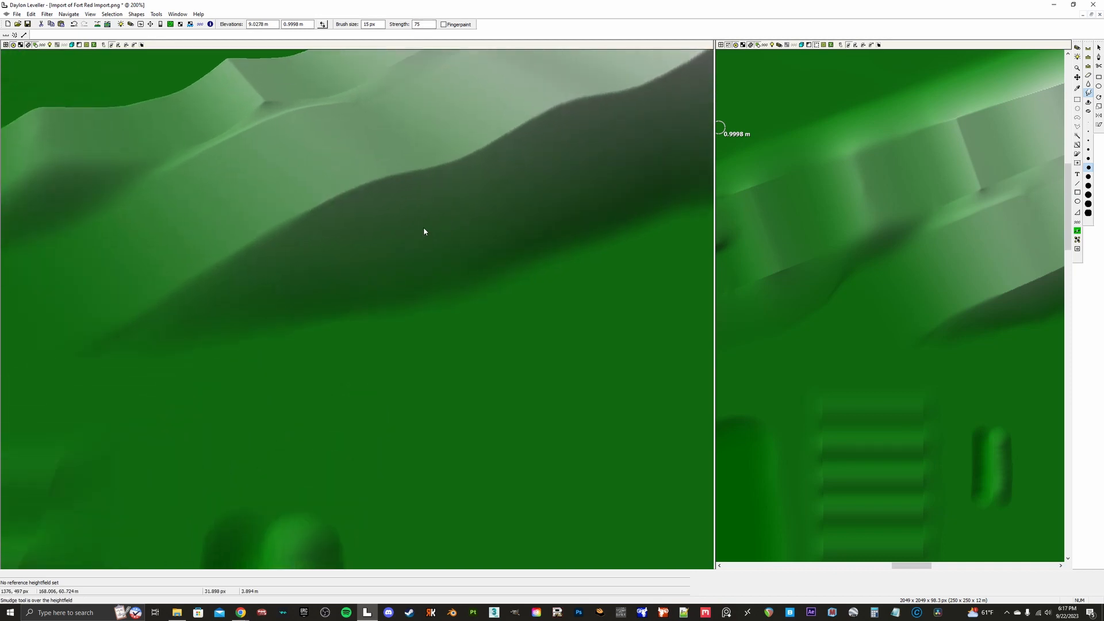
{"action": "scroll", "coordinate": [424, 231], "scroll_direction": "down", "scroll_amount": 1}
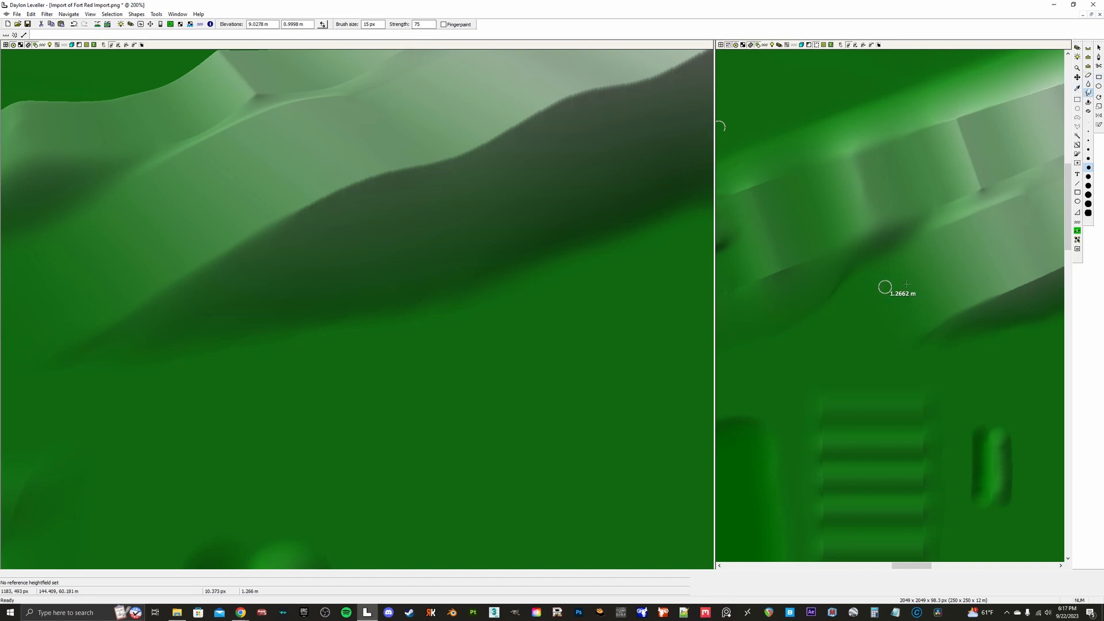
{"action": "middle_click_drag", "start_coordinate": [1005, 278], "coordinate": [848, 182]}
{"action": "scroll", "coordinate": [871, 230], "scroll_direction": "up", "scroll_amount": 1}
{"action": "left_click_drag", "start_coordinate": [866, 203], "coordinate": [891, 246]}
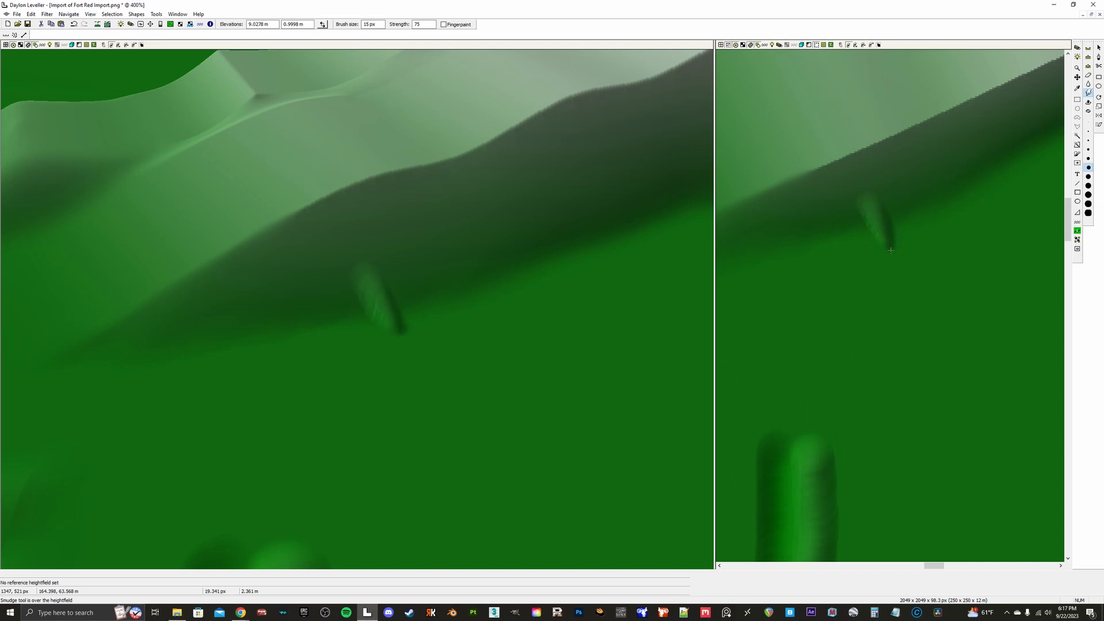
{"action": "left_click_drag", "start_coordinate": [882, 185], "coordinate": [919, 248]}
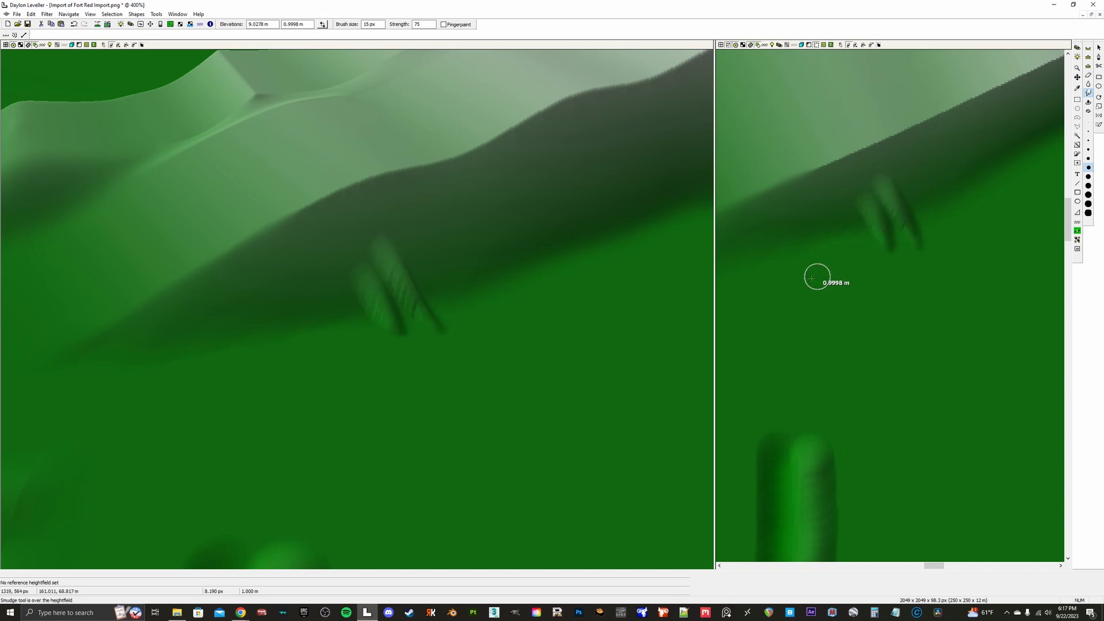
{"action": "left_click_drag", "start_coordinate": [386, 309], "coordinate": [427, 385]}
{"action": "left_click_drag", "start_coordinate": [424, 312], "coordinate": [459, 355]}
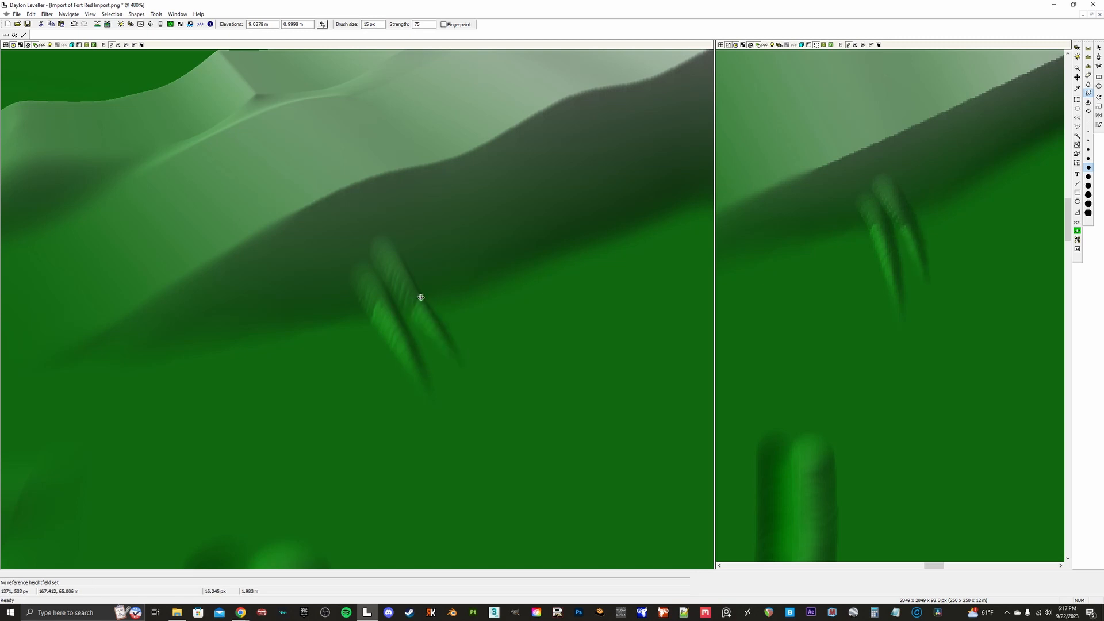
{"action": "left_click_drag", "start_coordinate": [421, 297], "coordinate": [471, 357]}
{"action": "mouse_move", "coordinate": [419, 222]}
{"action": "left_mouse_down"}
{"action": "mouse_move", "coordinate": [468, 305]}
{"action": "mouse_move", "coordinate": [472, 274]}
{"action": "left_mouse_up"}
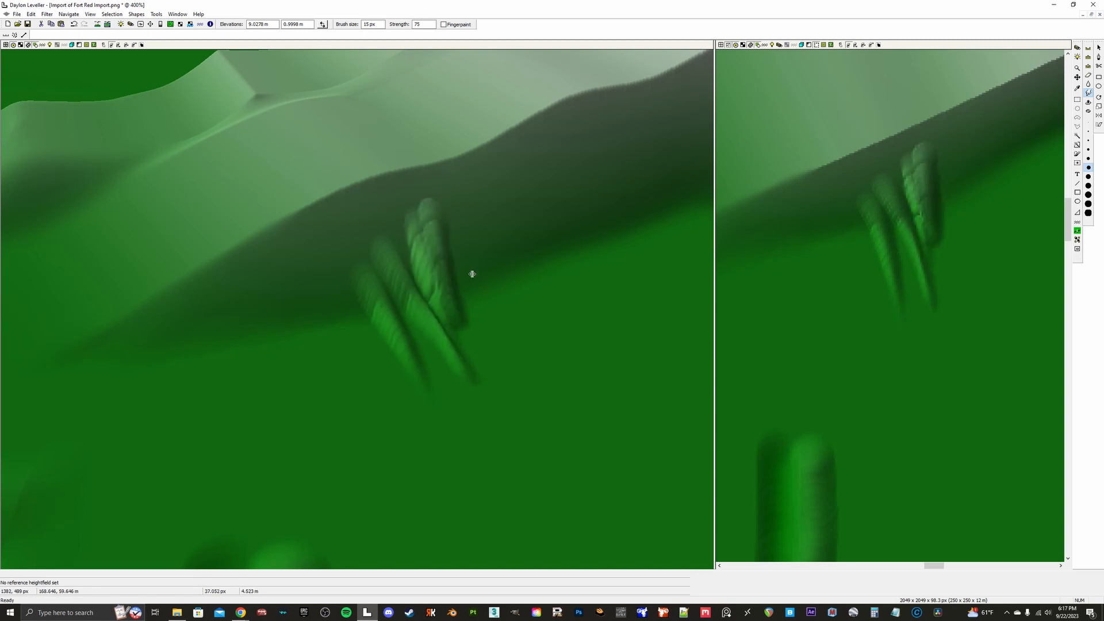
{"action": "mouse_move", "coordinate": [461, 226]}
{"action": "left_mouse_down"}
{"action": "mouse_move", "coordinate": [478, 217]}
{"action": "mouse_move", "coordinate": [443, 230]}
{"action": "mouse_move", "coordinate": [387, 301]}
{"action": "mouse_move", "coordinate": [340, 313]}
{"action": "mouse_move", "coordinate": [293, 296]}
{"action": "mouse_move", "coordinate": [298, 365]}
{"action": "left_mouse_up"}
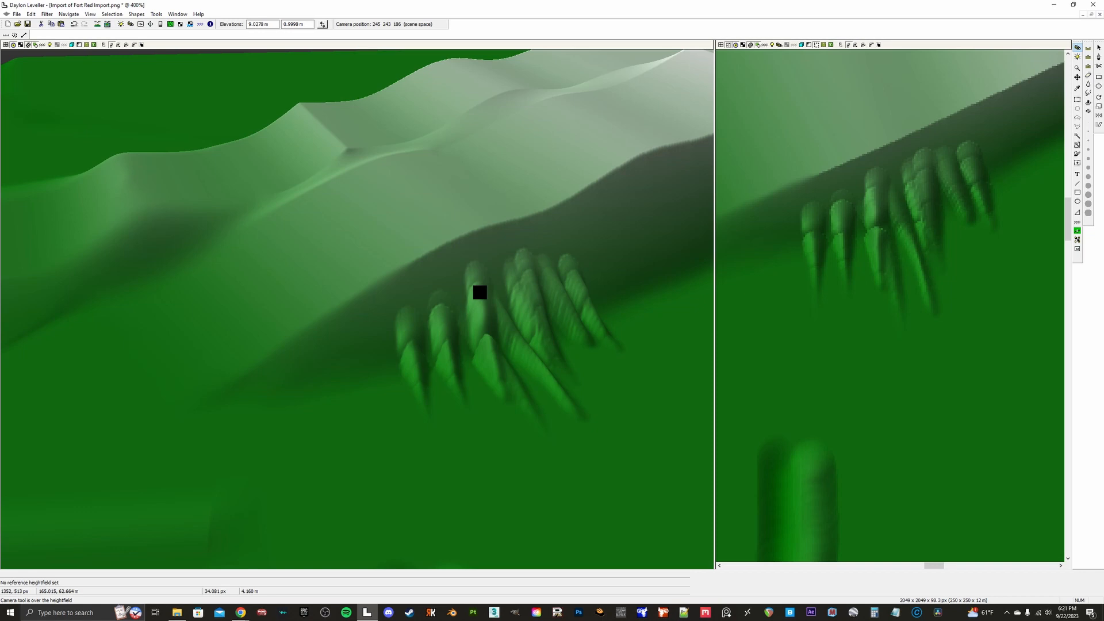
{"action": "left_click_drag", "start_coordinate": [478, 292], "coordinate": [518, 276]}
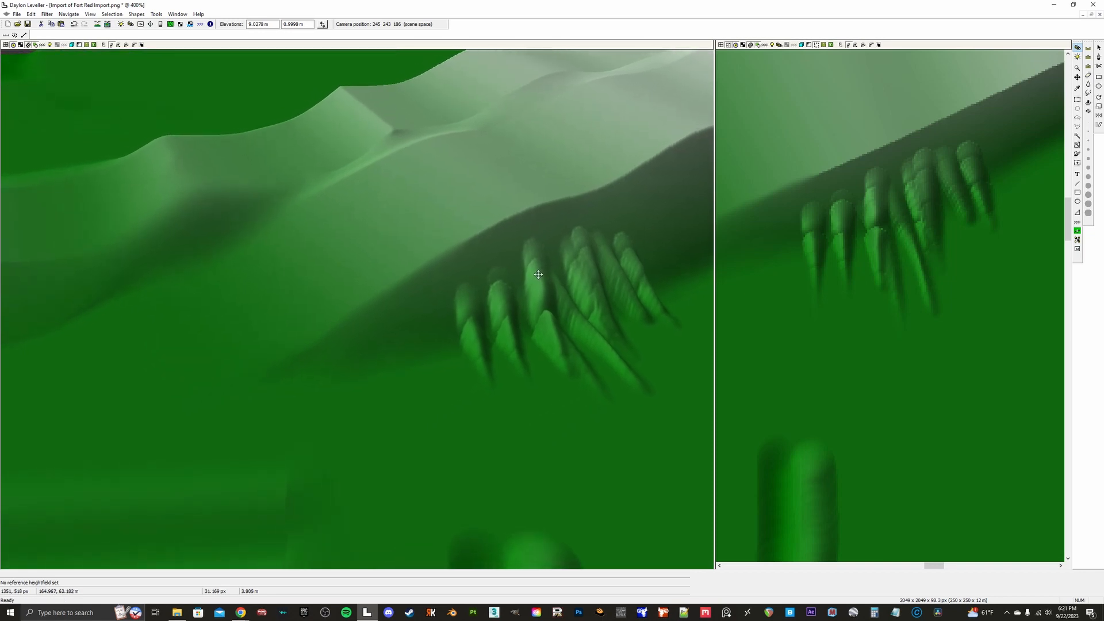
Step: Undo the last two smudge strokes and regress the document to its "Select none of heightfield" state
{"action": "left_click", "coordinate": [74, 24]}
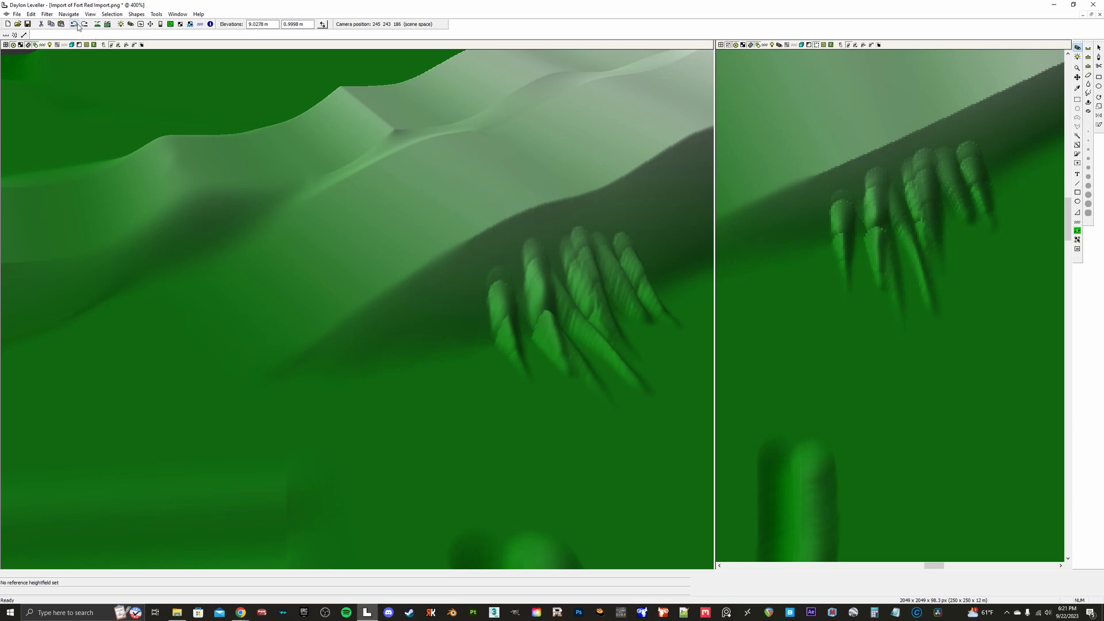
{"action": "left_click", "coordinate": [75, 24]}
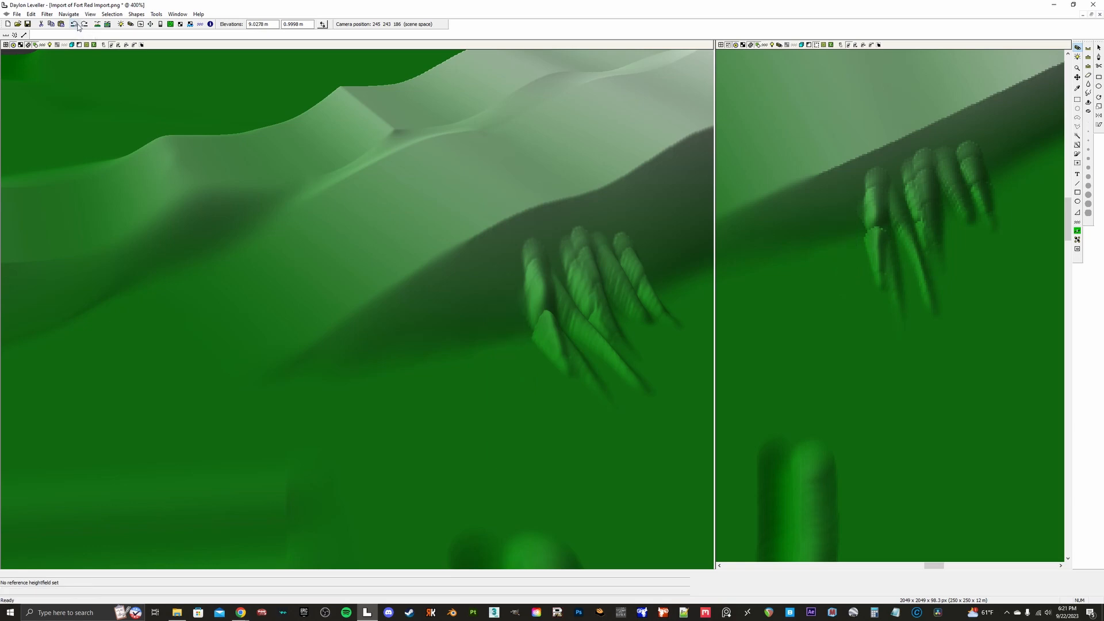
{"action": "left_click", "coordinate": [47, 14]}
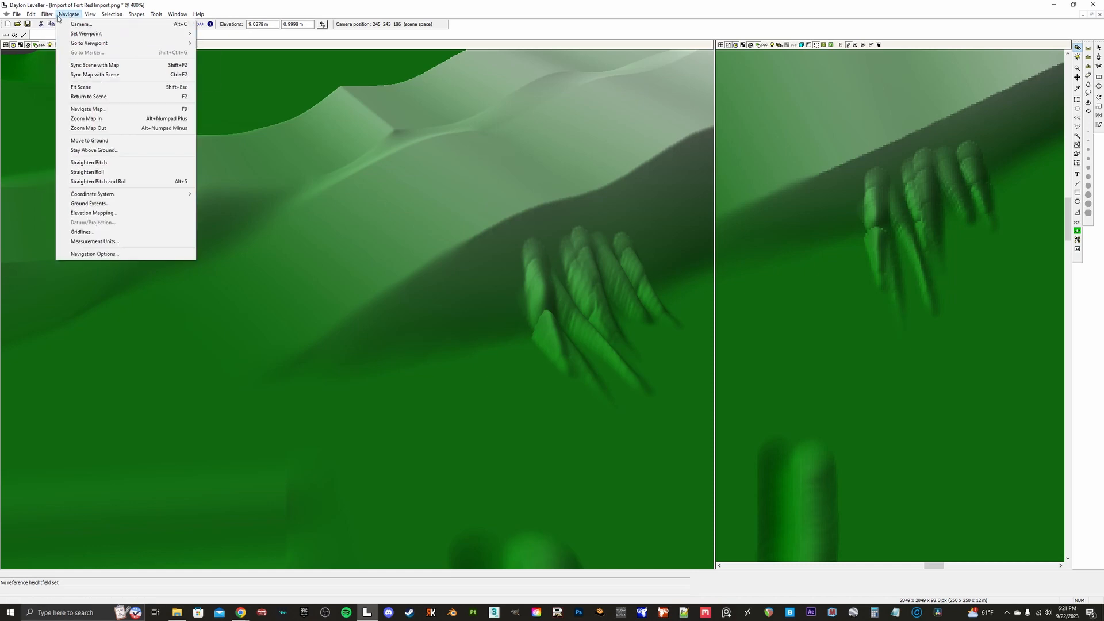
{"action": "mouse_move", "coordinate": [32, 15]}
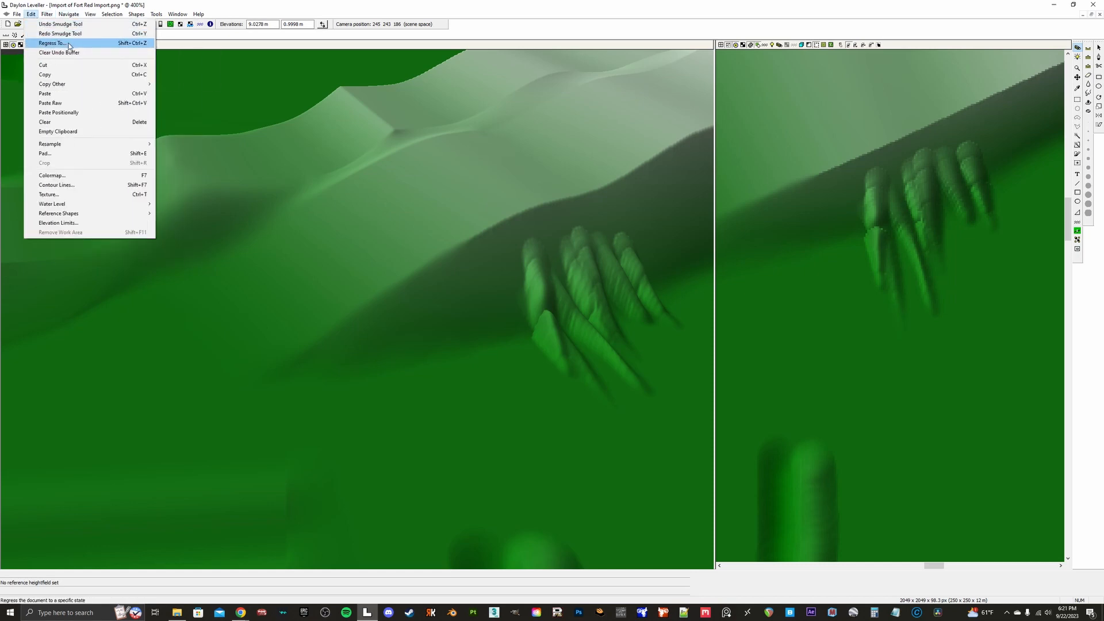
{"action": "left_click", "coordinate": [52, 43]}
{"action": "scroll", "coordinate": [483, 339], "scroll_direction": "down", "scroll_amount": 1}
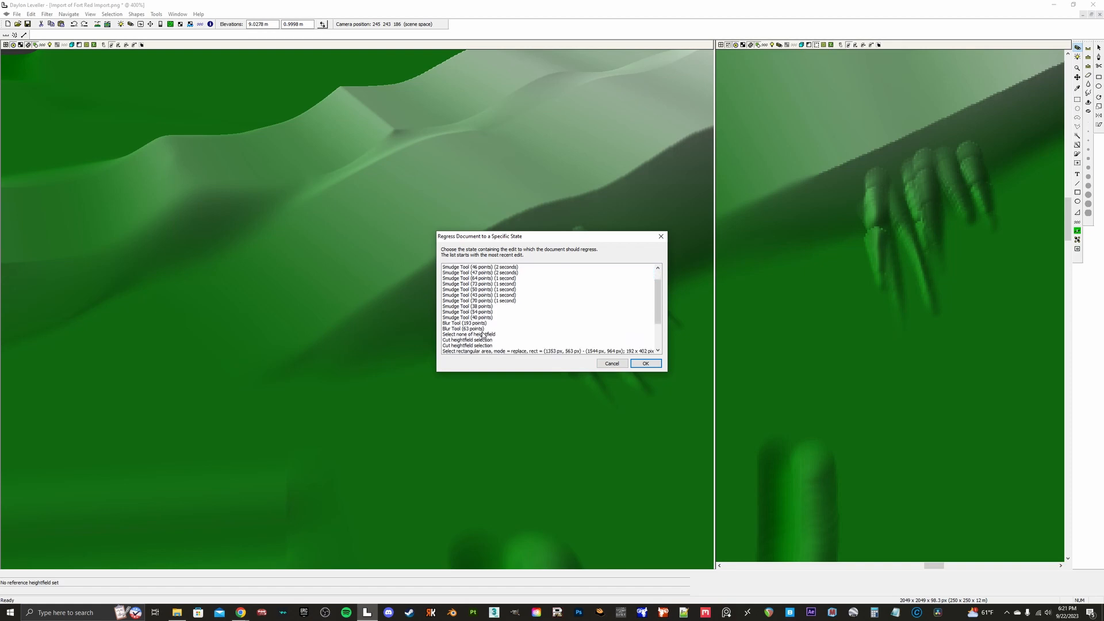
{"action": "left_click", "coordinate": [483, 335]}
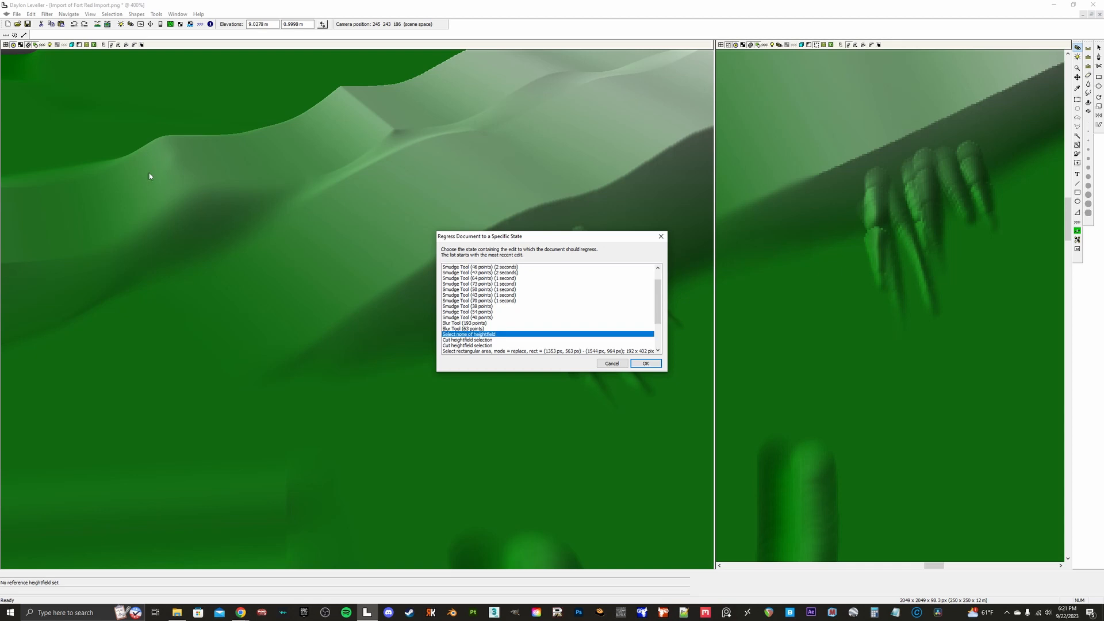
{"action": "left_click", "coordinate": [648, 366]}
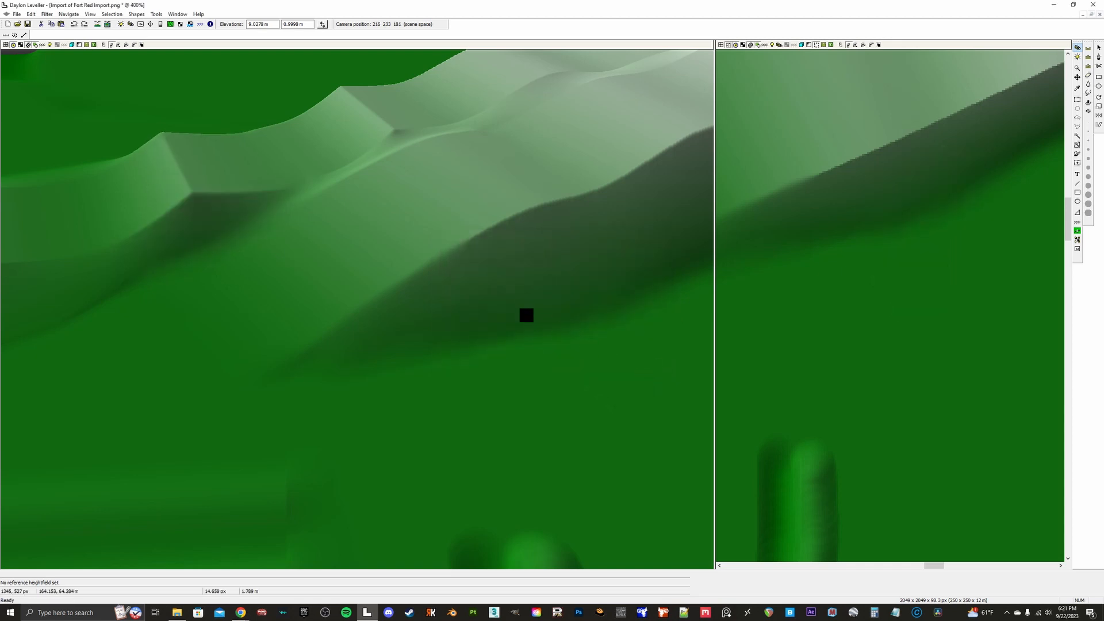
{"action": "scroll", "coordinate": [523, 310], "scroll_direction": "down", "scroll_amount": 5}
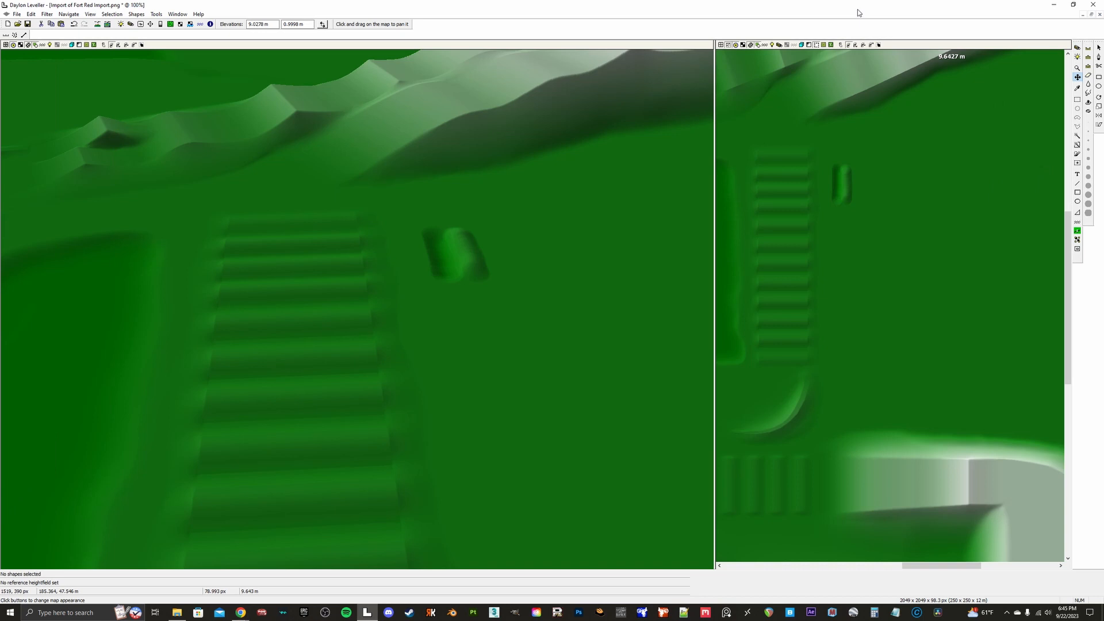
Step: Select a square area about 394 px wide over the small mound, then an unconstrained rectangle around the column of ridges
{"action": "left_click", "coordinate": [1078, 100]}
{"action": "left_click_drag", "start_coordinate": [834, 133], "coordinate": [1005, 303]}
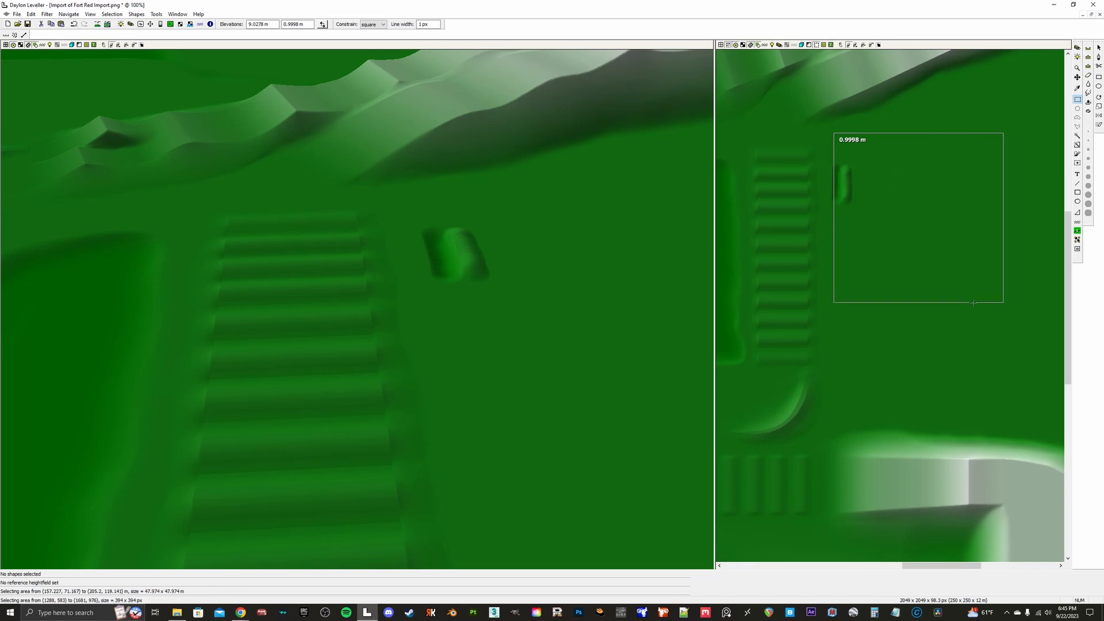
{"action": "left_click", "coordinate": [375, 26]}
{"action": "left_click", "coordinate": [368, 32]}
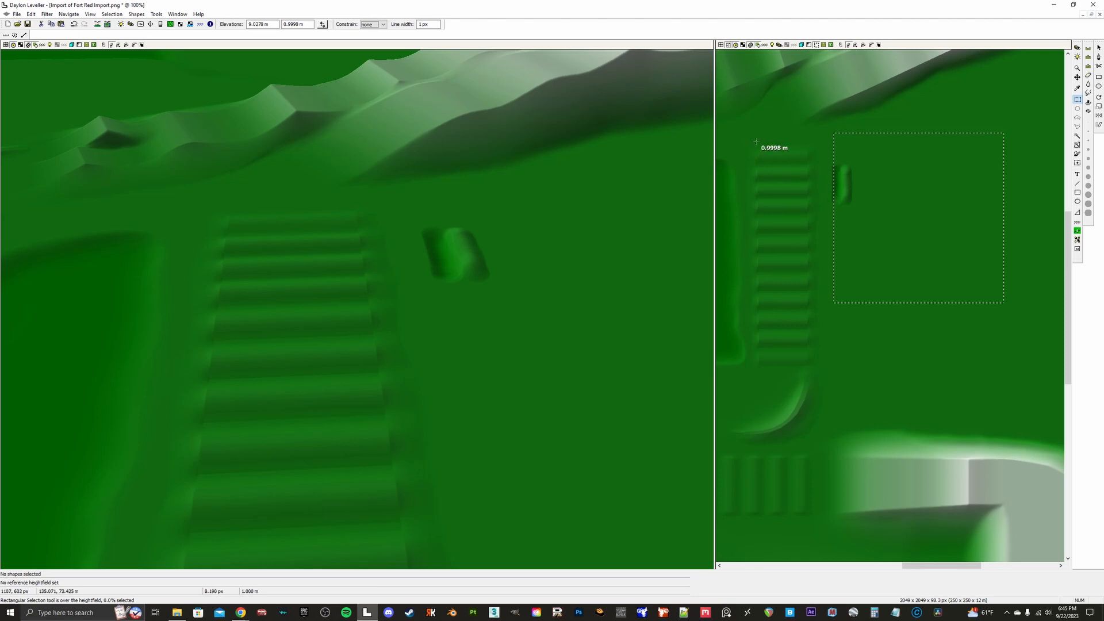
{"action": "left_click_drag", "start_coordinate": [756, 141], "coordinate": [810, 369]}
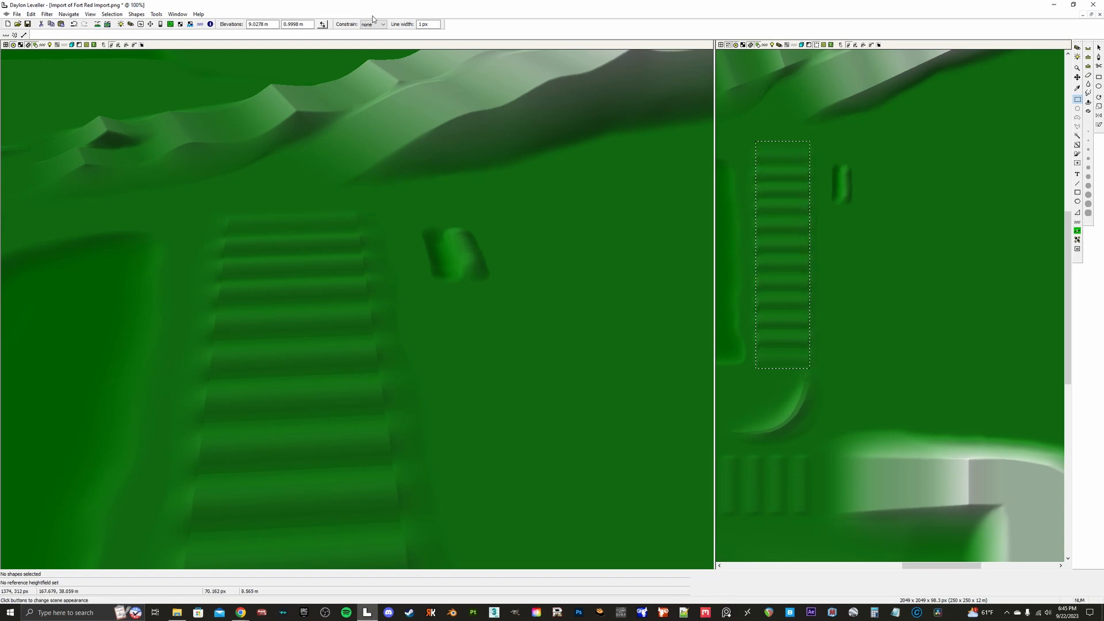
Step: Clear the selection and reselect the column of ridges with a tighter rectangle about 125 px wide
{"action": "left_click", "coordinate": [845, 224]}
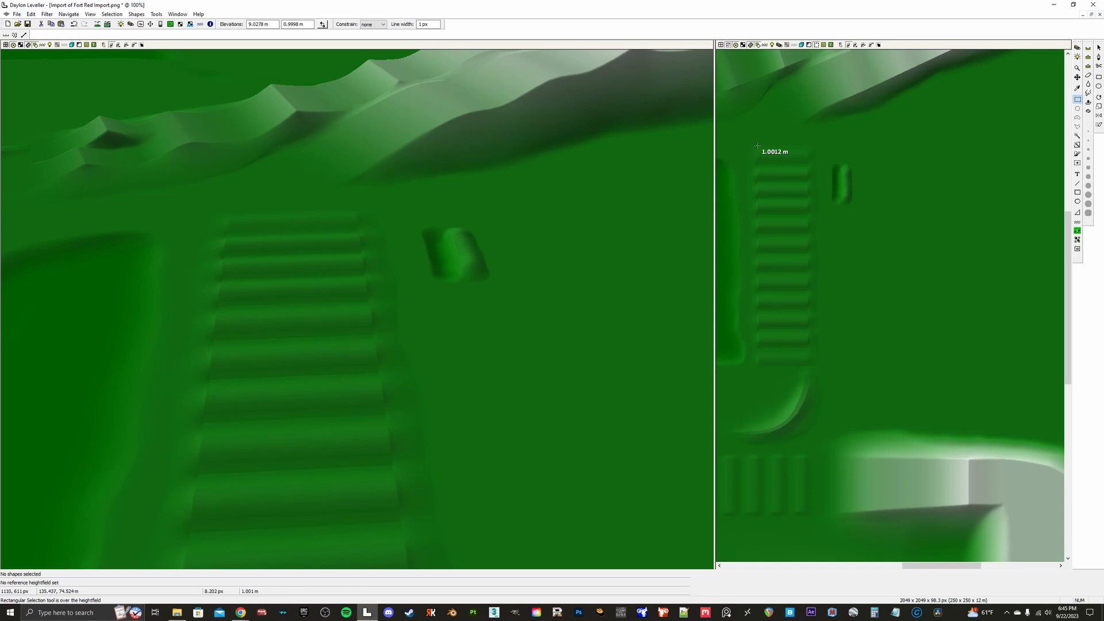
{"action": "left_click_drag", "start_coordinate": [752, 150], "coordinate": [810, 363]}
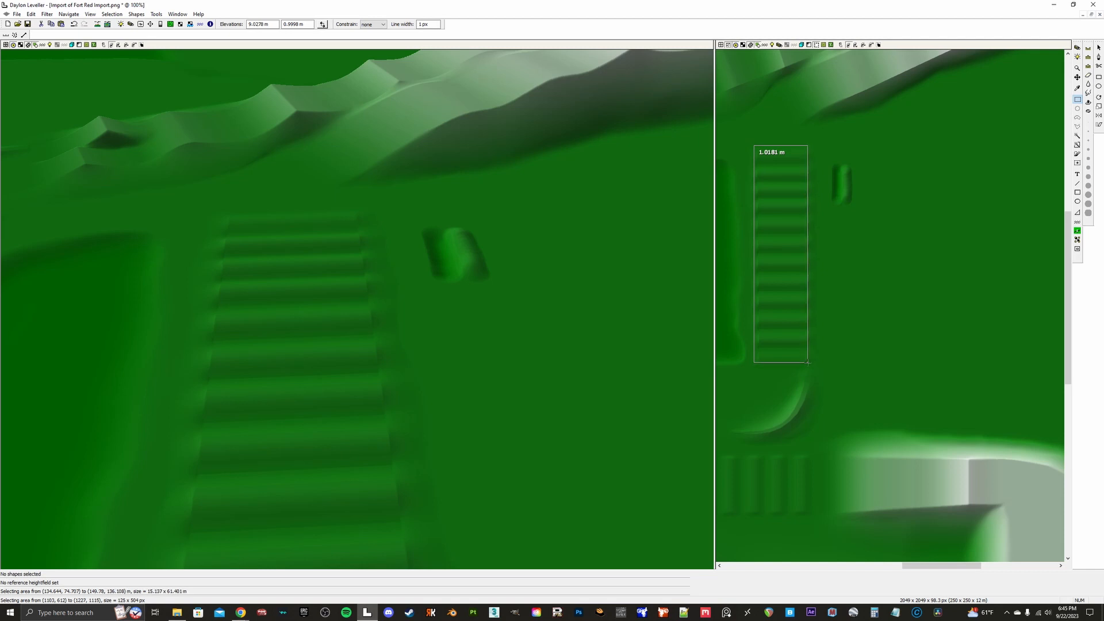
{"action": "left_click_drag", "start_coordinate": [807, 363], "coordinate": [808, 359]}
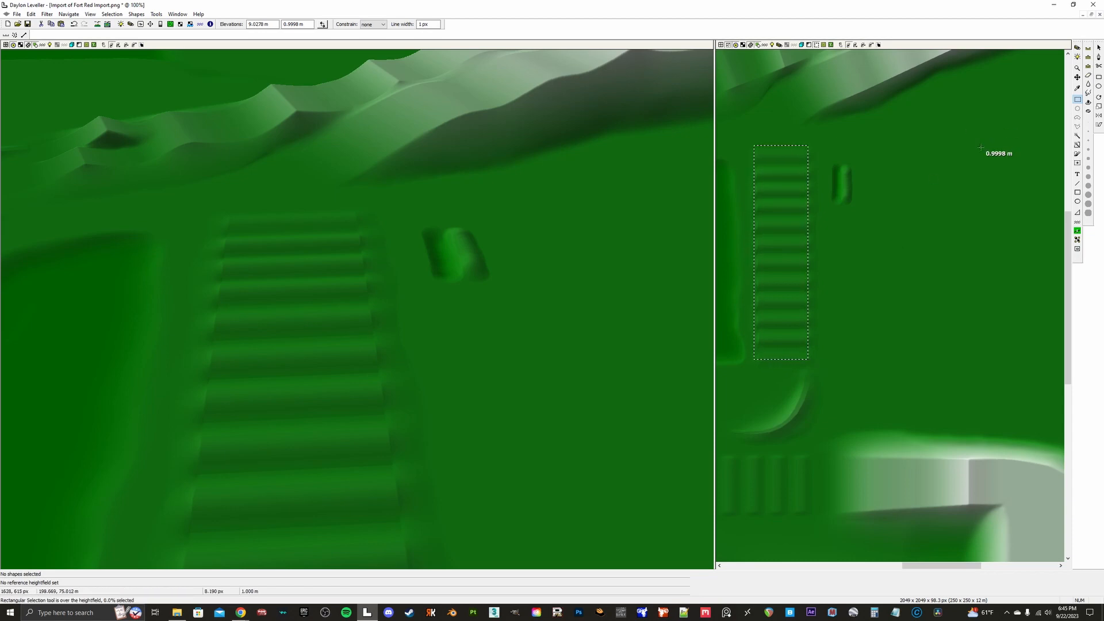
Step: Make an unconstrained elliptical selection overlapping the ridges, then replace it with one constrained to a circle
{"action": "left_click", "coordinate": [1078, 108]}
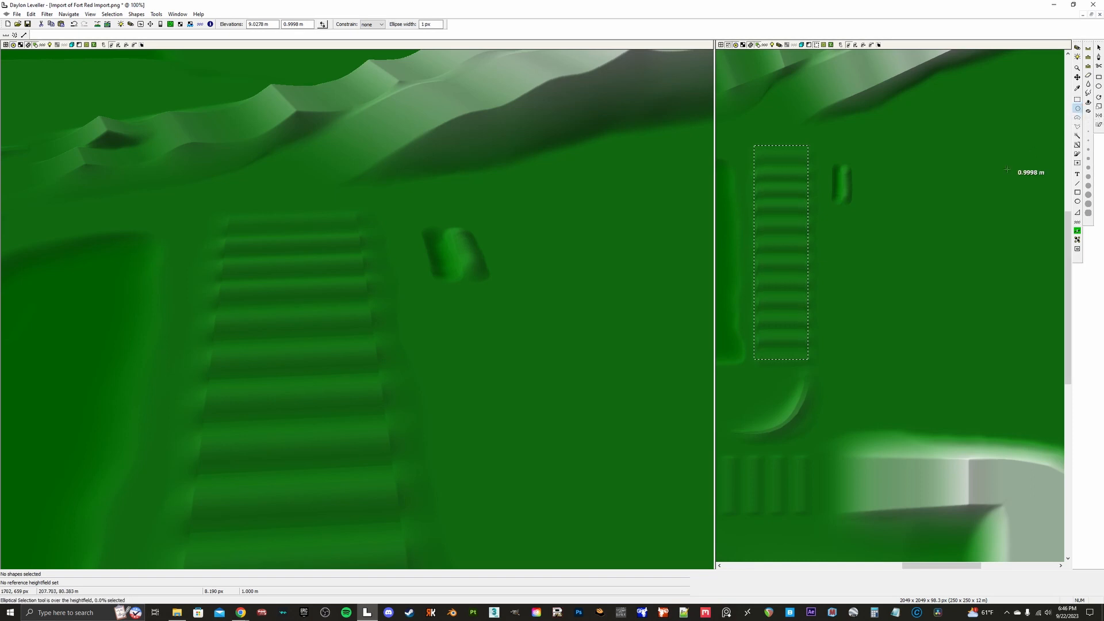
{"action": "left_click_drag", "start_coordinate": [988, 118], "coordinate": [765, 350]}
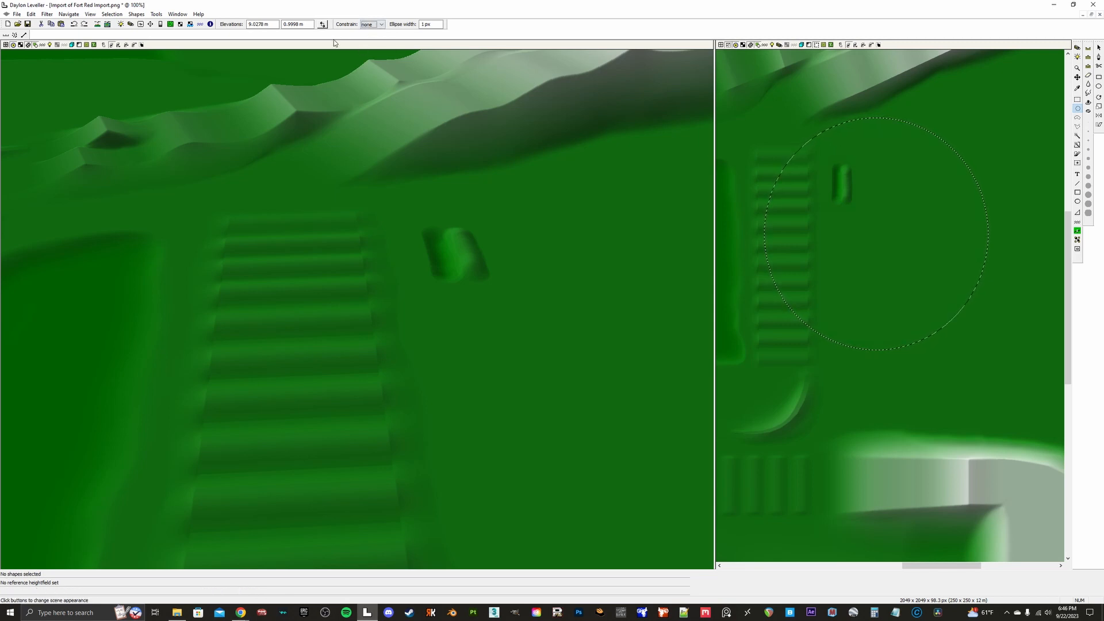
{"action": "left_click", "coordinate": [370, 24]}
{"action": "left_click", "coordinate": [368, 36]}
{"action": "left_click_drag", "start_coordinate": [783, 116], "coordinate": [997, 338]}
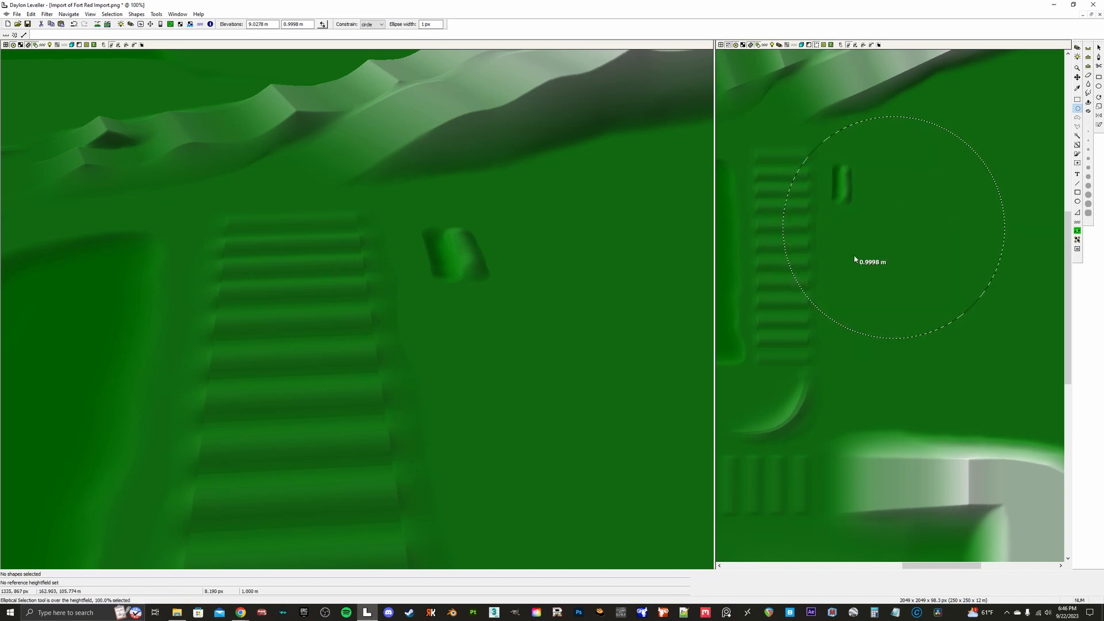
Step: Clear the circular selection and draw a freehand selection around the small mound beside the ridges
{"action": "left_click", "coordinate": [972, 125]}
{"action": "left_click", "coordinate": [1077, 119]}
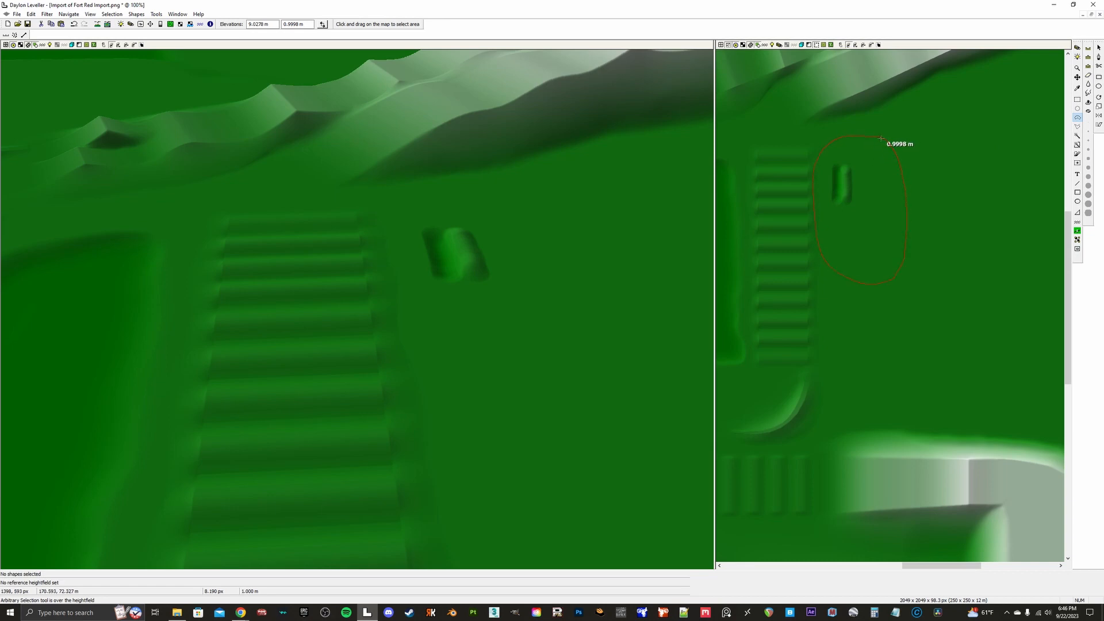
{"action": "left_click_drag", "start_coordinate": [881, 139], "coordinate": [881, 138]}
Step: Outline a closed polygon selection on the flat ground, overlapping the far side of the freehand selection
{"action": "left_click", "coordinate": [1077, 127]}
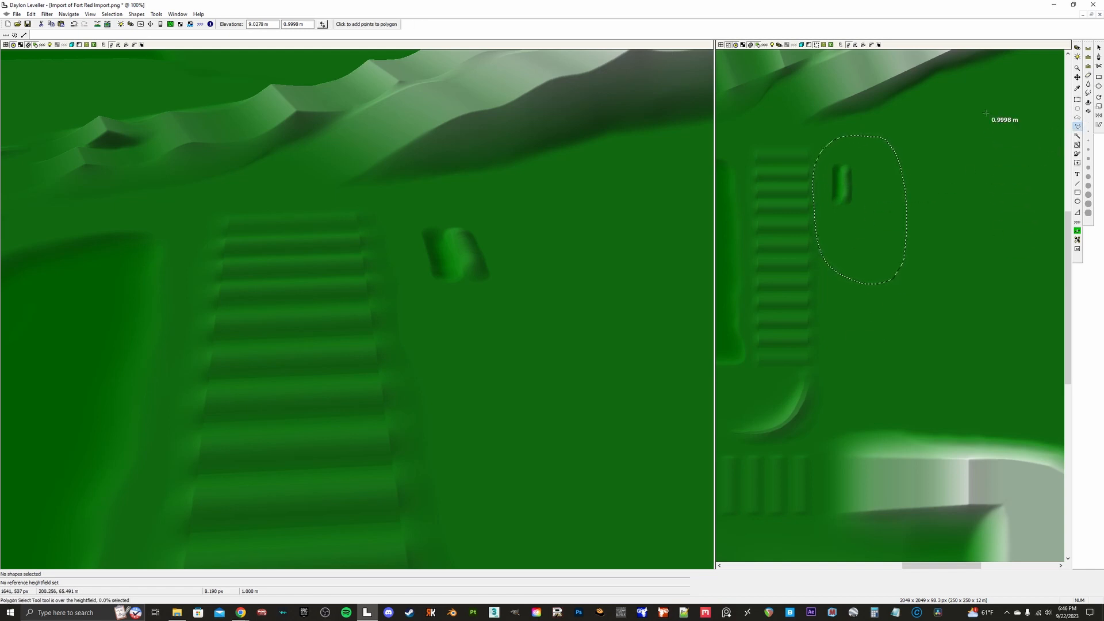
{"action": "left_click", "coordinate": [924, 114]}
{"action": "left_click", "coordinate": [970, 120]}
{"action": "left_click", "coordinate": [986, 151]}
{"action": "left_click", "coordinate": [987, 201]}
{"action": "left_click", "coordinate": [981, 249]}
{"action": "left_click", "coordinate": [933, 283]}
{"action": "left_click", "coordinate": [882, 300]}
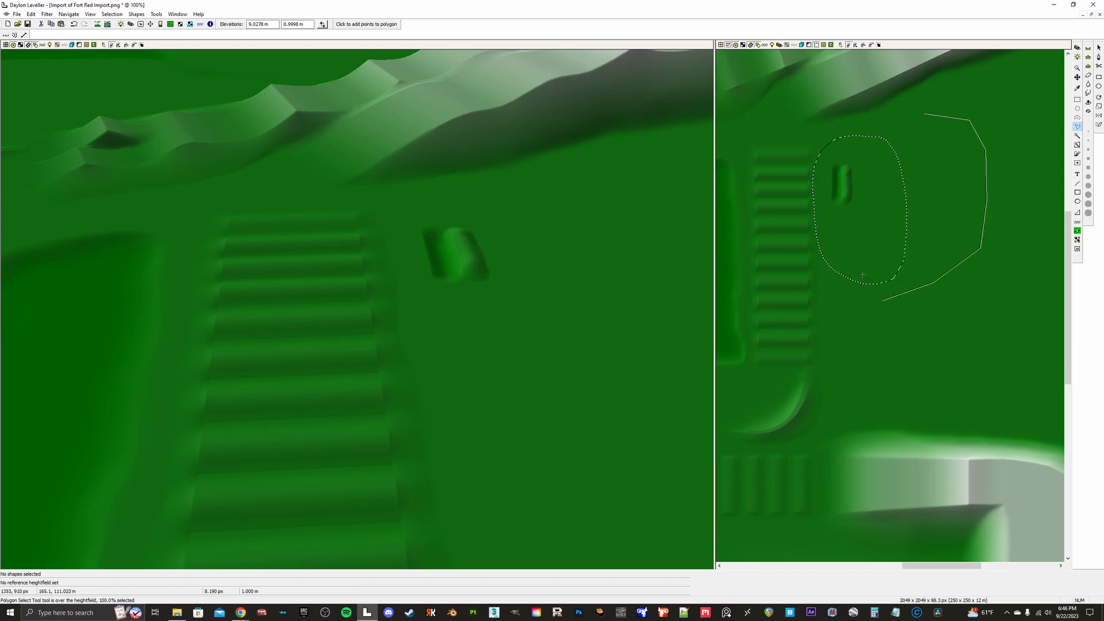
{"action": "left_click", "coordinate": [863, 265]}
{"action": "left_click", "coordinate": [859, 216]}
{"action": "left_click", "coordinate": [877, 113]}
{"action": "left_click", "coordinate": [896, 107]}
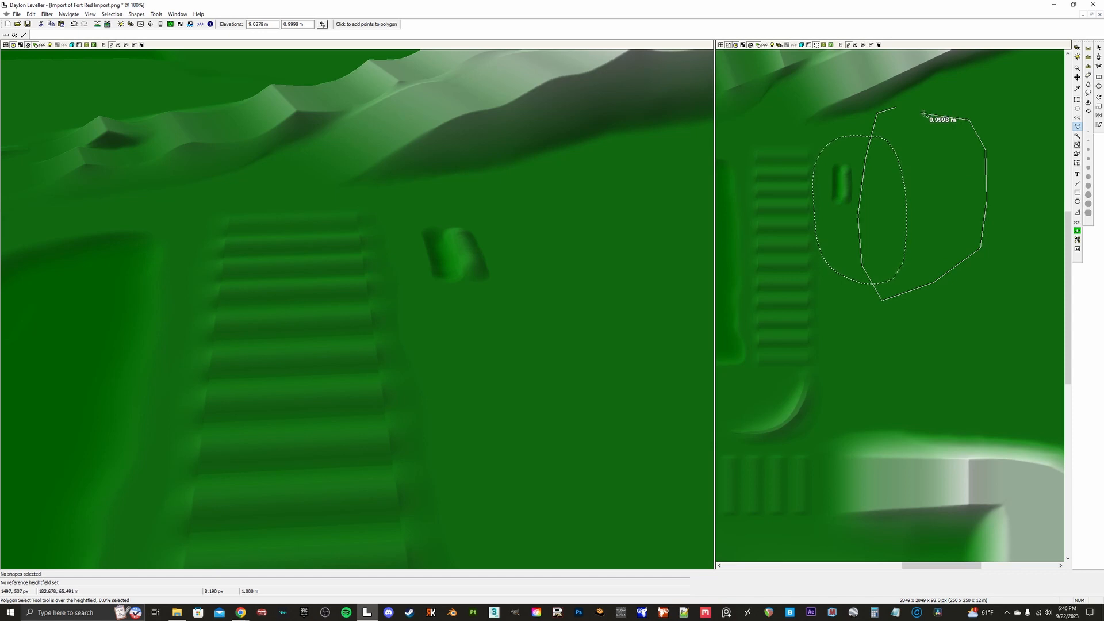
{"action": "left_click", "coordinate": [925, 114]}
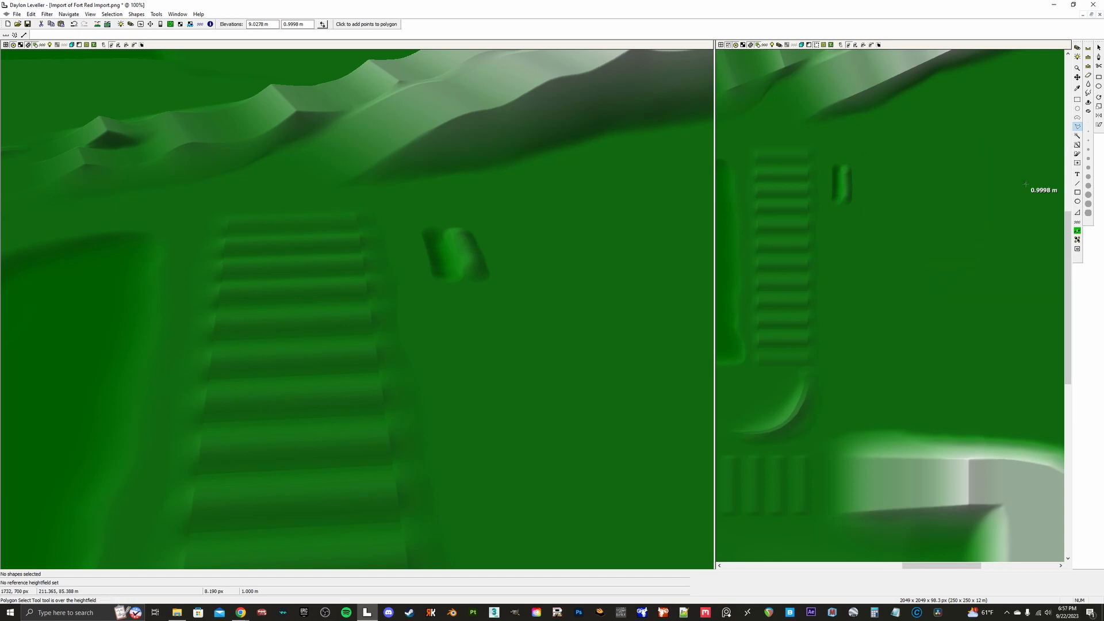
Step: Select a rectangle on the flat ground beside the mound, subtract its left strip, and draw another rectangle overlapping that edge
{"action": "left_click", "coordinate": [1079, 100]}
{"action": "left_click_drag", "start_coordinate": [864, 139], "coordinate": [864, 139]}
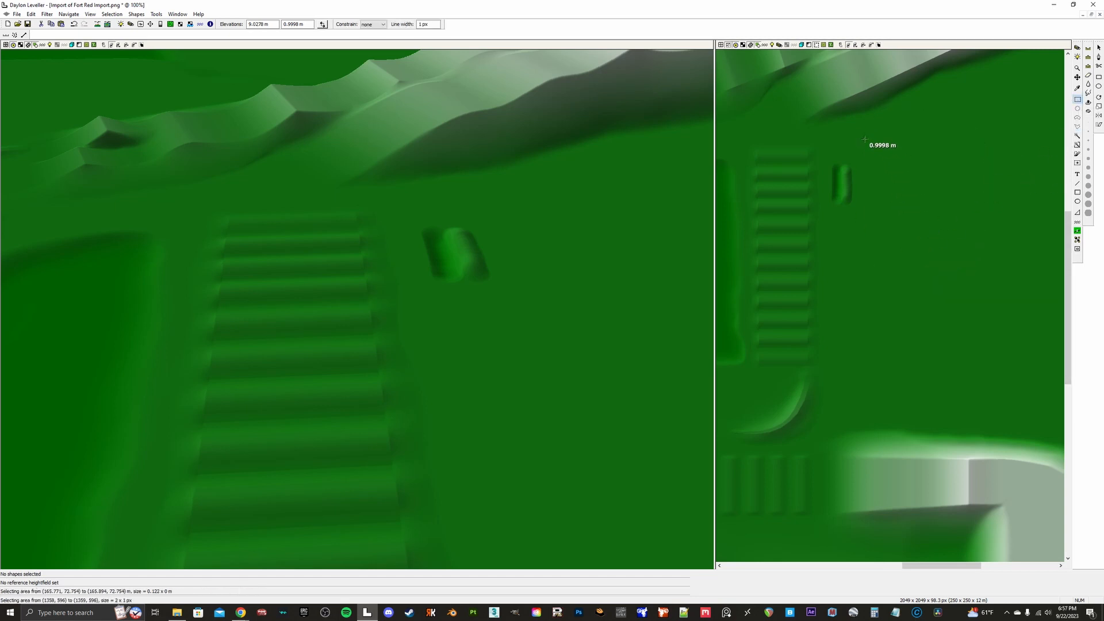
{"action": "left_click_drag", "start_coordinate": [909, 235], "coordinate": [978, 322]}
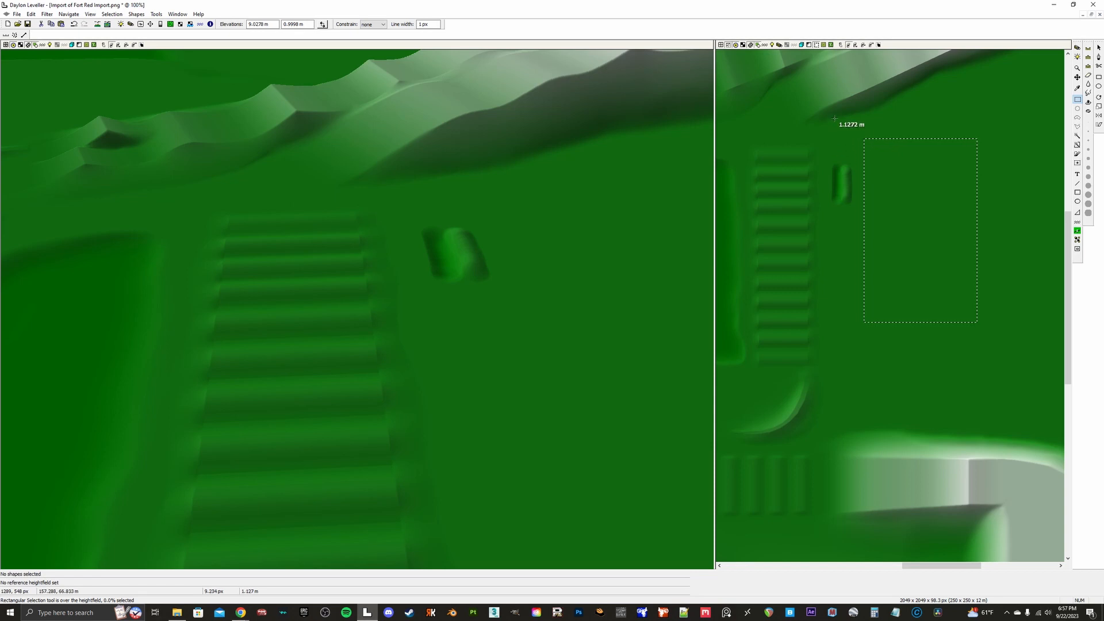
{"action": "left_click_drag", "start_coordinate": [832, 115], "coordinate": [889, 352]}
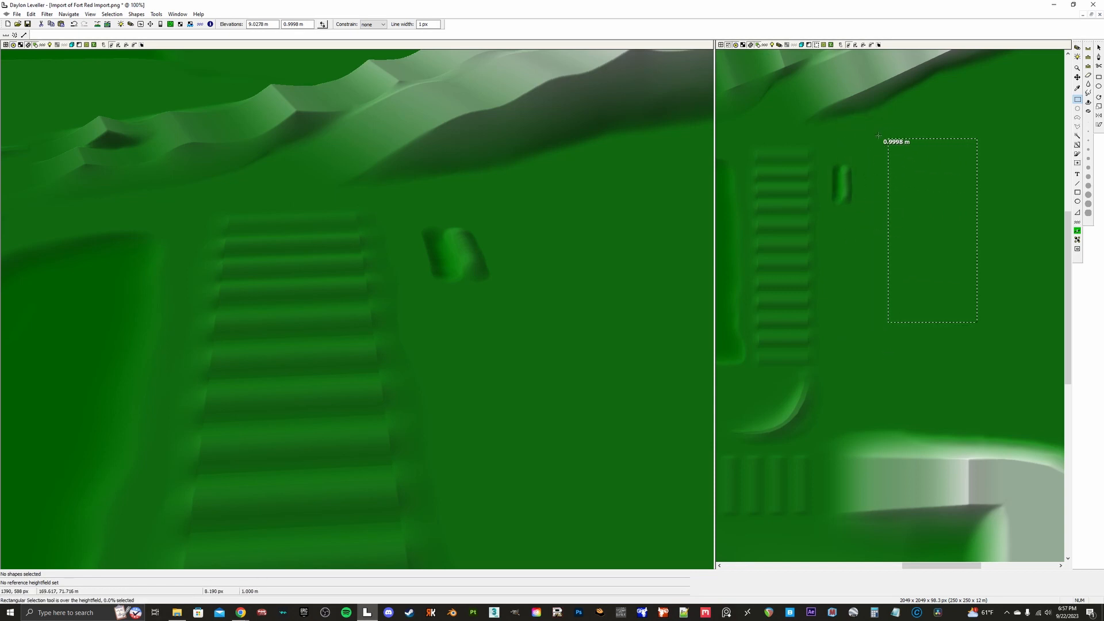
{"action": "left_click_drag", "start_coordinate": [852, 122], "coordinate": [897, 351]}
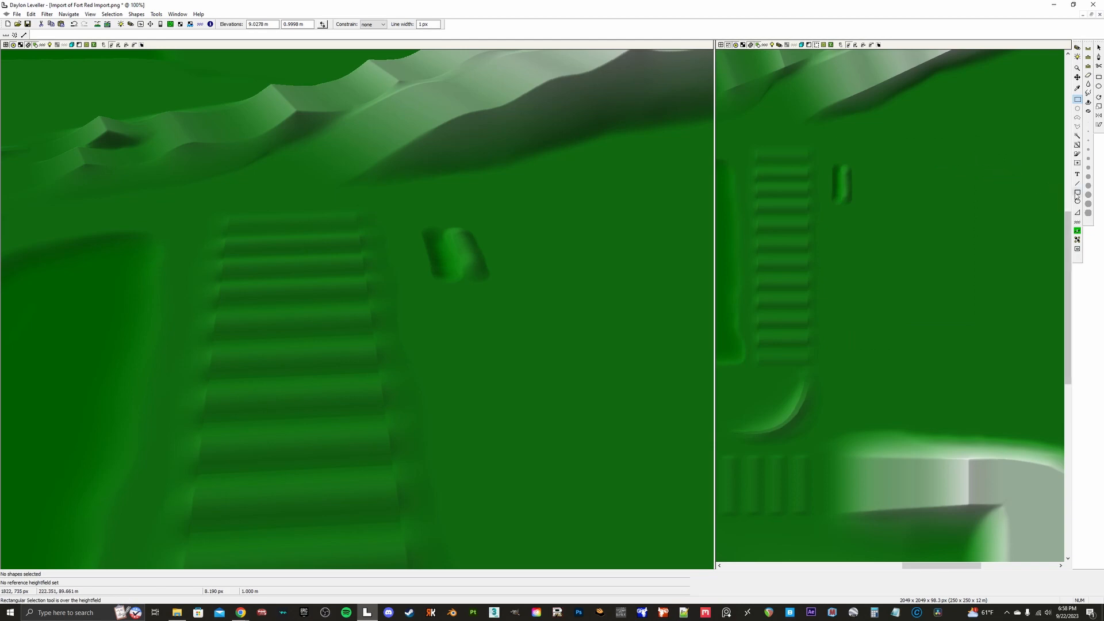
Step: Brush-select the column of ridges with a 75 px brush, then trace a four-cornered polygon selection around it
{"action": "left_click", "coordinate": [1078, 154]}
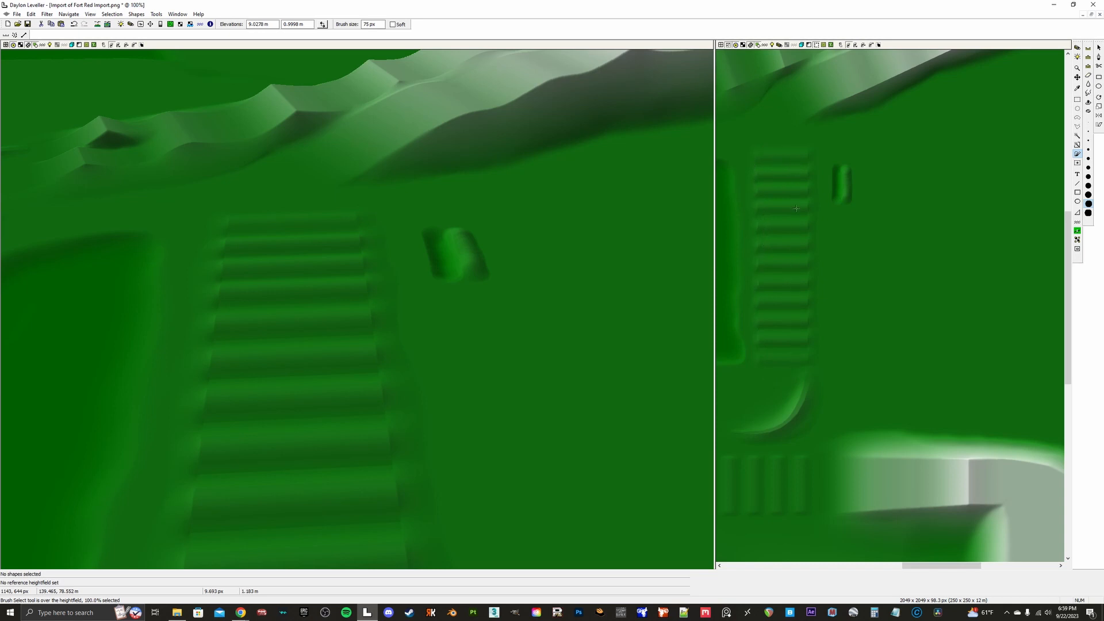
{"action": "left_click", "coordinate": [1078, 126]}
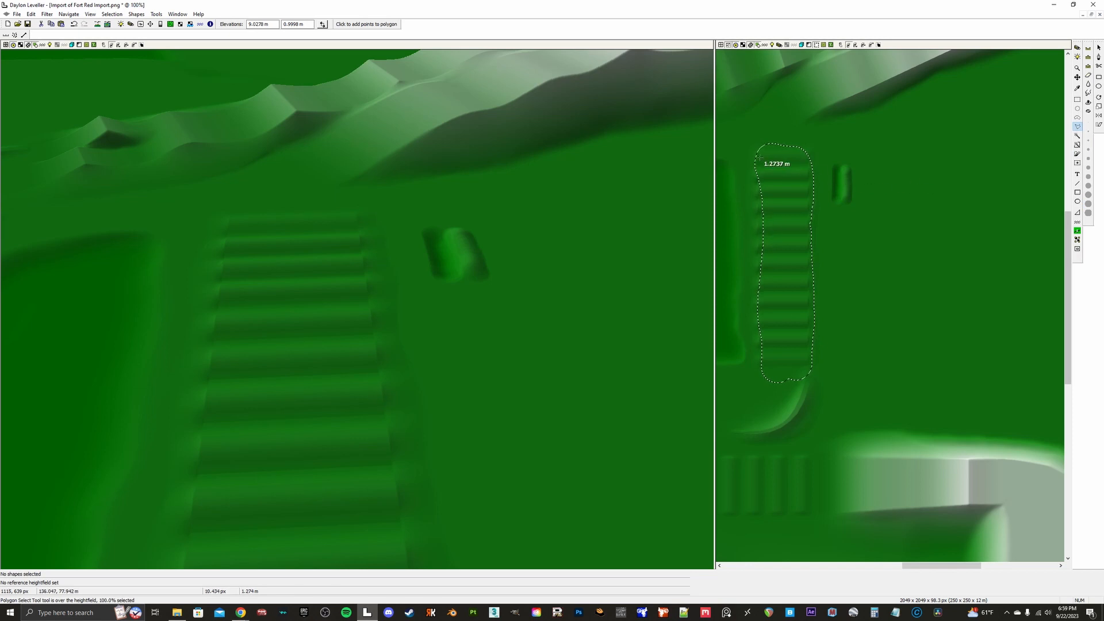
{"action": "left_click", "coordinate": [760, 378]}
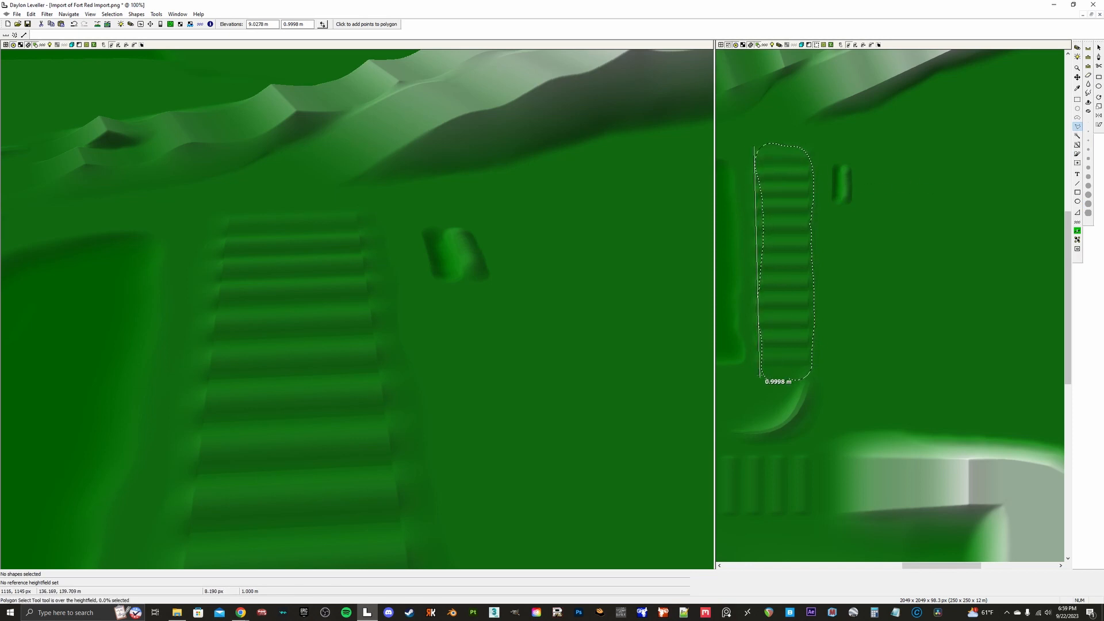
{"action": "left_click", "coordinate": [815, 378]}
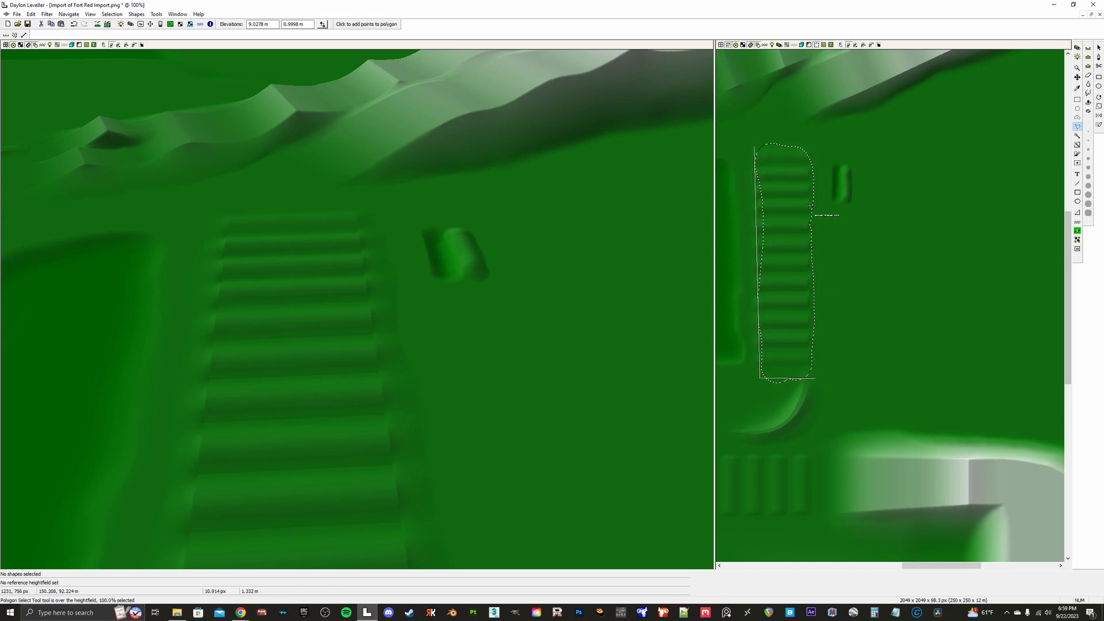
{"action": "left_click", "coordinate": [813, 145]}
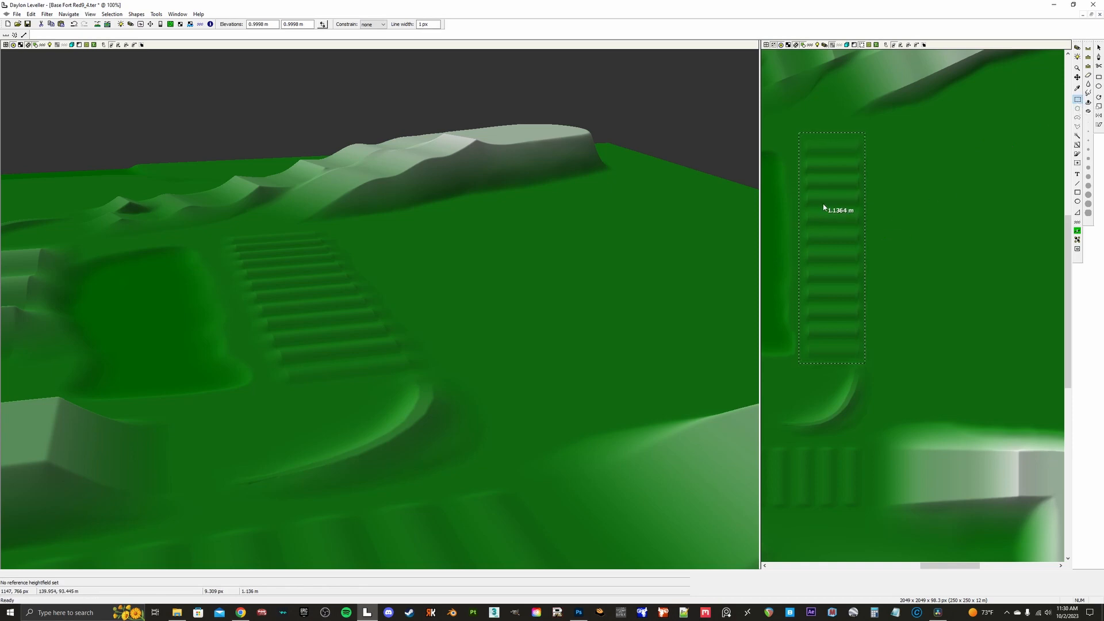
Step: Place a floating copy of the selected ridges on the flat ground beside the original and defloat it with Replace
{"action": "left_click_drag", "start_coordinate": [826, 197], "coordinate": [909, 200]}
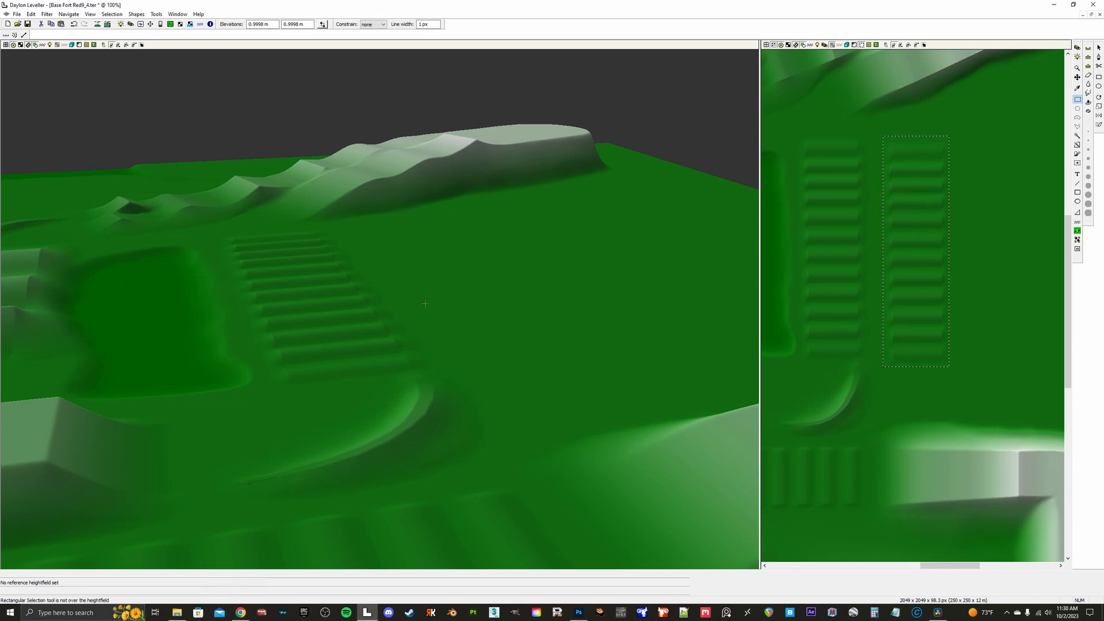
{"action": "right_click", "coordinate": [923, 238]}
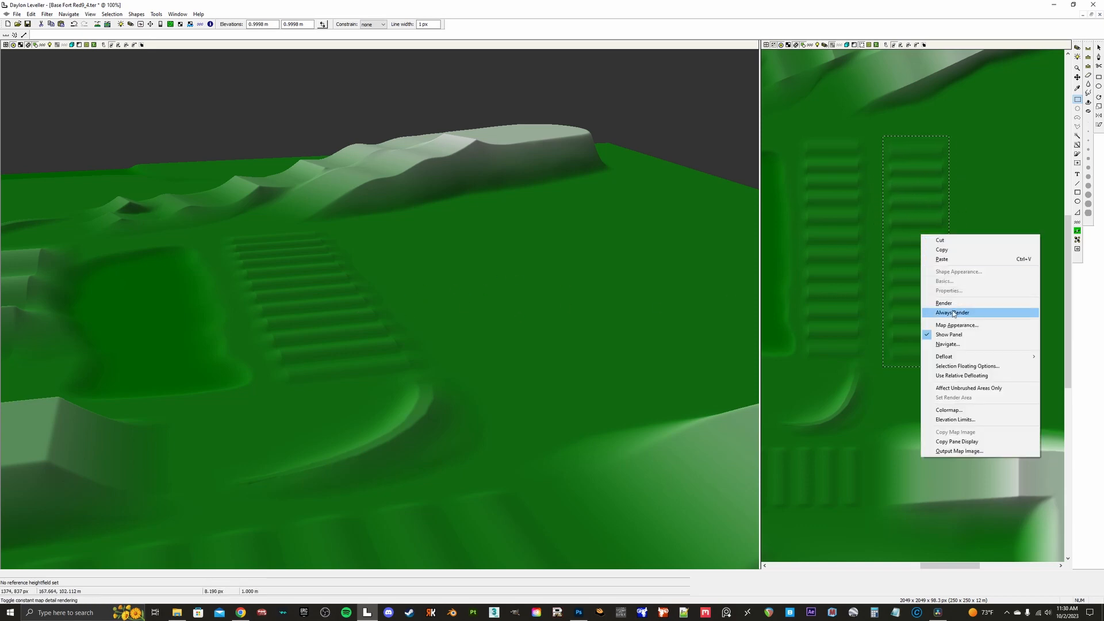
{"action": "mouse_move", "coordinate": [979, 359]}
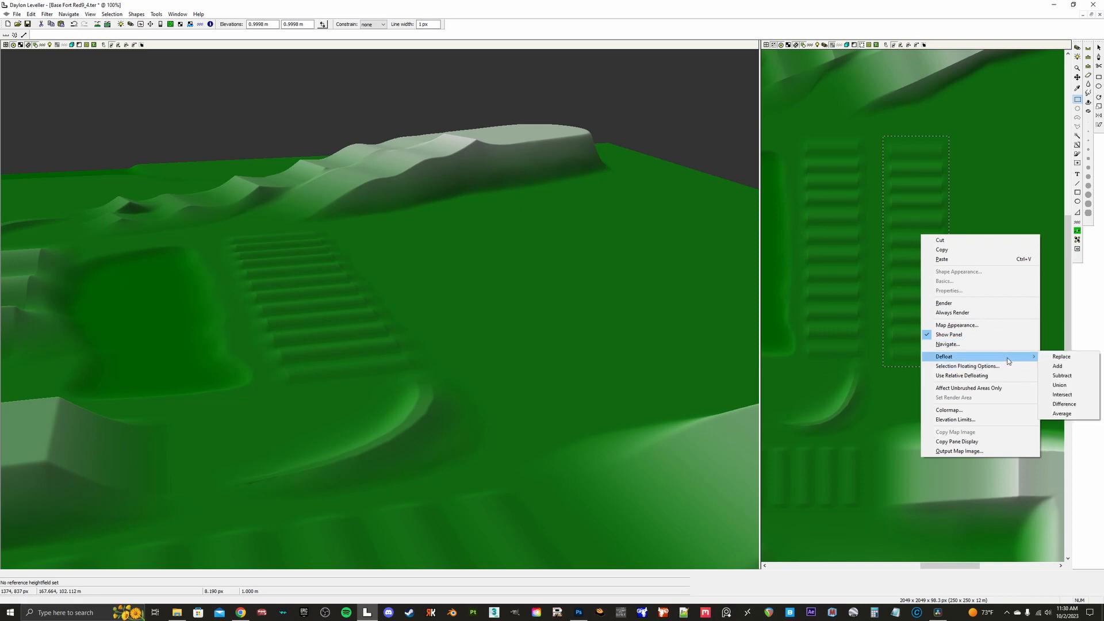
{"action": "left_click", "coordinate": [1072, 361]}
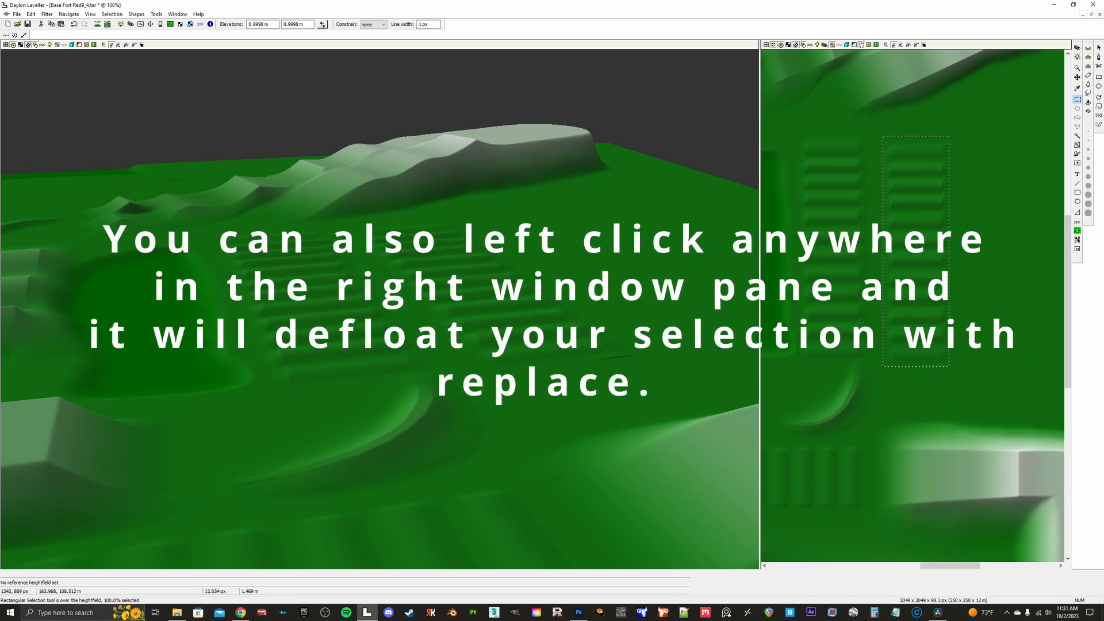
Step: Set the selection floating options to flatten the originally selected area to the Flatten tool's elevation
{"action": "scroll", "coordinate": [464, 264], "scroll_direction": "up", "scroll_amount": 2}
{"action": "middle_click_drag", "start_coordinate": [463, 264], "coordinate": [303, 275]}
{"action": "scroll", "coordinate": [429, 276], "scroll_direction": "up", "scroll_amount": 1}
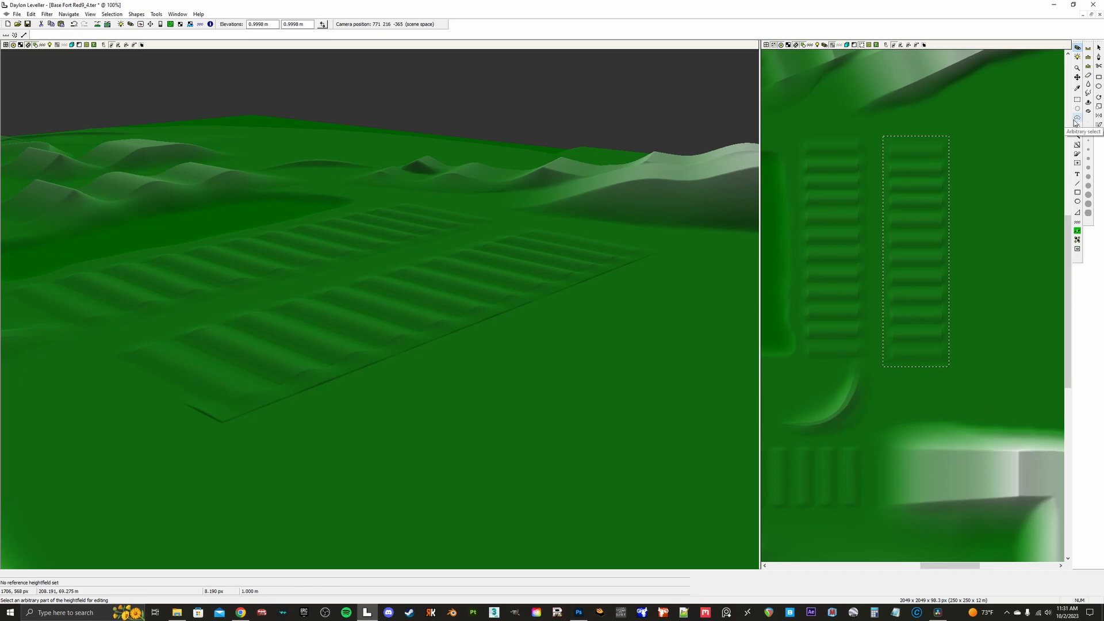
{"action": "left_click", "coordinate": [1077, 100]}
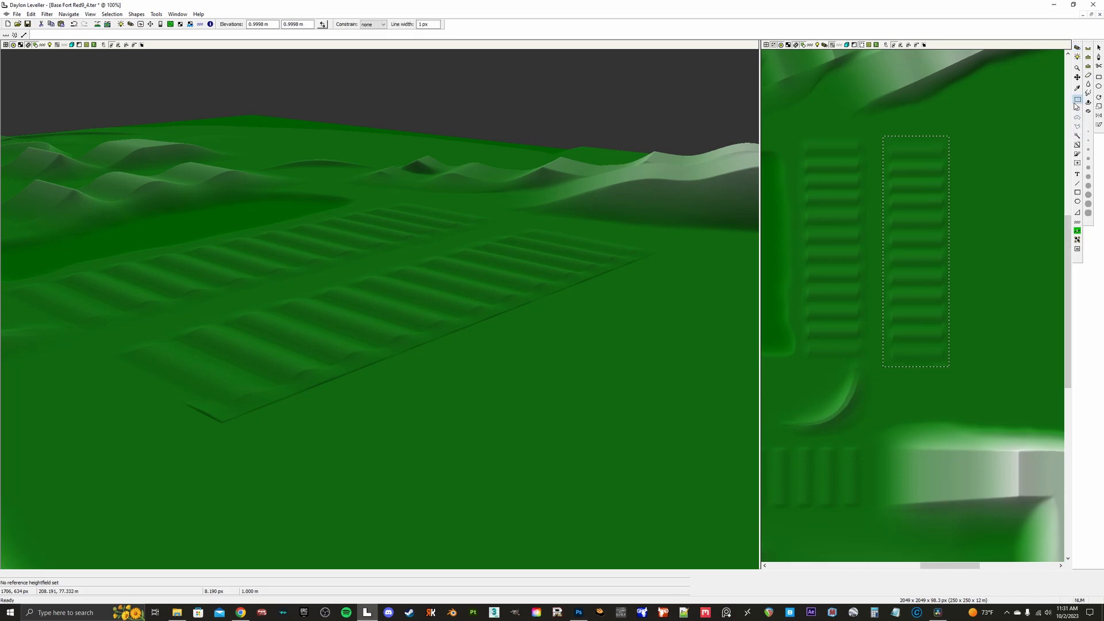
{"action": "right_click", "coordinate": [919, 259]}
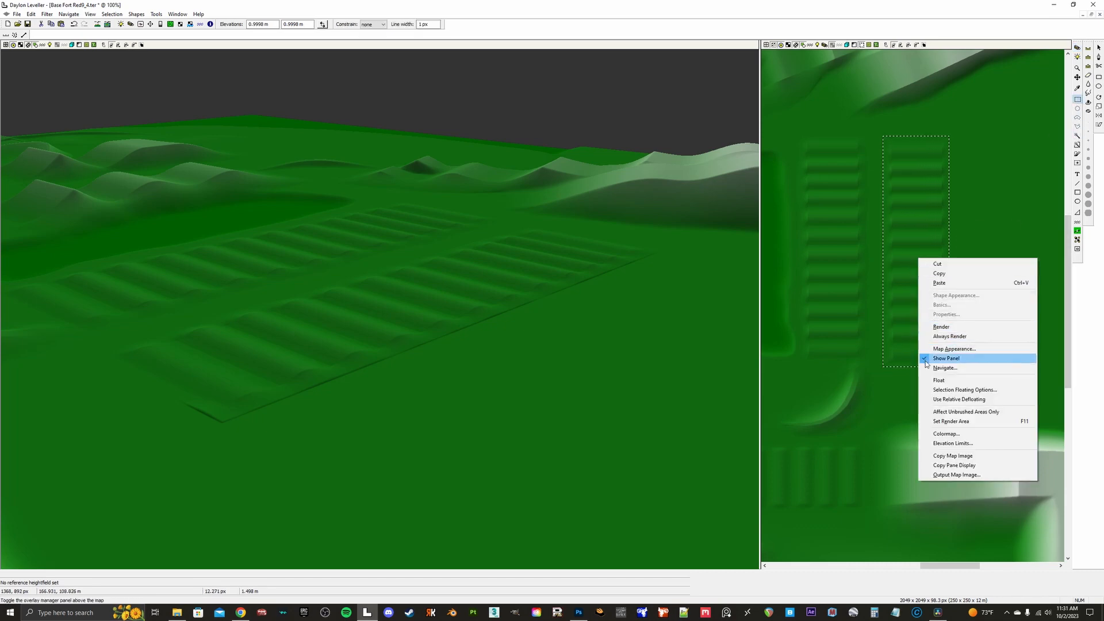
{"action": "left_click", "coordinate": [958, 389]}
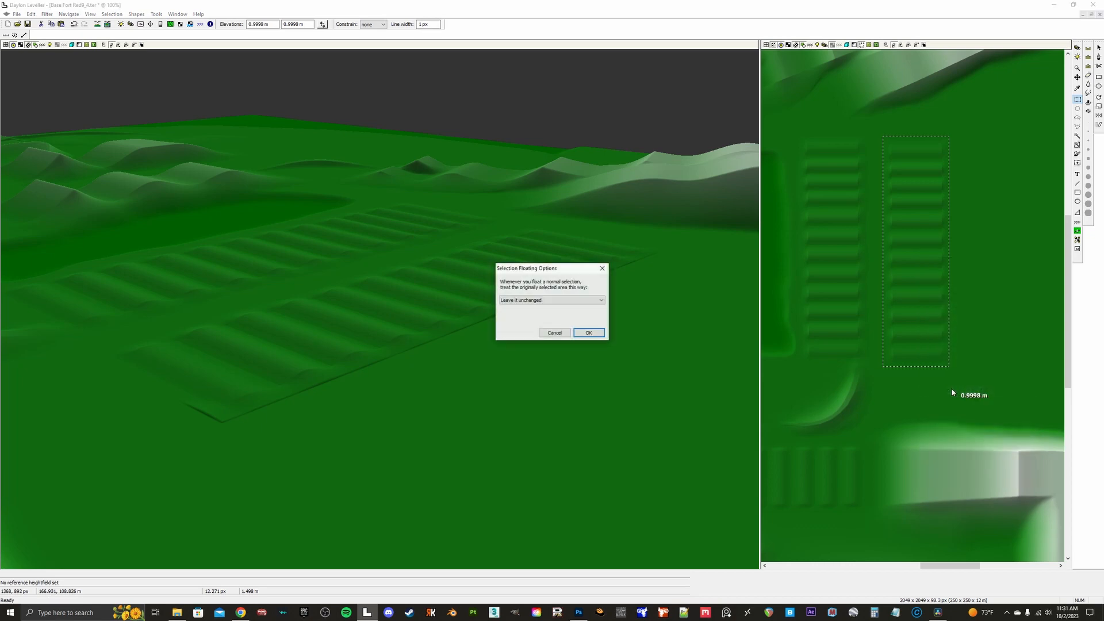
{"action": "left_click", "coordinate": [534, 301]}
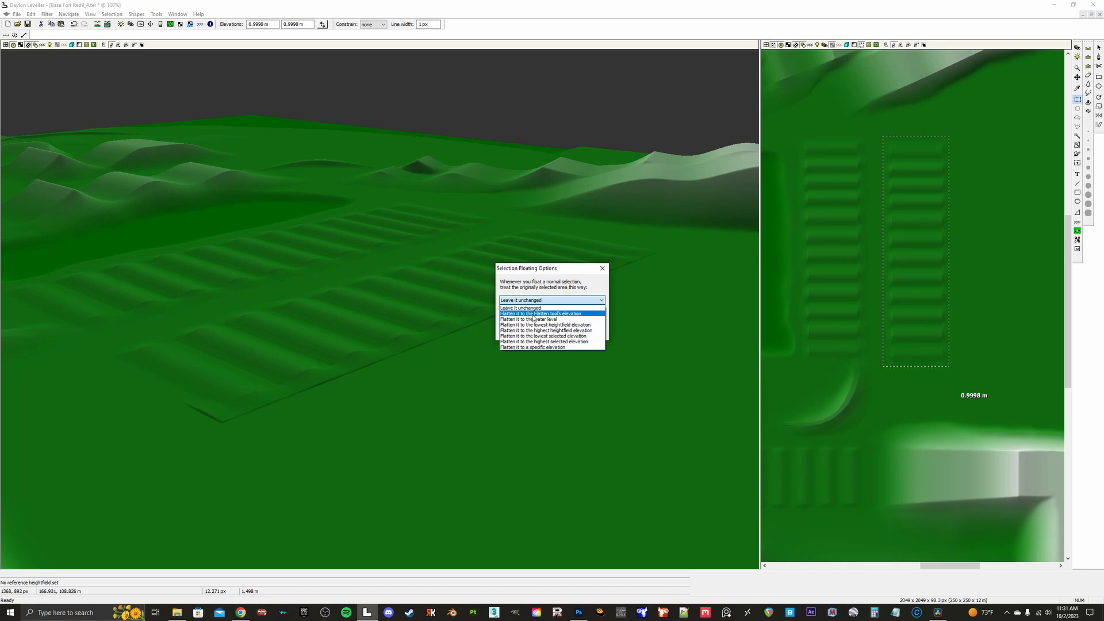
{"action": "left_click", "coordinate": [533, 314]}
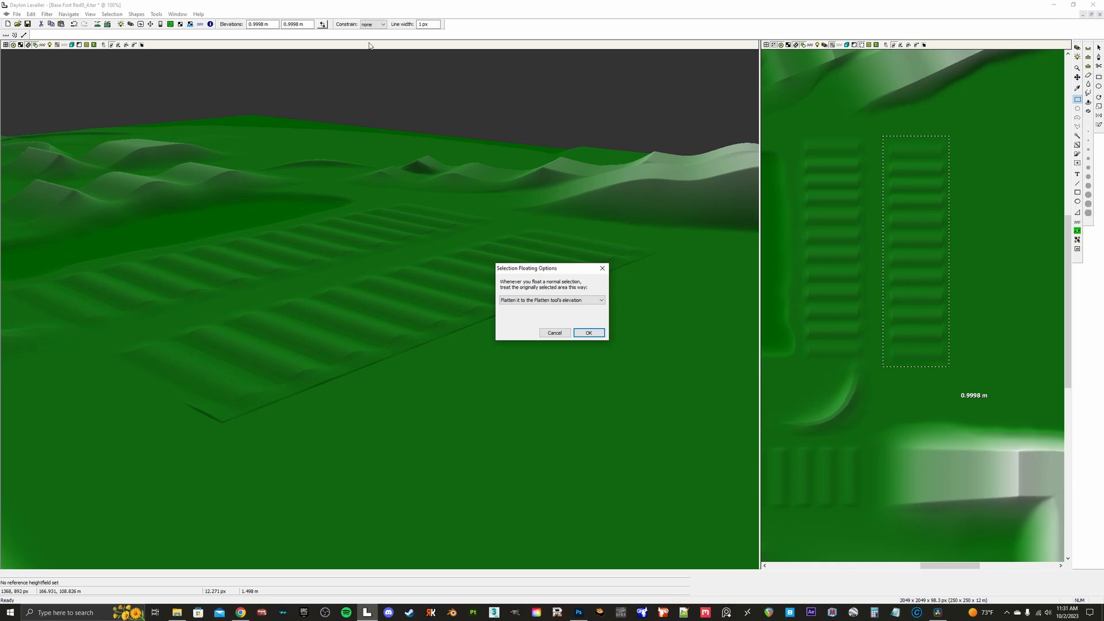
{"action": "left_click", "coordinate": [590, 334]}
Step: Float the selected ridge copy off its place, reposition it slightly farther from the original ridges, and defloat it with Replace
{"action": "left_click_drag", "start_coordinate": [922, 240], "coordinate": [1001, 213]}
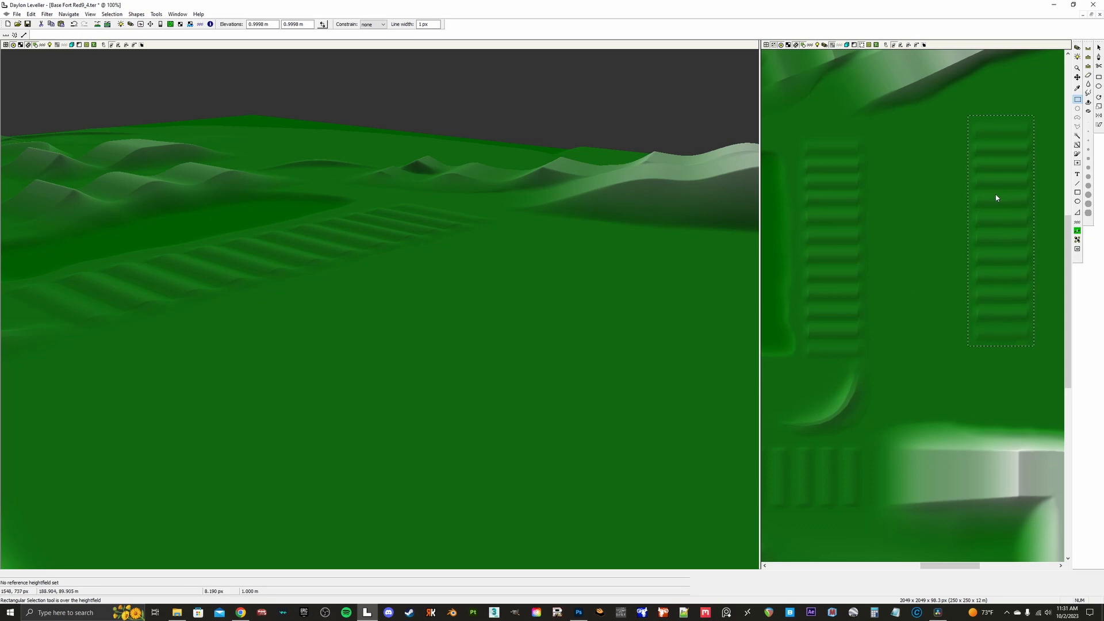
{"action": "left_click_drag", "start_coordinate": [997, 198], "coordinate": [909, 213]}
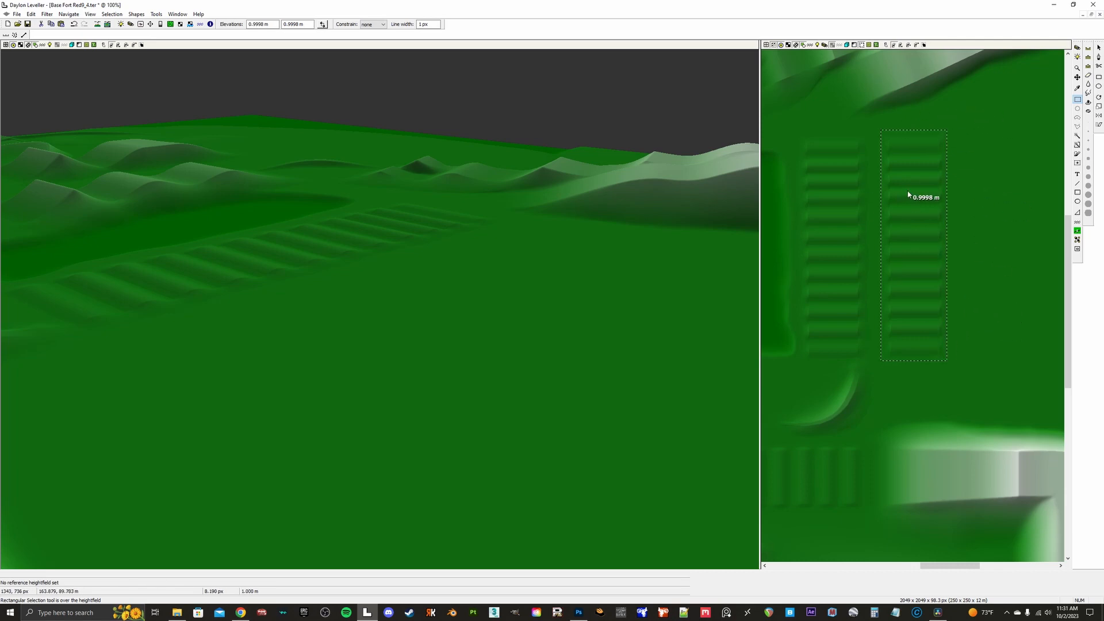
{"action": "mouse_move", "coordinate": [917, 197]}
{"action": "left_mouse_down"}
{"action": "mouse_move", "coordinate": [943, 180]}
{"action": "mouse_move", "coordinate": [939, 195]}
{"action": "mouse_move", "coordinate": [909, 197]}
{"action": "mouse_move", "coordinate": [894, 244]}
{"action": "mouse_move", "coordinate": [926, 190]}
{"action": "left_mouse_up"}
{"action": "right_click", "coordinate": [926, 186]}
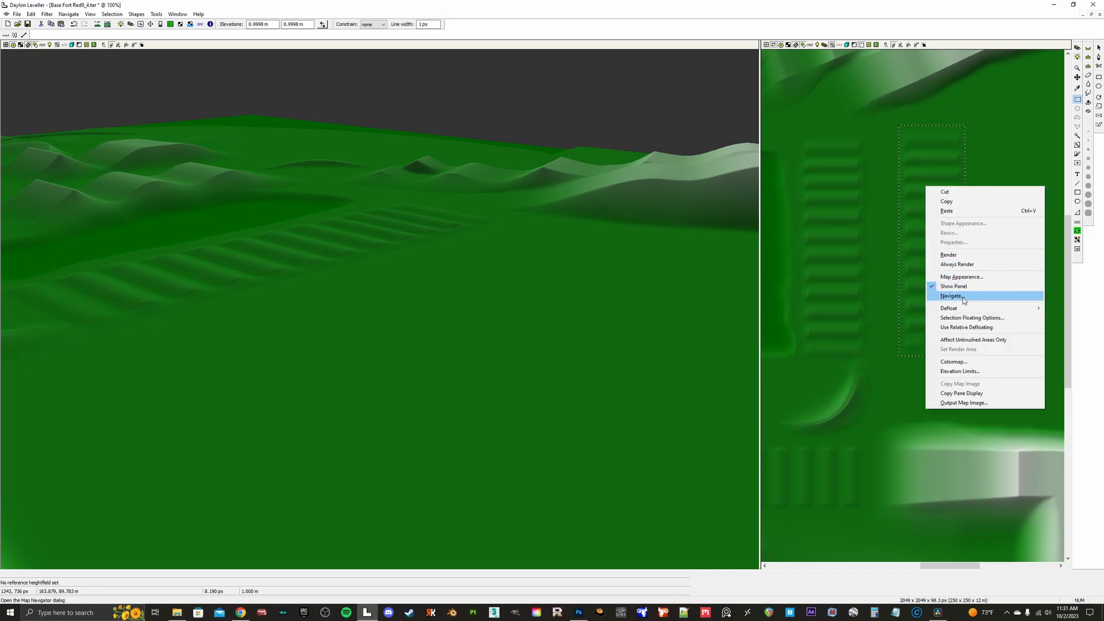
{"action": "left_click", "coordinate": [911, 313]}
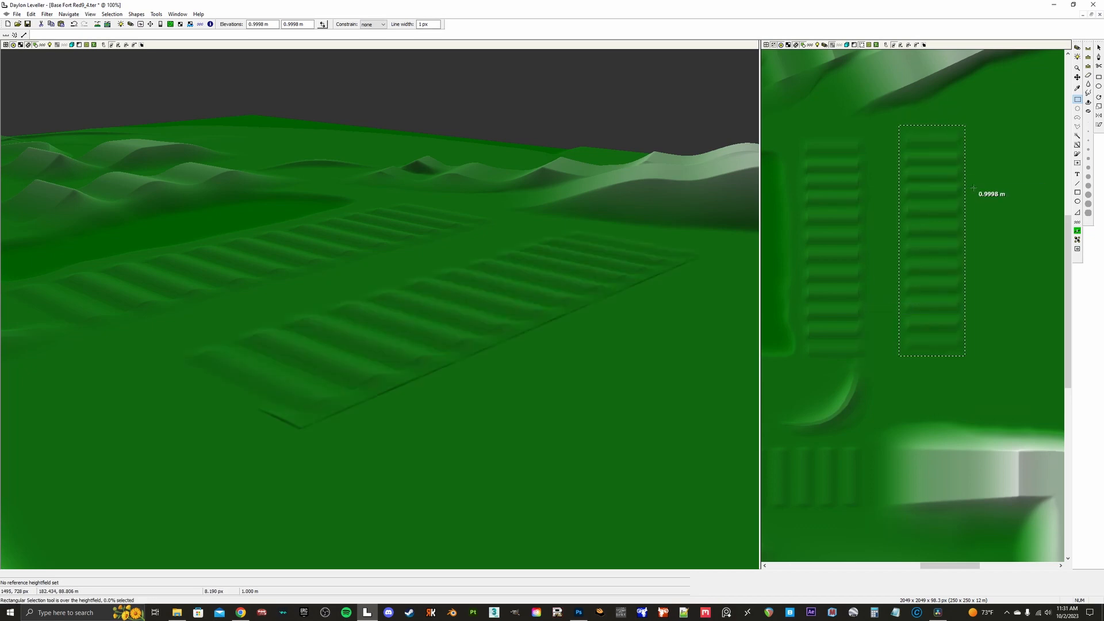
Step: Set the selection floating options to leave the originally selected area unchanged
{"action": "right_click", "coordinate": [937, 168]}
{"action": "left_click", "coordinate": [967, 298]}
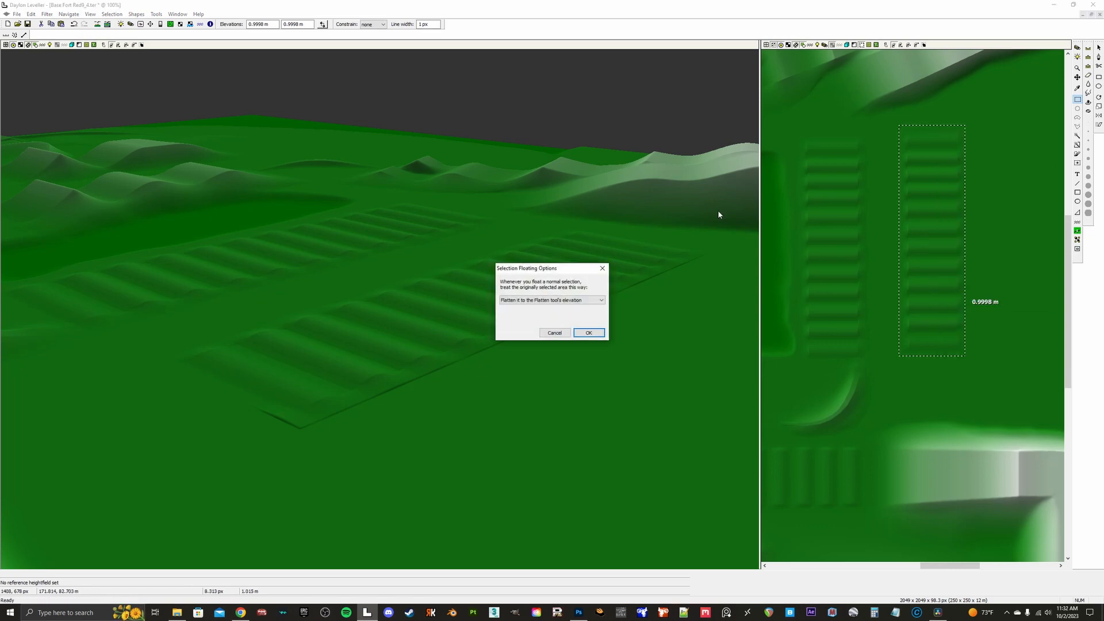
{"action": "left_click", "coordinate": [546, 300]}
{"action": "left_click", "coordinate": [542, 308]}
{"action": "left_click", "coordinate": [590, 333]}
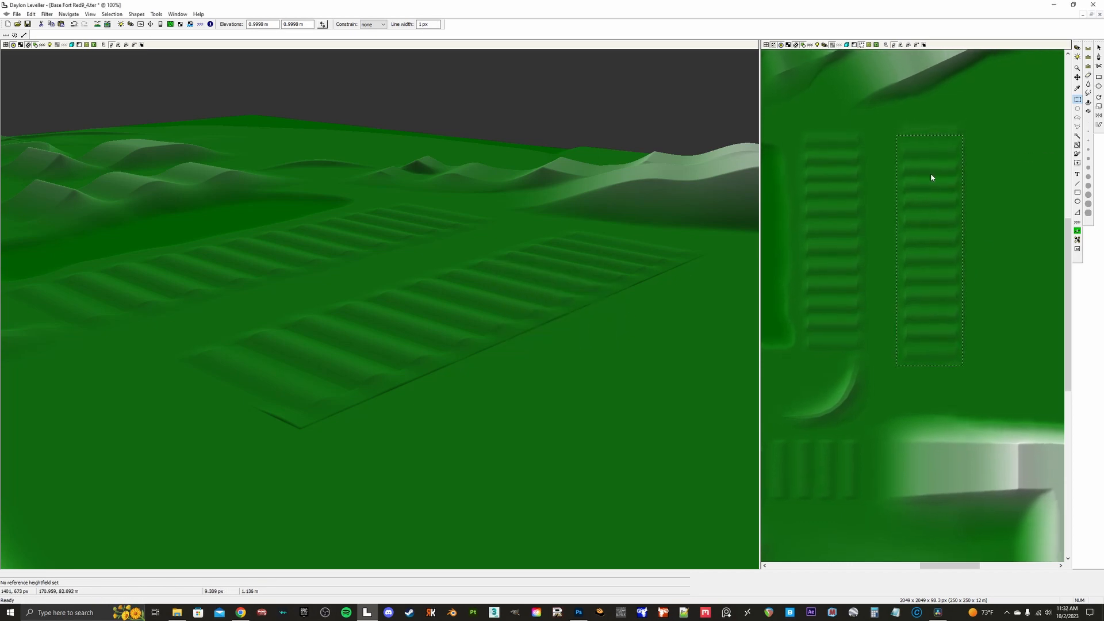
Step: Float the selected ridges, place the copy slightly offset over the same spot, and defloat it with Add
{"action": "mouse_move", "coordinate": [931, 173]}
{"action": "left_mouse_down"}
{"action": "mouse_move", "coordinate": [960, 192]}
{"action": "mouse_move", "coordinate": [937, 171]}
{"action": "left_mouse_up"}
{"action": "right_click", "coordinate": [936, 183]}
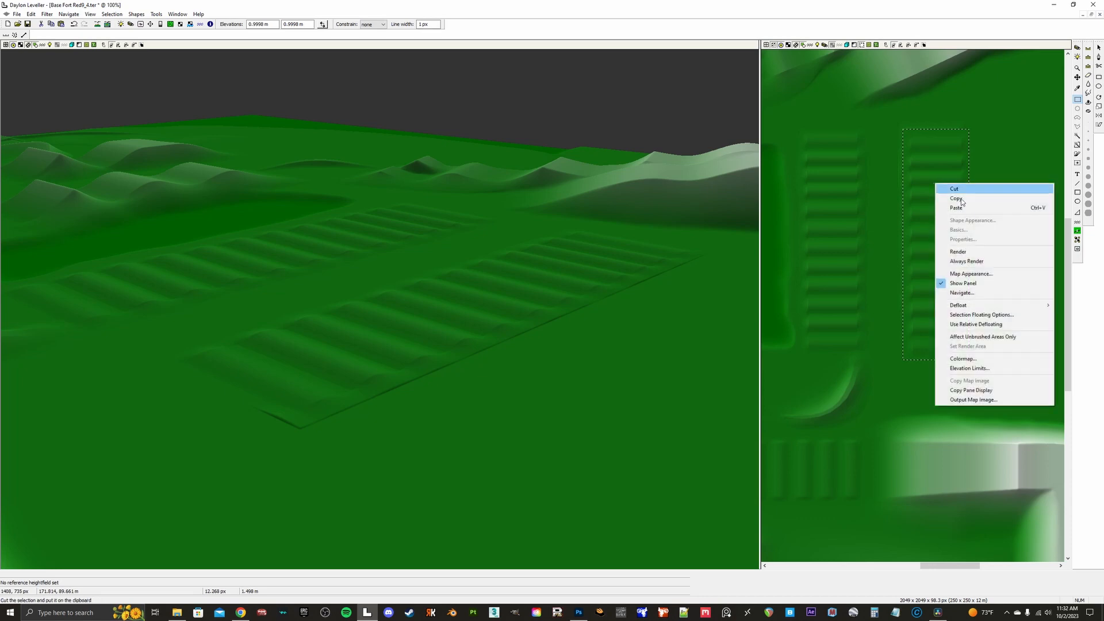
{"action": "mouse_move", "coordinate": [980, 306]}
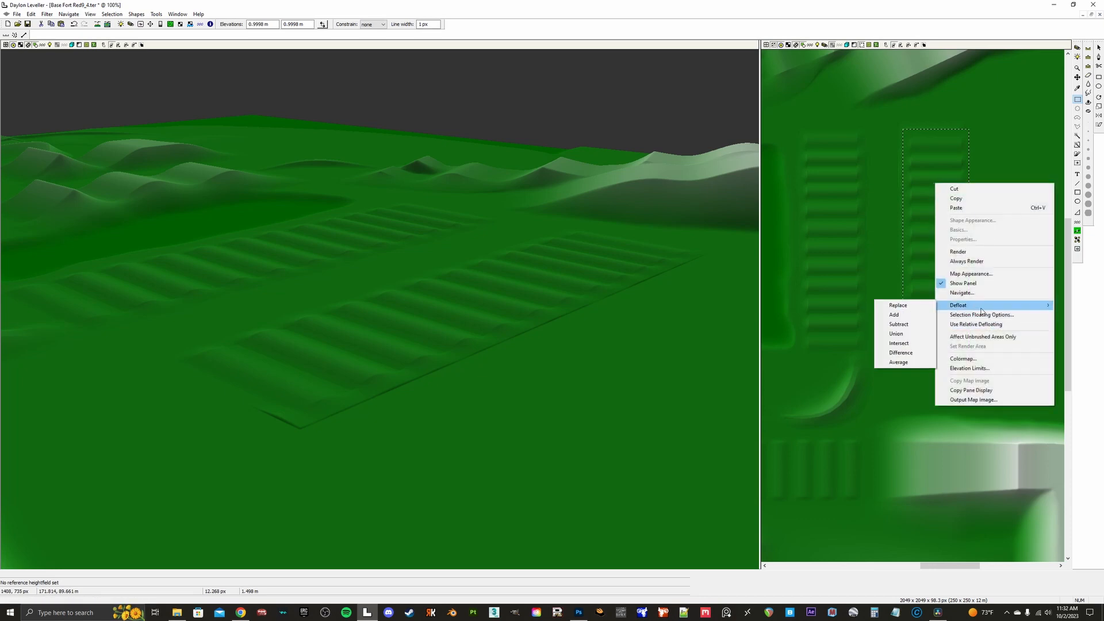
{"action": "left_click", "coordinate": [905, 316]}
{"action": "scroll", "coordinate": [293, 359], "scroll_direction": "up", "scroll_amount": 3}
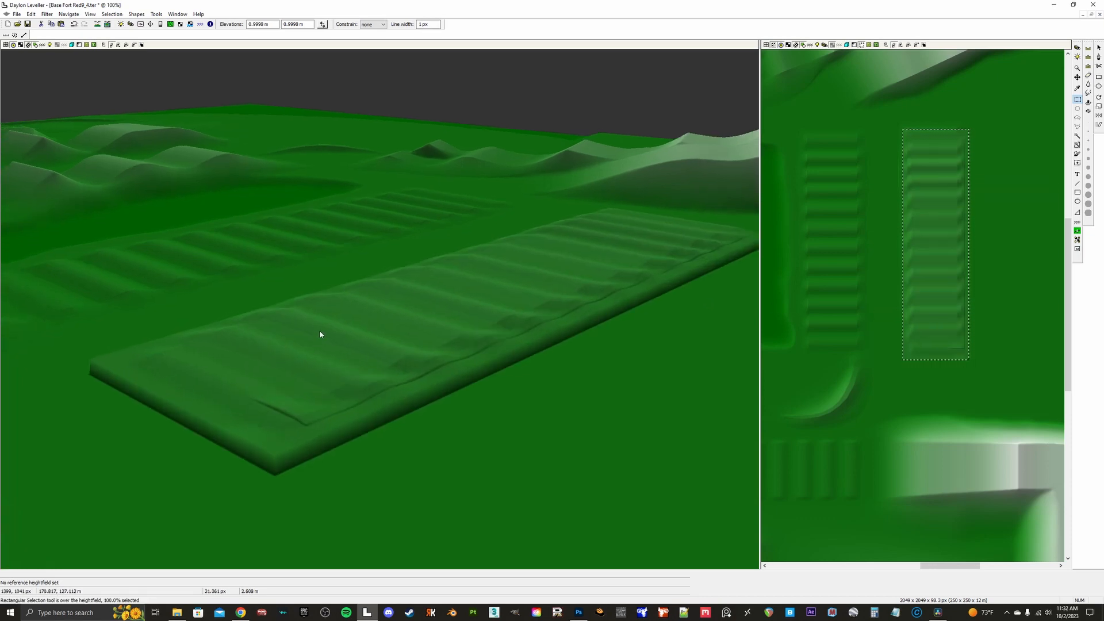
{"action": "key", "text": "c"}
{"action": "left_click_drag", "start_coordinate": [329, 313], "coordinate": [397, 249]}
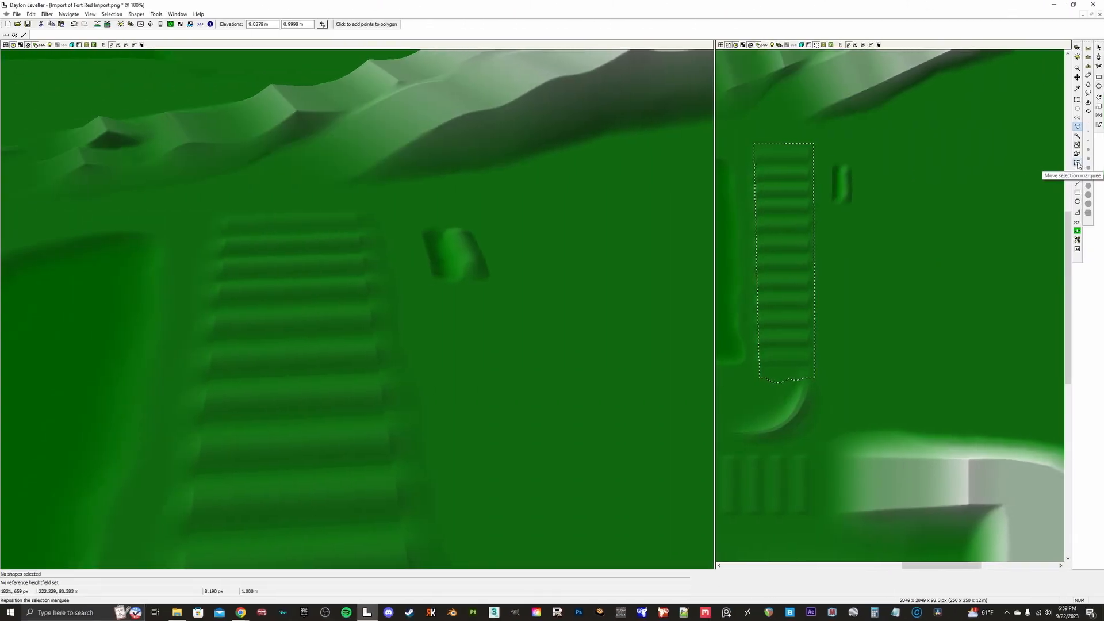
Step: Move only the selection marquee from the ridges onto the flat ground beside them
{"action": "left_click", "coordinate": [1078, 166]}
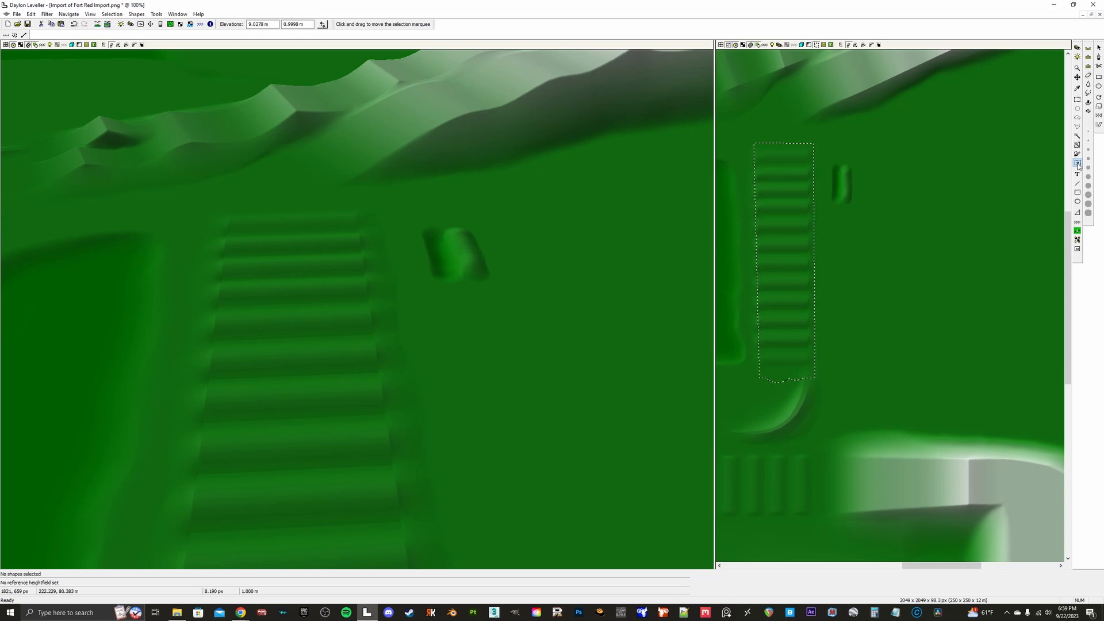
{"action": "left_click_drag", "start_coordinate": [805, 226], "coordinate": [909, 216]}
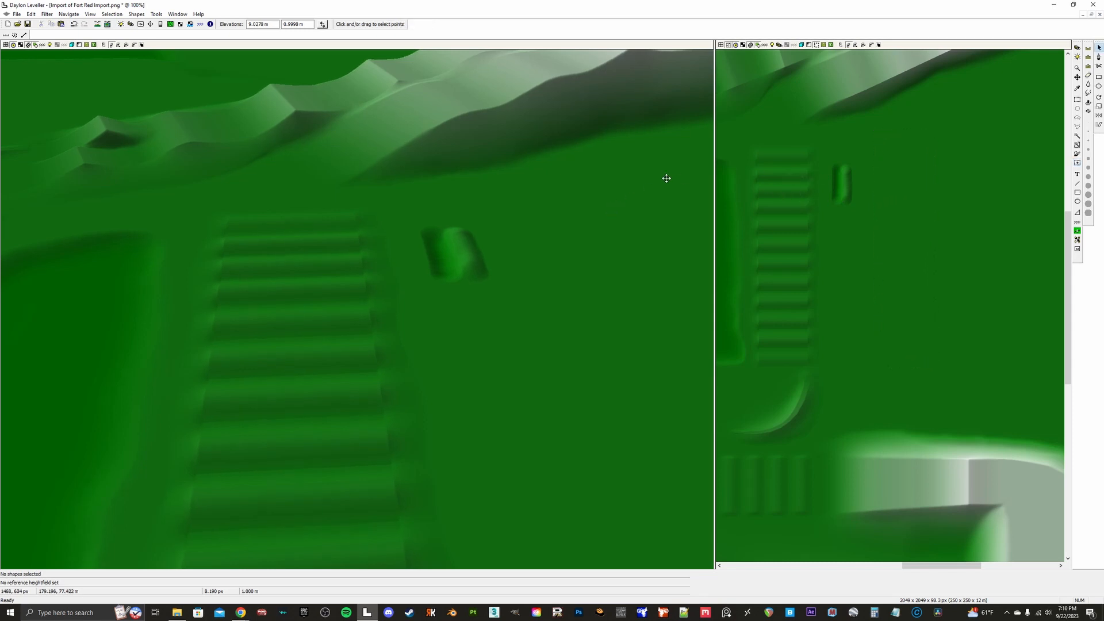
Step: Activate the Texture Auto-select tool and bring the blank Untitled-2 heightfield up maximized
{"action": "left_click", "coordinate": [1077, 146]}
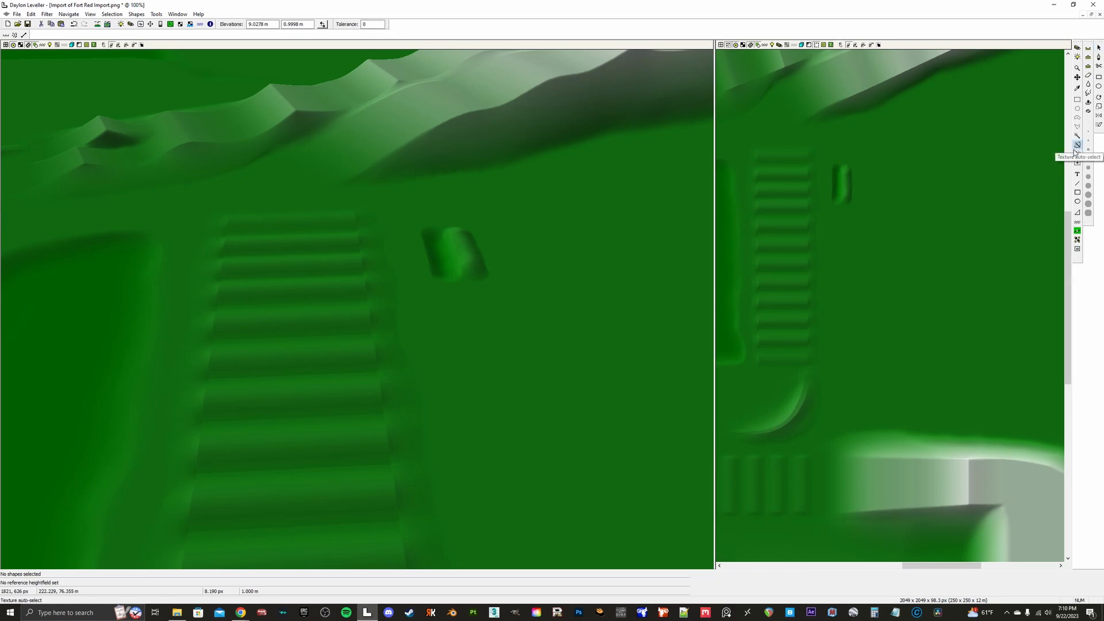
{"action": "left_click", "coordinate": [1091, 15]}
{"action": "left_click", "coordinate": [566, 68]}
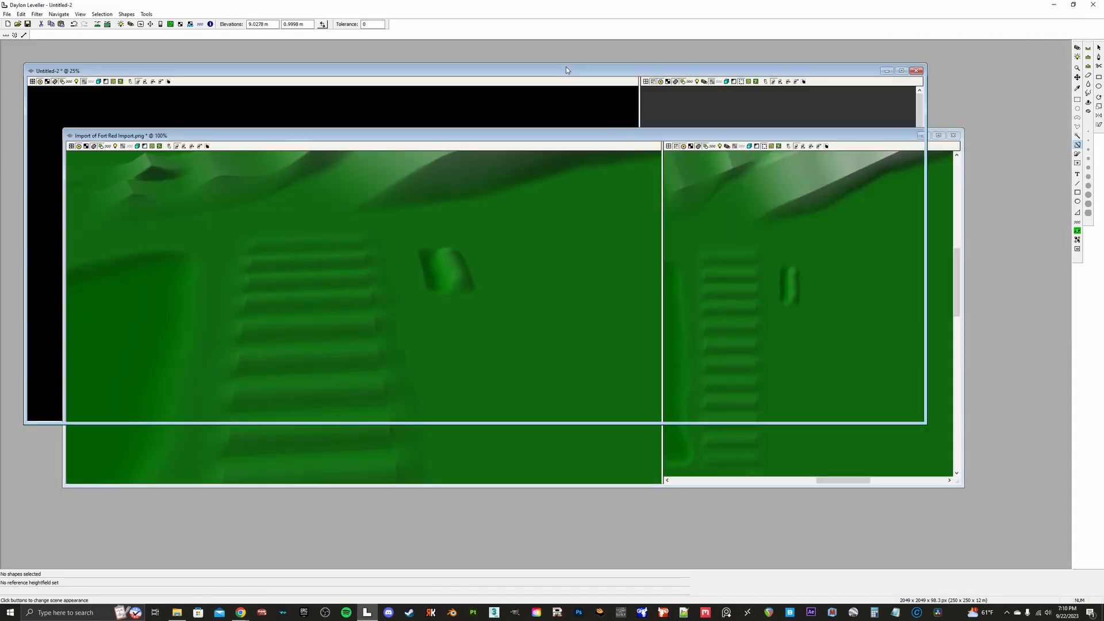
{"action": "left_click", "coordinate": [902, 70]}
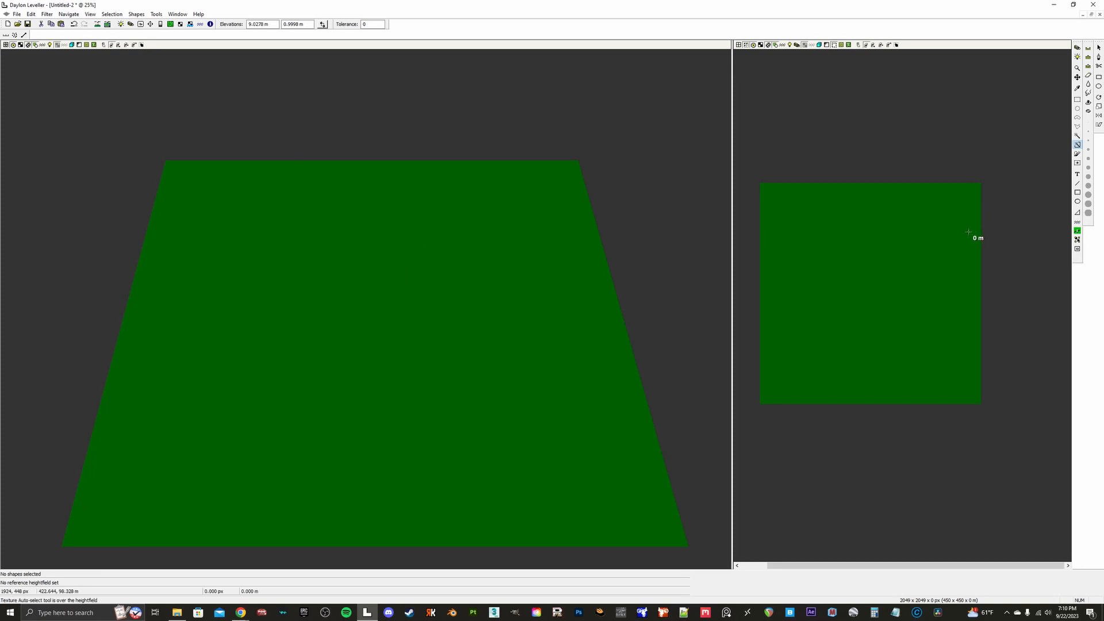
Step: Assign Track Path copy.png as the heightfield texture and drape it over the terrain in both the map and 3D views
{"action": "left_click", "coordinate": [180, 25]}
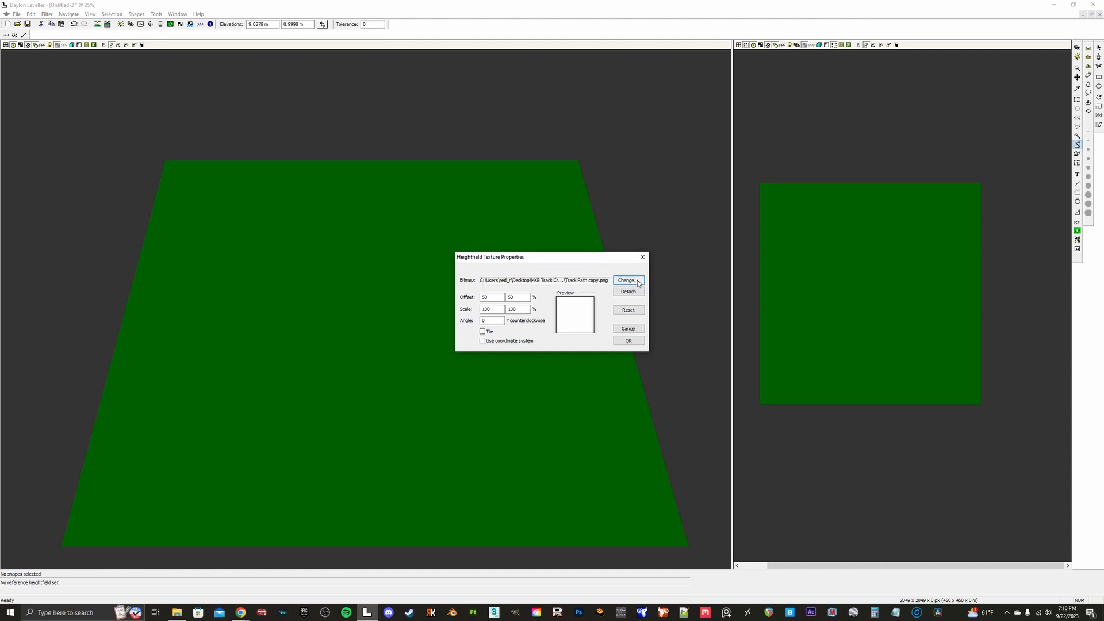
{"action": "left_click", "coordinate": [628, 280]}
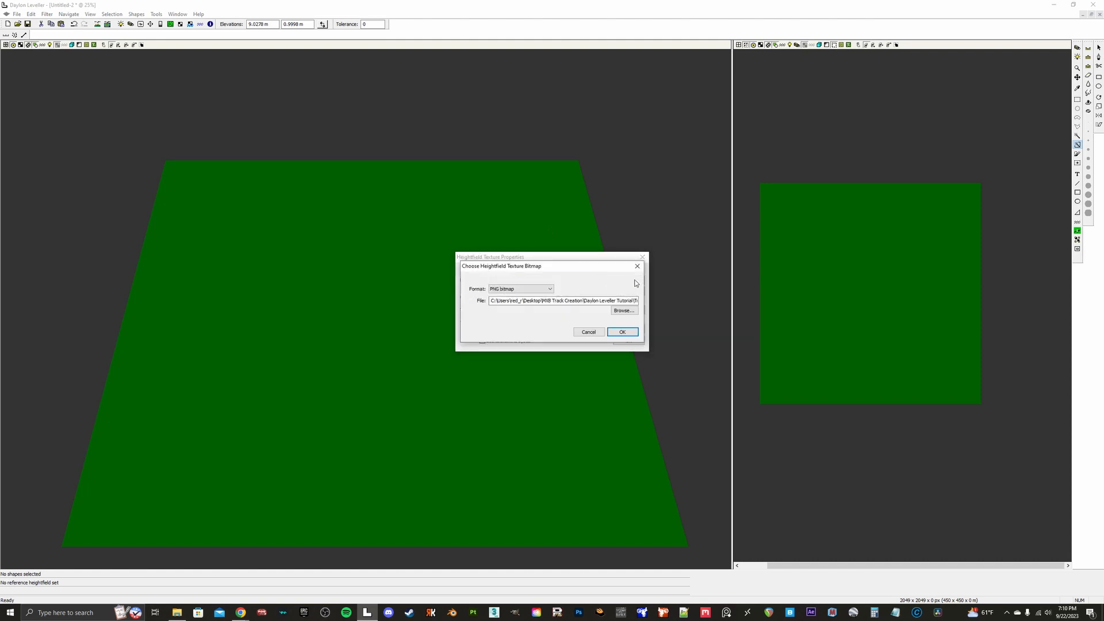
{"action": "left_click", "coordinate": [624, 310]}
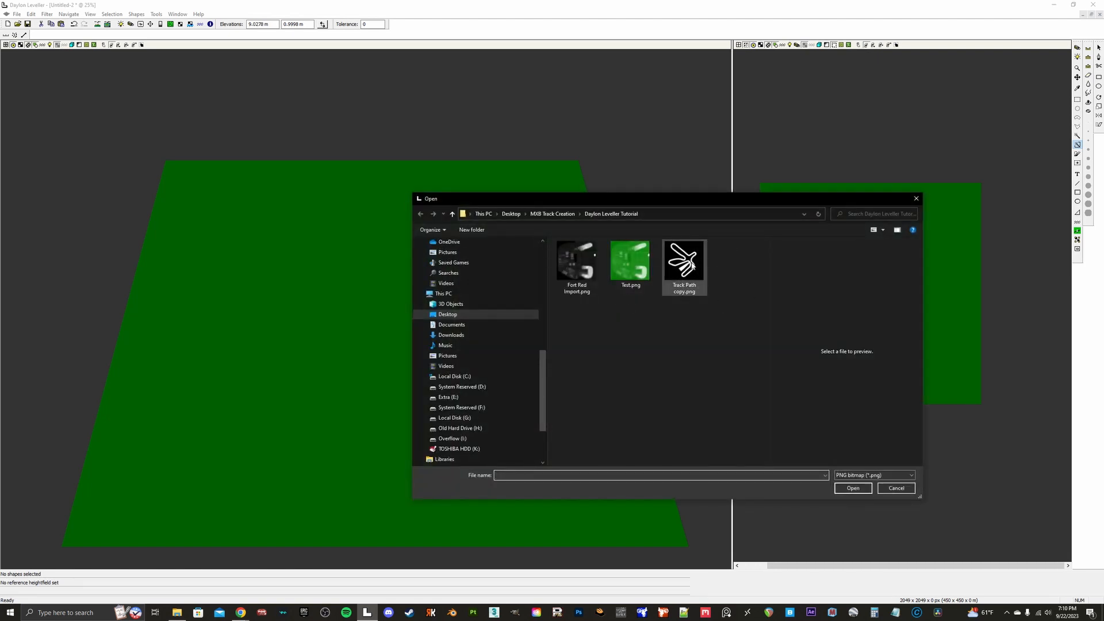
{"action": "left_click", "coordinate": [692, 265]}
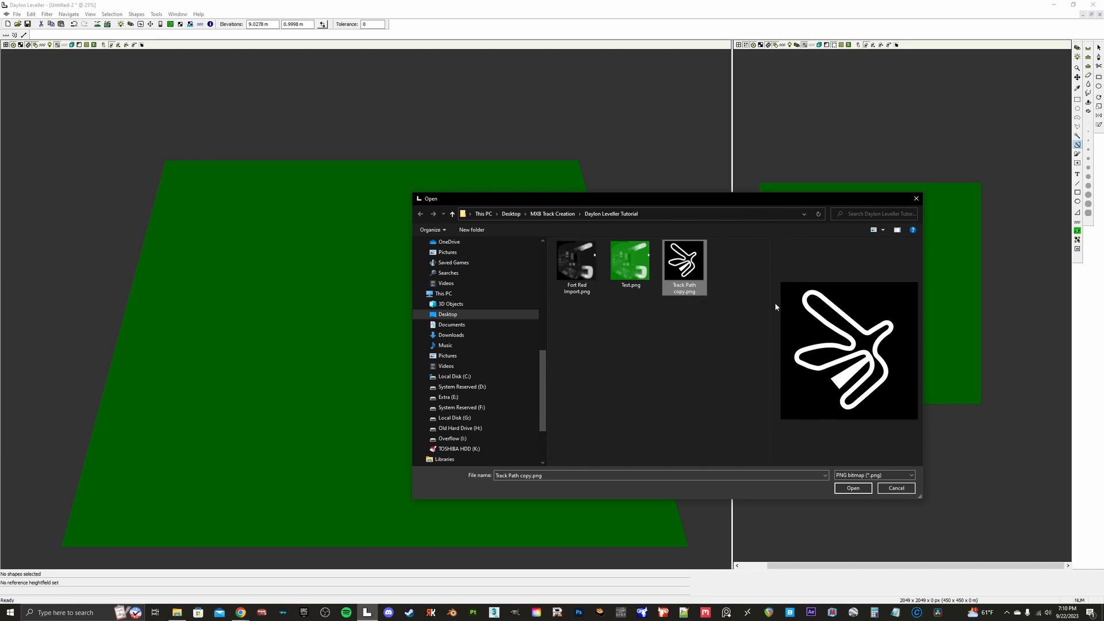
{"action": "left_click", "coordinate": [862, 491]}
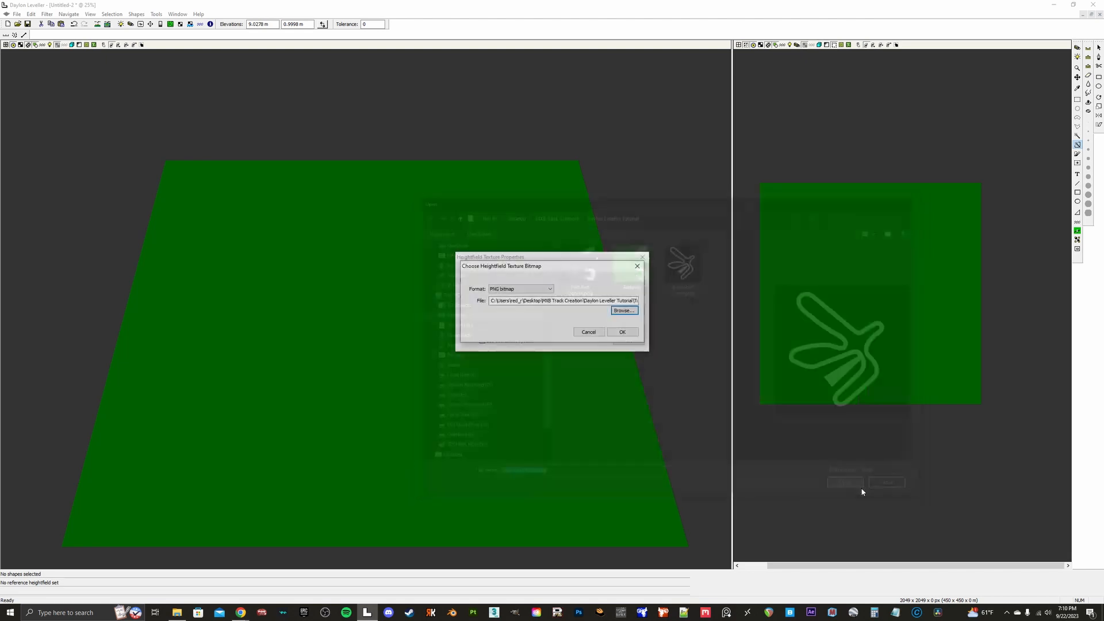
{"action": "left_click", "coordinate": [623, 334]}
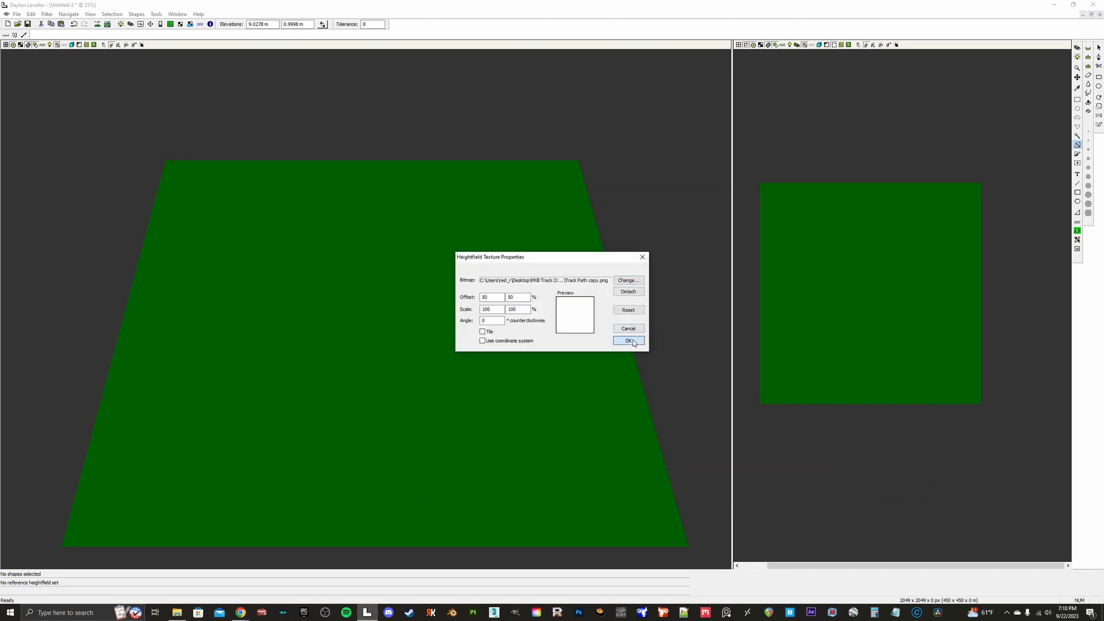
{"action": "left_click", "coordinate": [629, 341]}
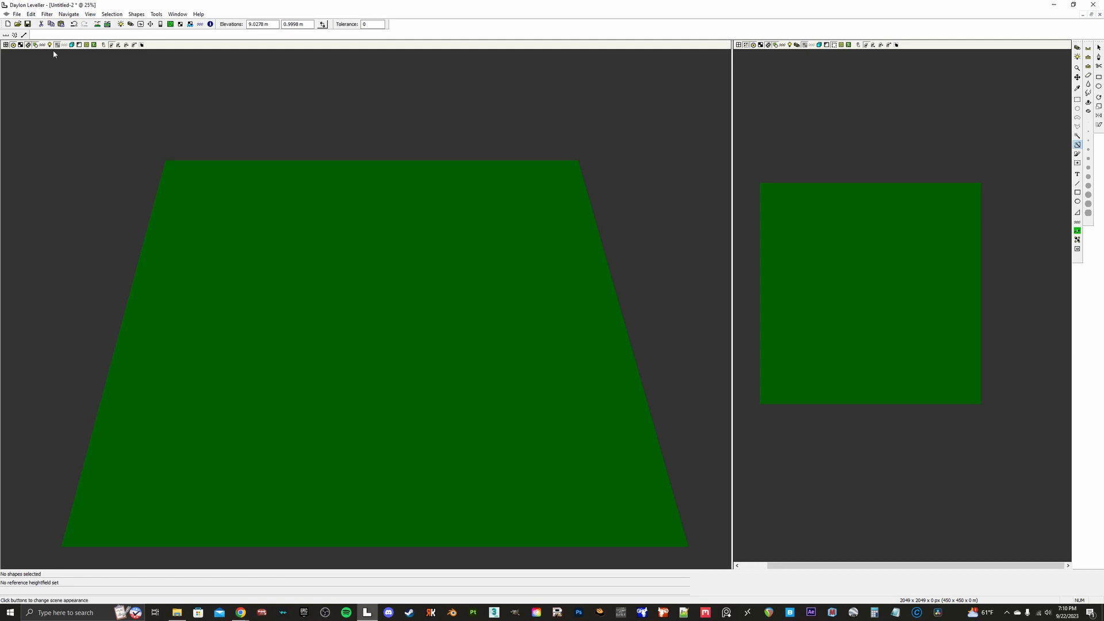
{"action": "left_click", "coordinate": [761, 45]}
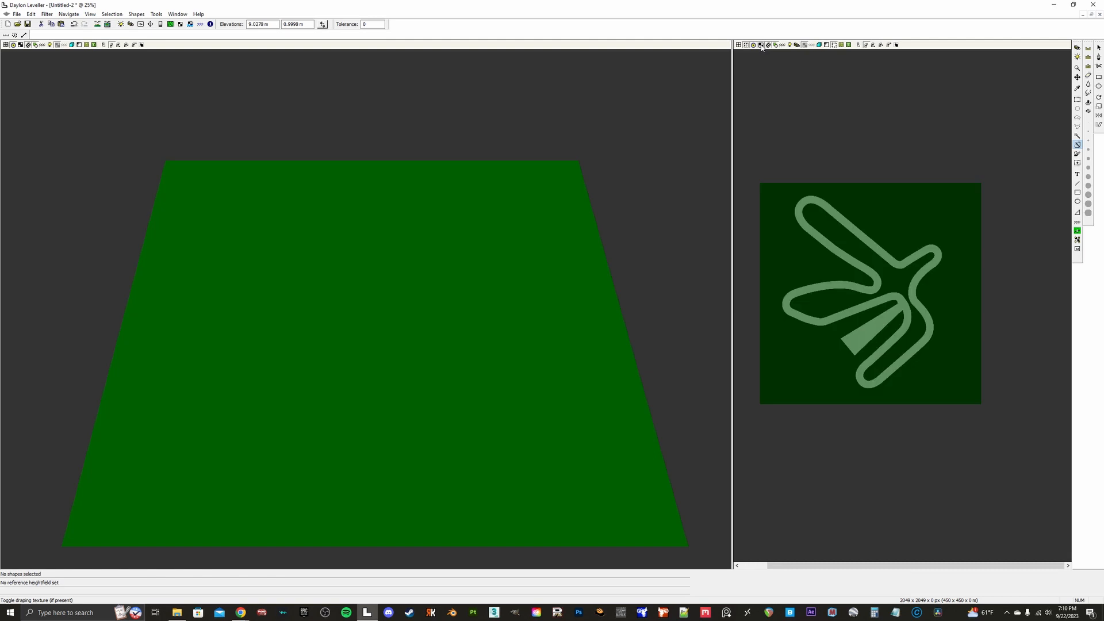
{"action": "left_click", "coordinate": [21, 45]}
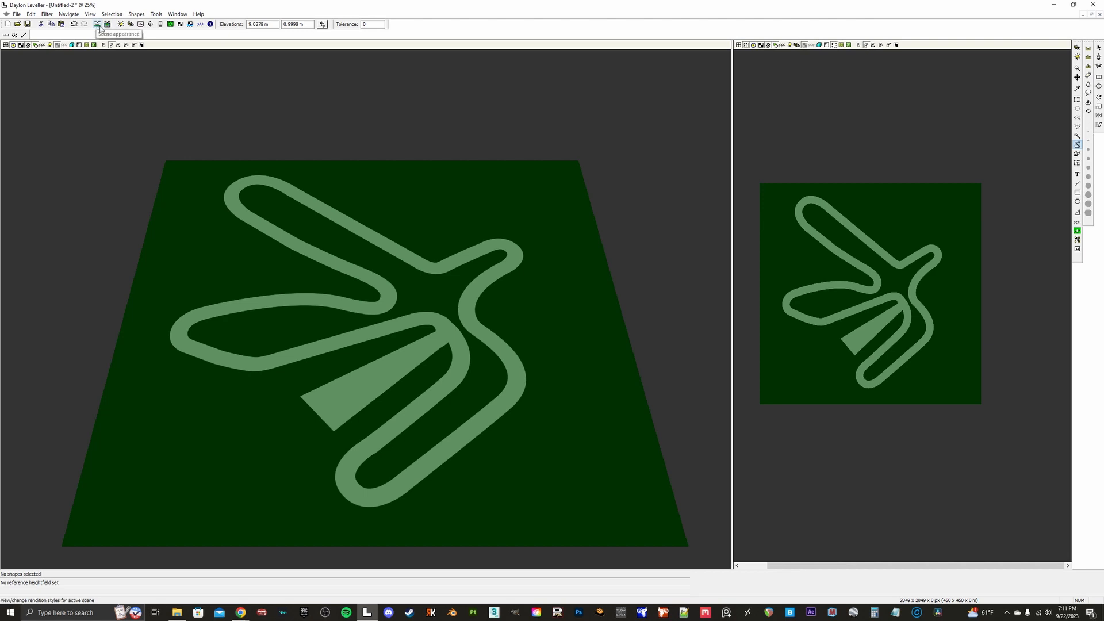
{"action": "left_click", "coordinate": [16, 14]}
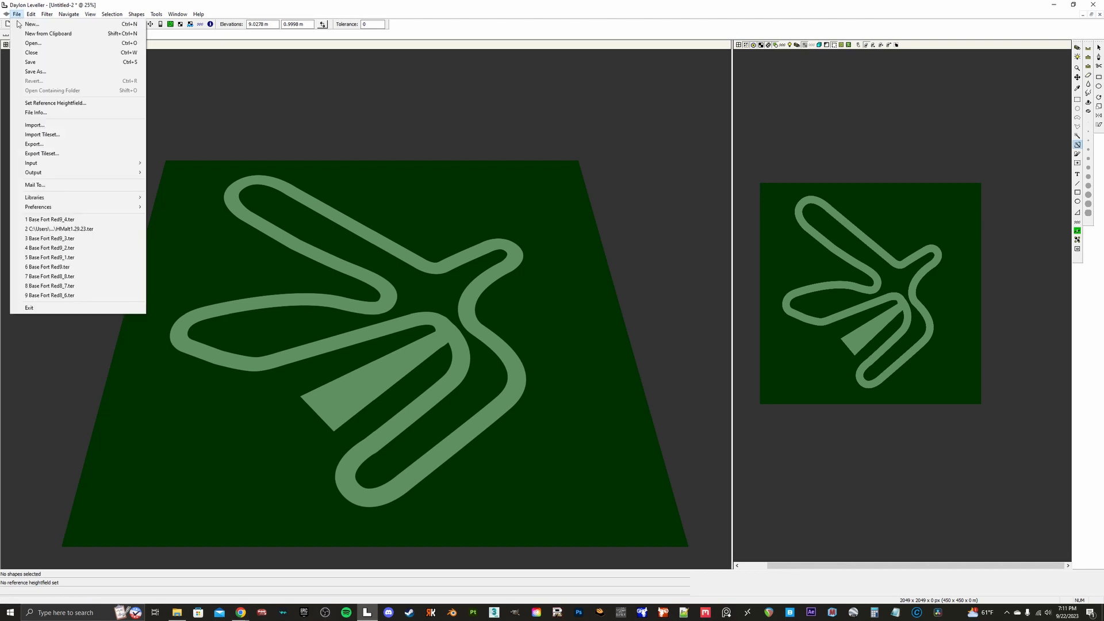
{"action": "mouse_move", "coordinate": [60, 200]}
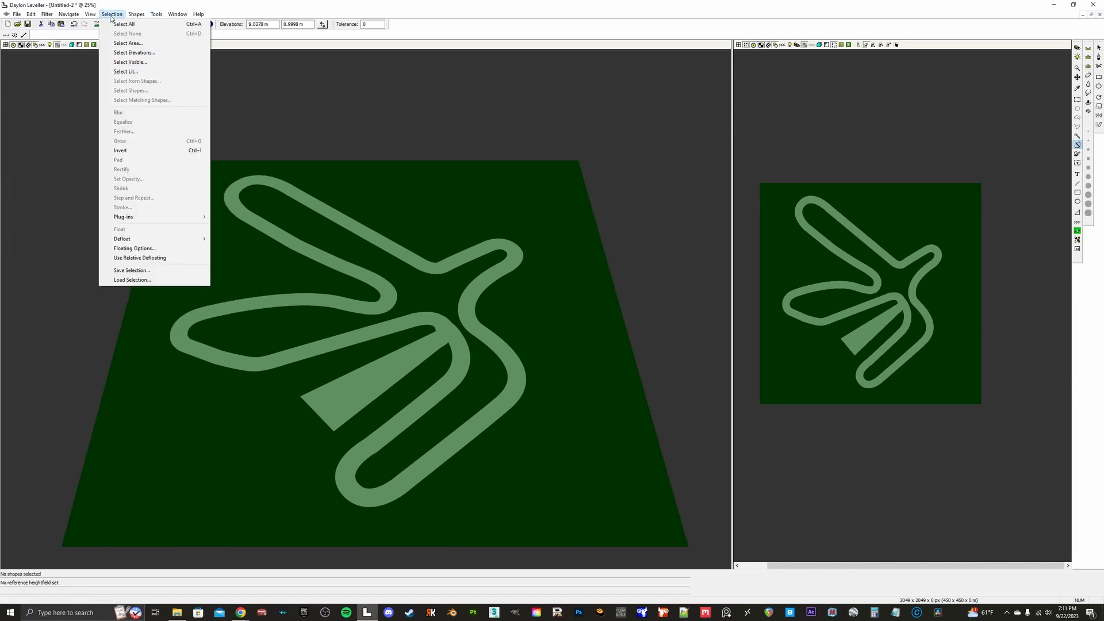
{"action": "double_click", "coordinate": [134, 5]}
{"action": "double_click", "coordinate": [198, 11]}
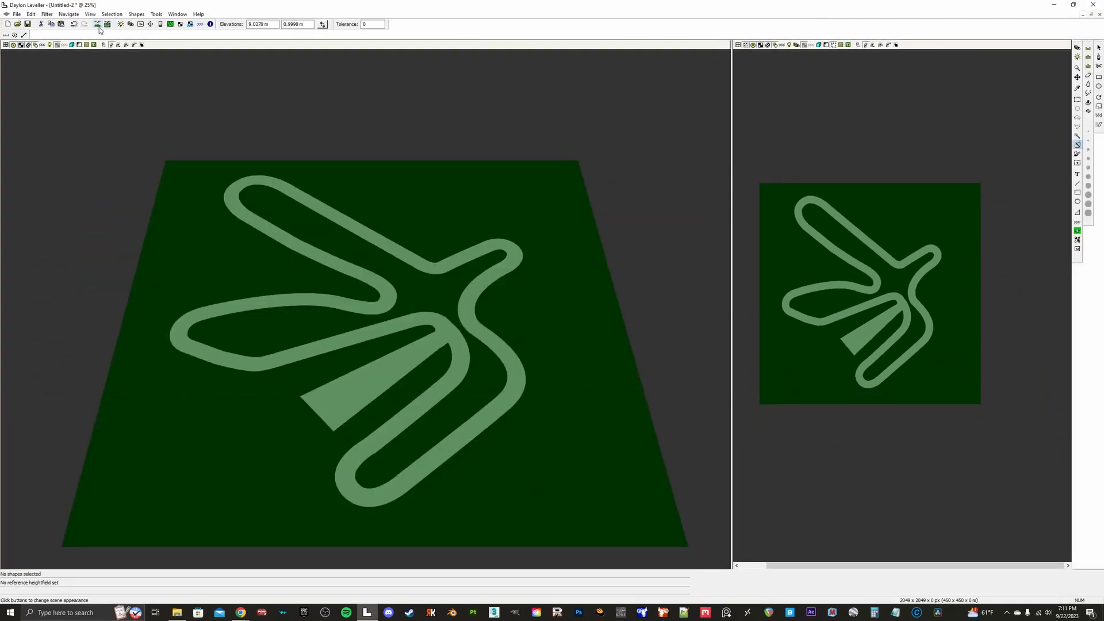
Step: Examine the draping texture and opacity overlay settings in Scene Appearance for the editing, navigating and normal modes
{"action": "left_click", "coordinate": [98, 25]}
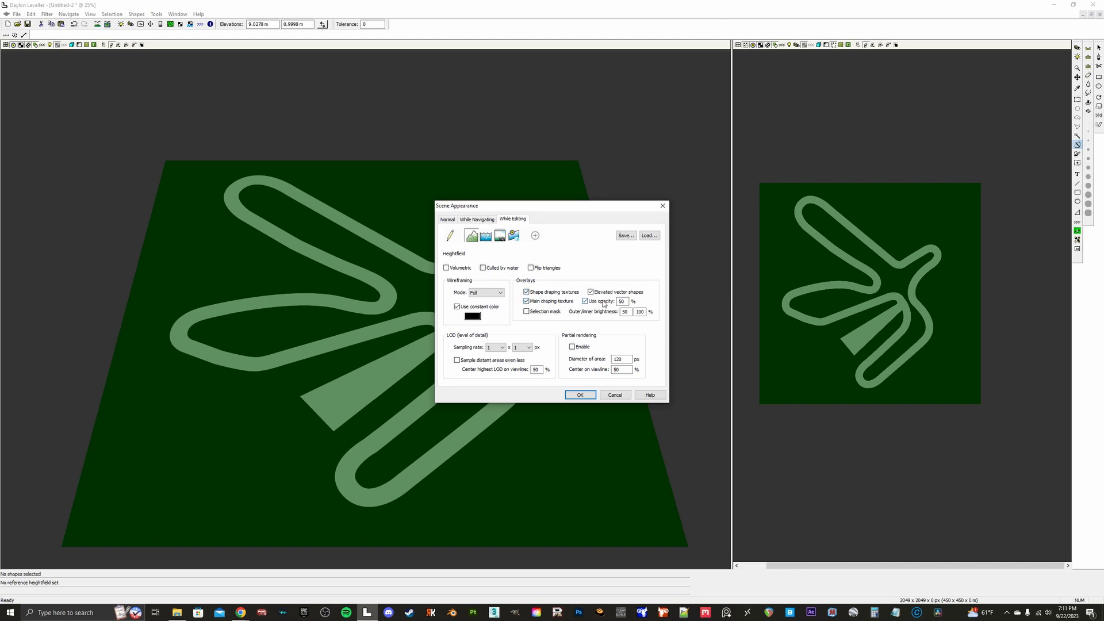
{"action": "left_click", "coordinate": [486, 220]}
{"action": "left_click", "coordinate": [448, 222]}
{"action": "left_click", "coordinate": [615, 395]}
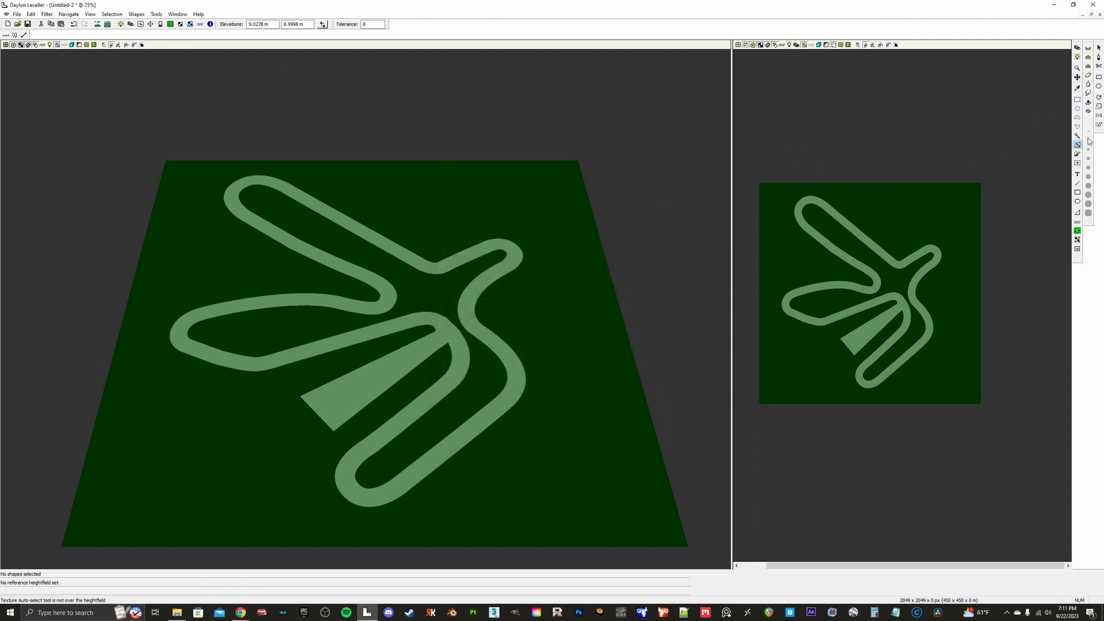
Step: Examine the heightfield texture and opacity overlay settings in Map Pane Appearance
{"action": "left_click", "coordinate": [1077, 77]}
{"action": "right_click", "coordinate": [870, 211]}
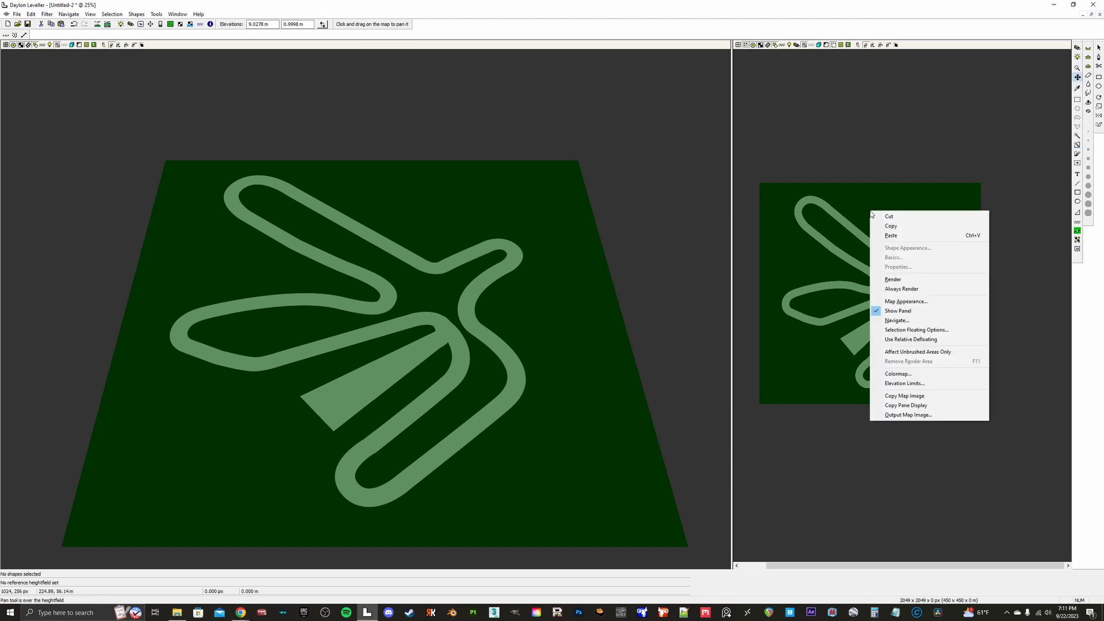
{"action": "left_click", "coordinate": [904, 302]}
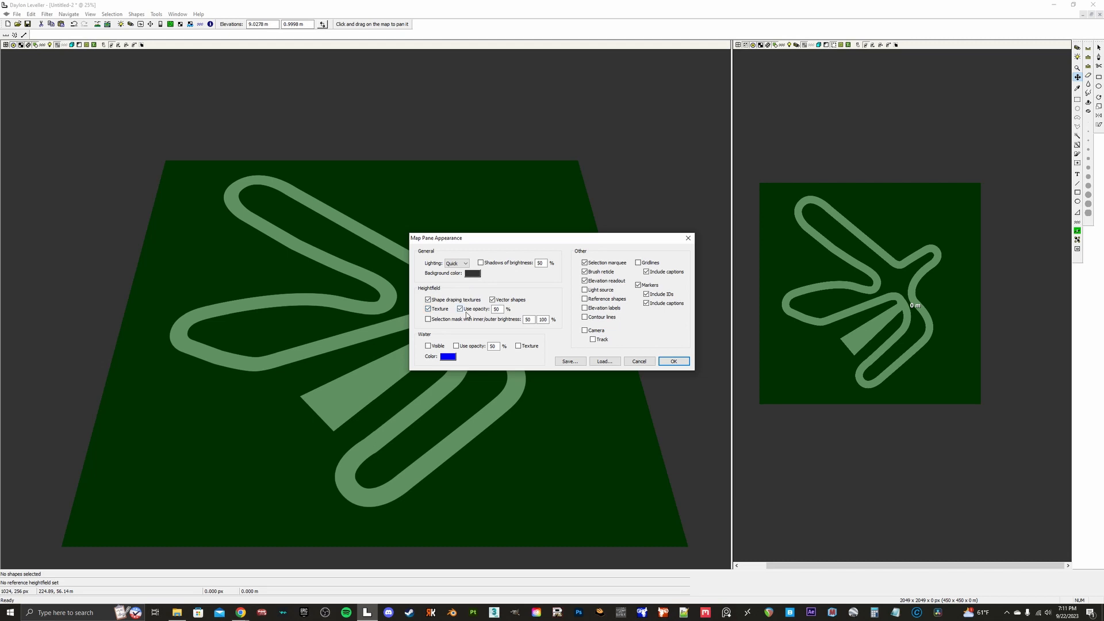
{"action": "left_click", "coordinate": [672, 362]}
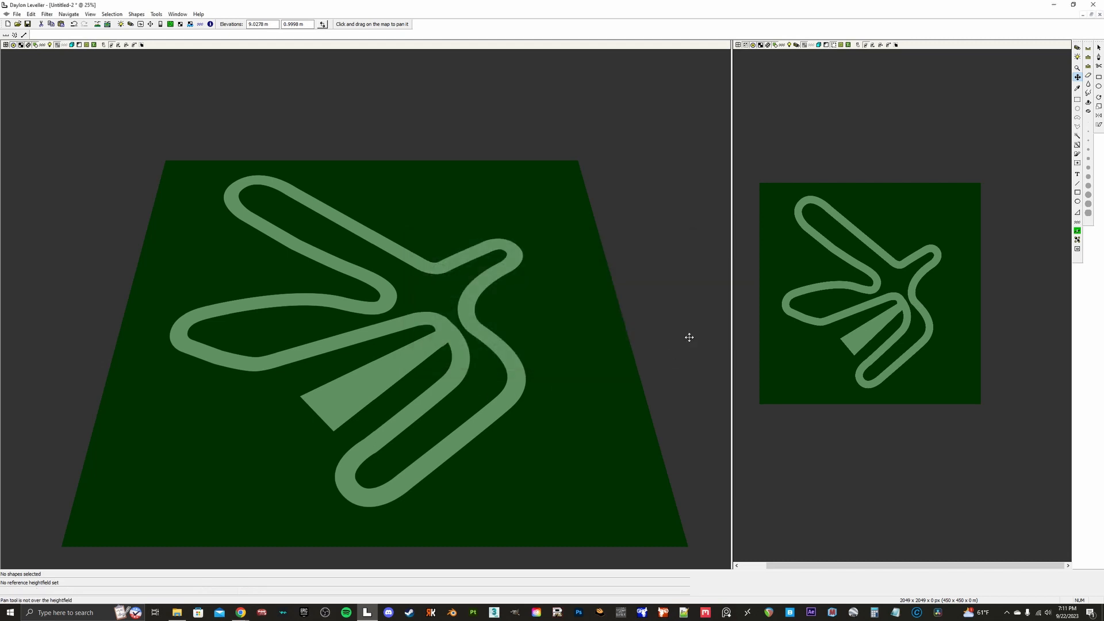
Step: Use Texture Auto-select with tolerance 0 to select the light track area, followed by the dark green ground around it
{"action": "left_click", "coordinate": [1078, 145]}
{"action": "scroll", "coordinate": [907, 229], "scroll_direction": "up", "scroll_amount": 2}
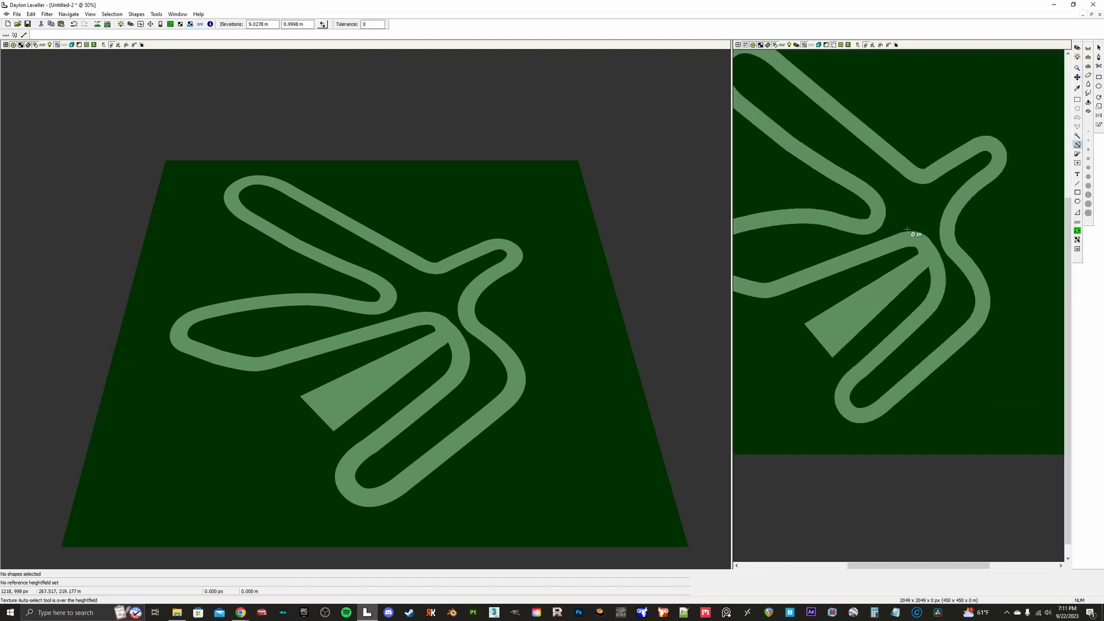
{"action": "left_click", "coordinate": [900, 277]}
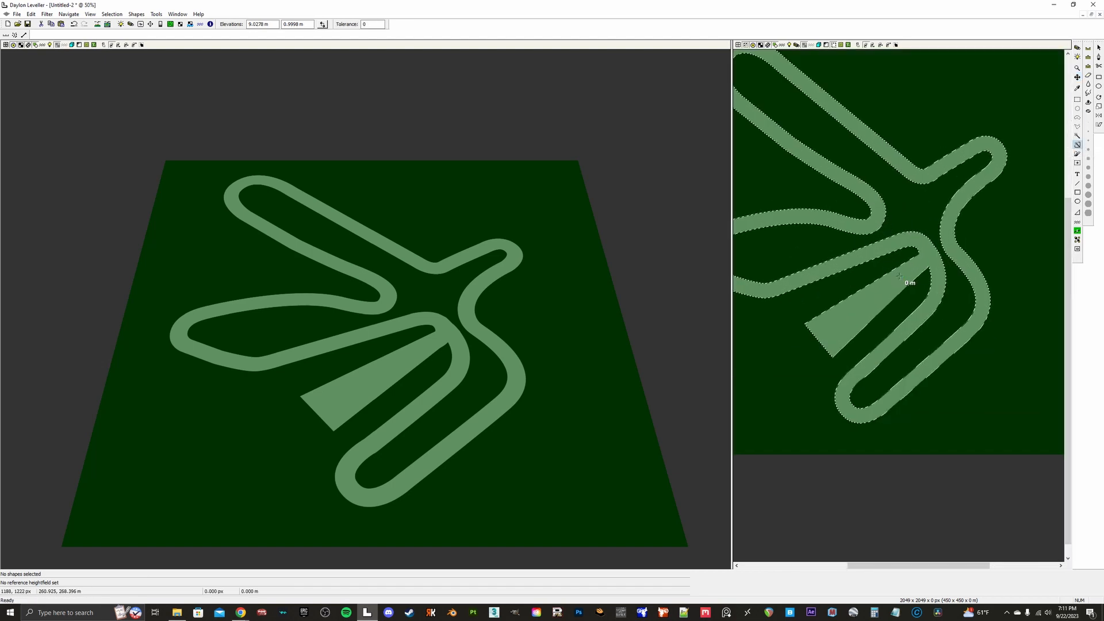
{"action": "left_click", "coordinate": [827, 224]}
{"action": "middle_click_drag", "start_coordinate": [824, 222], "coordinate": [914, 250]}
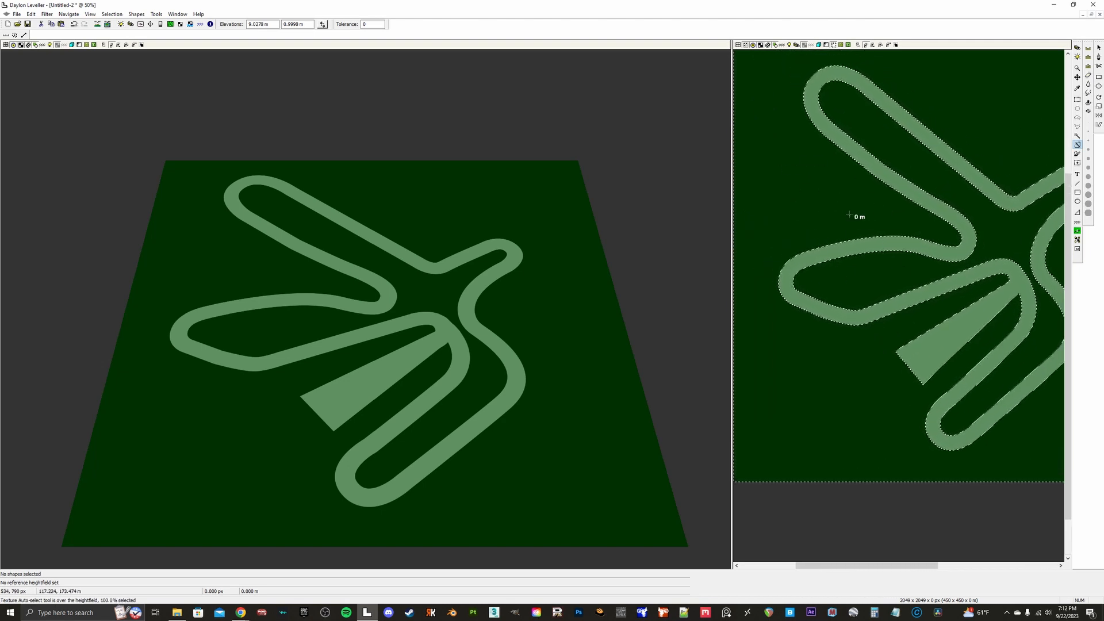
{"action": "mouse_move", "coordinate": [865, 213]}
{"action": "middle_mouse_down"}
{"action": "mouse_move", "coordinate": [734, 213]}
{"action": "mouse_move", "coordinate": [847, 212]}
{"action": "middle_mouse_up"}
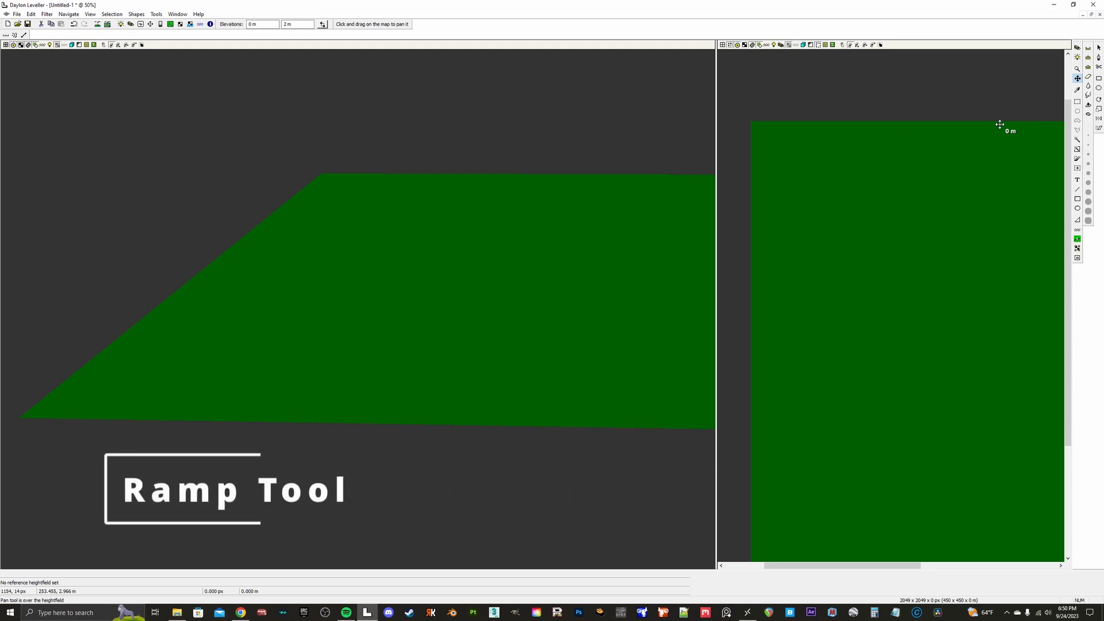
Step: Marquee a tall narrow rectangle near the map's upper-left corner and activate the Ramp tool
{"action": "left_click", "coordinate": [1077, 102]}
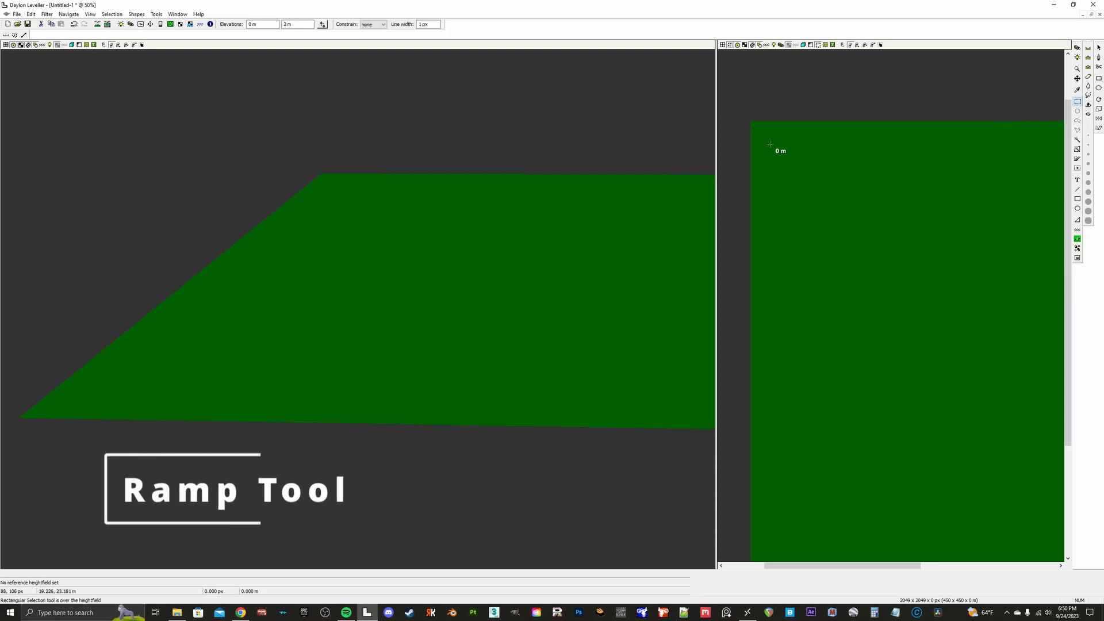
{"action": "left_click_drag", "start_coordinate": [766, 141], "coordinate": [798, 218]}
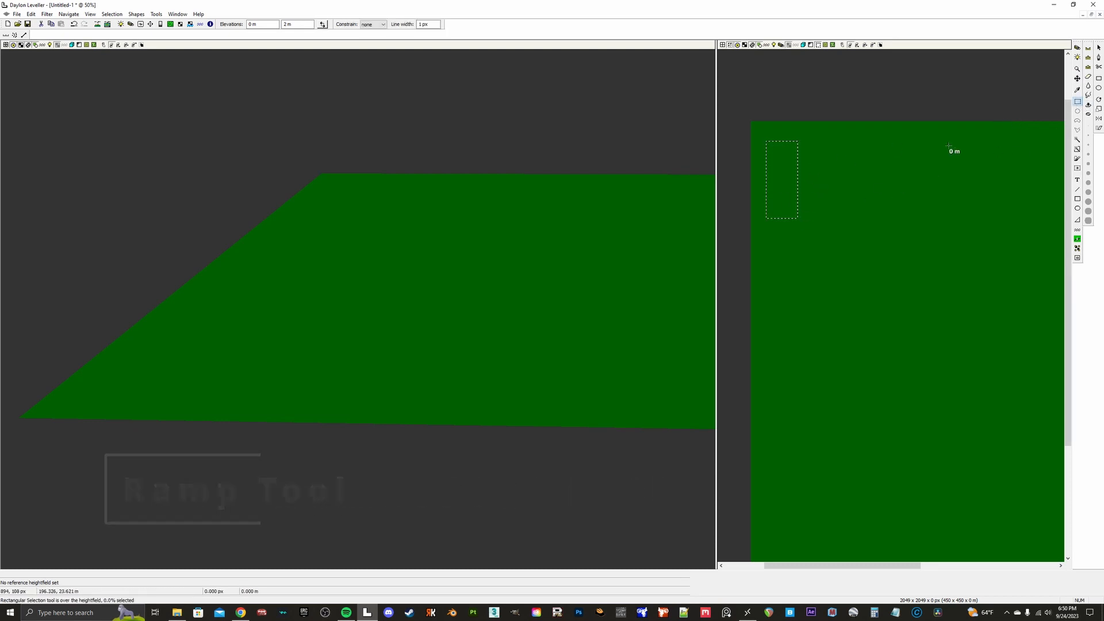
{"action": "left_click", "coordinate": [1078, 221]}
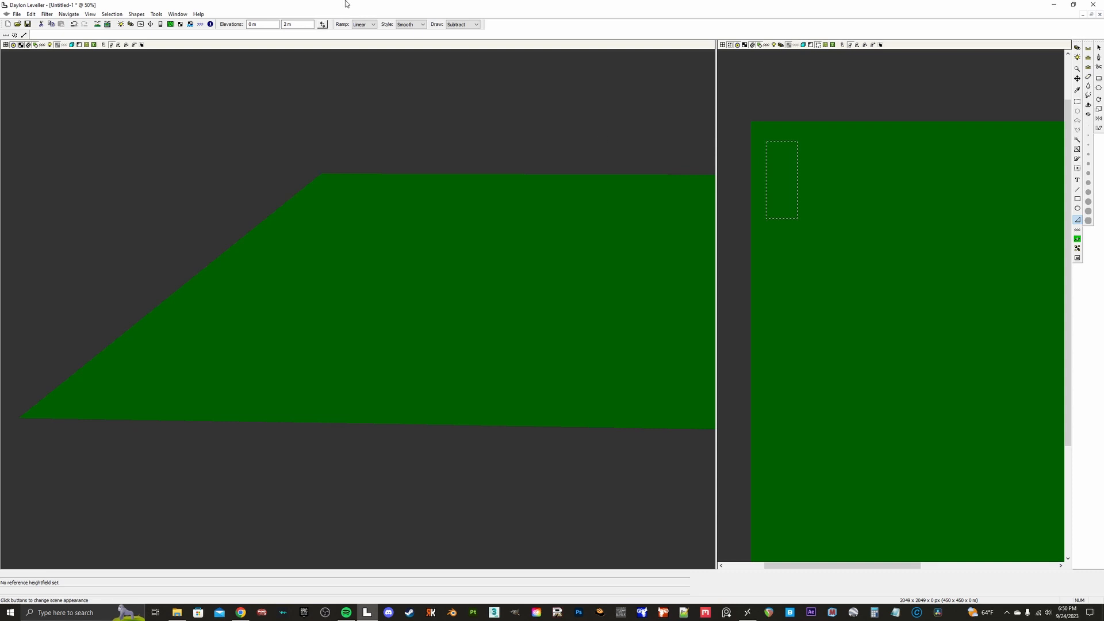
Step: Examine the Ramp tool's elevation, ramp type, style and draw mode options
{"action": "left_click", "coordinate": [252, 26]}
{"action": "left_click", "coordinate": [373, 26]}
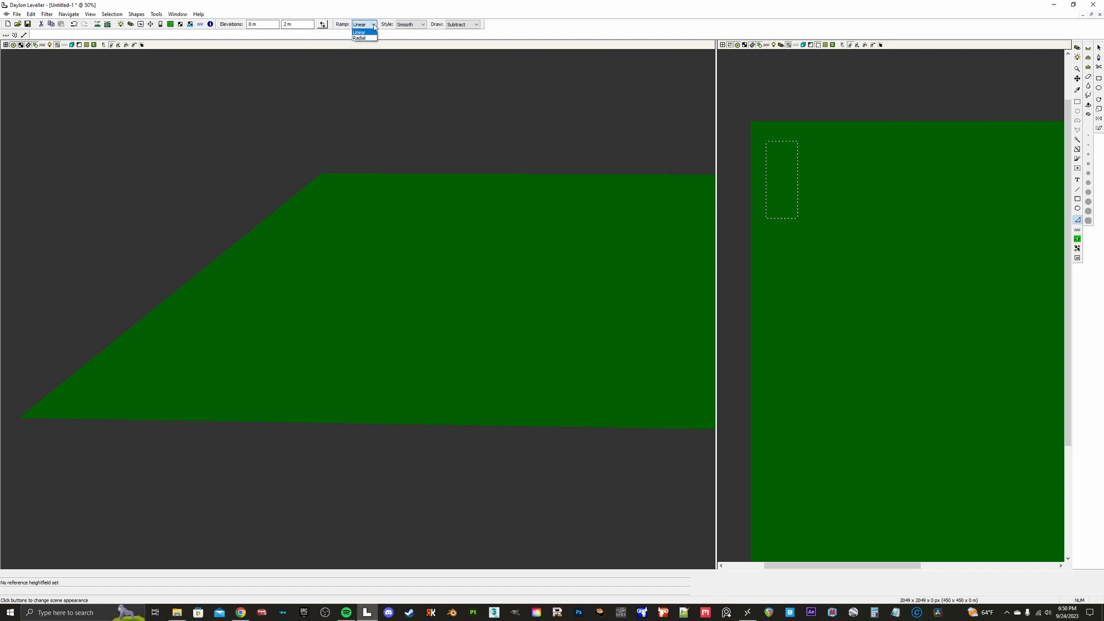
{"action": "left_click", "coordinate": [374, 25]}
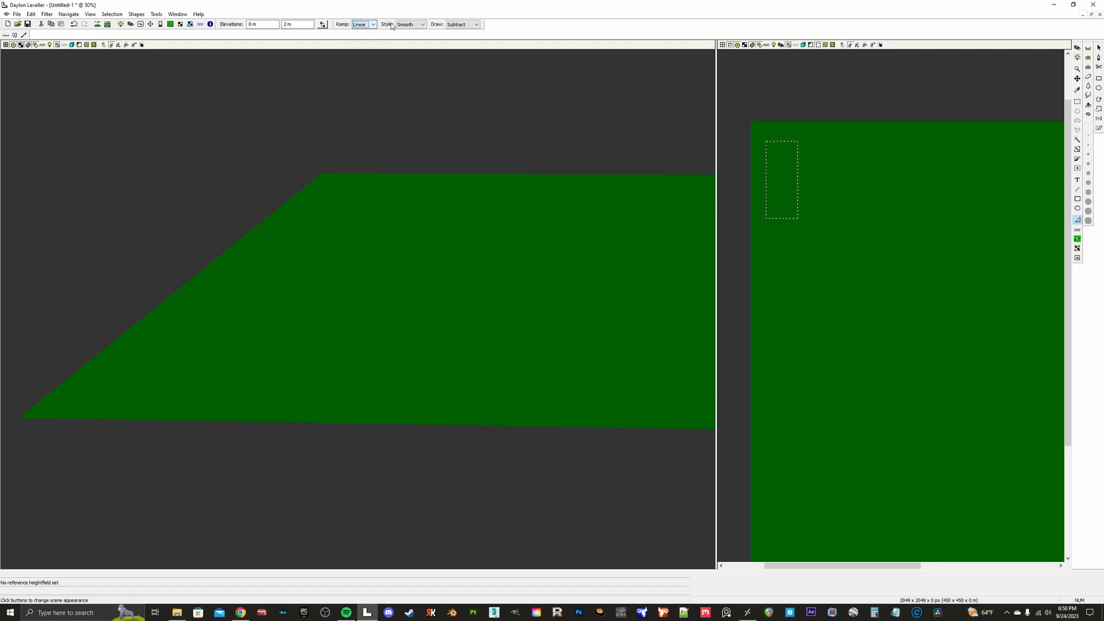
{"action": "left_click", "coordinate": [422, 25]}
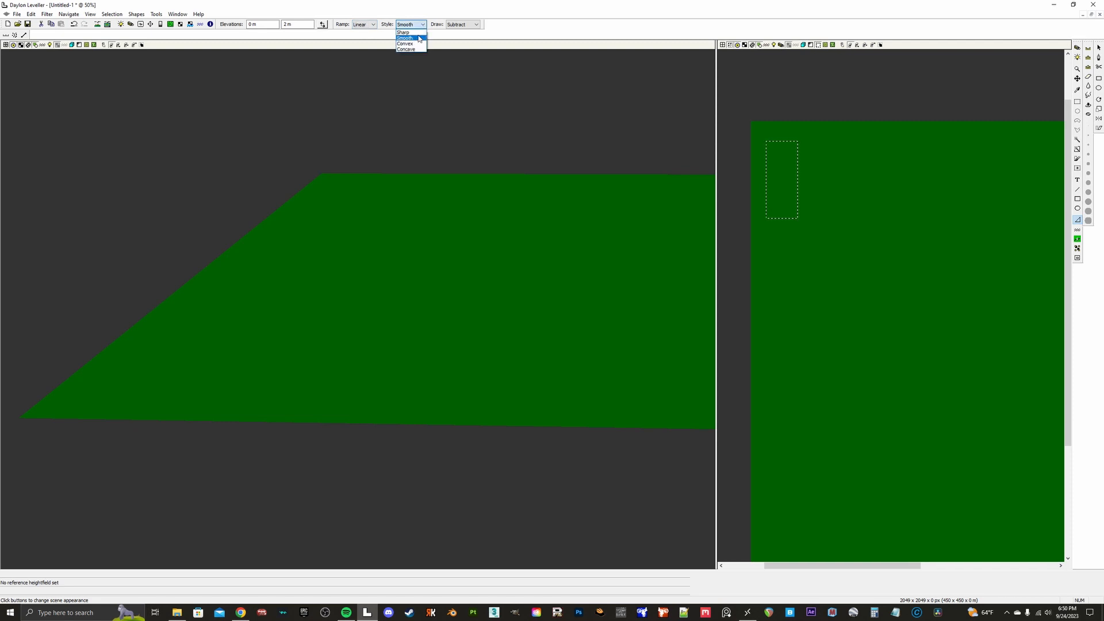
{"action": "left_click", "coordinate": [424, 26]}
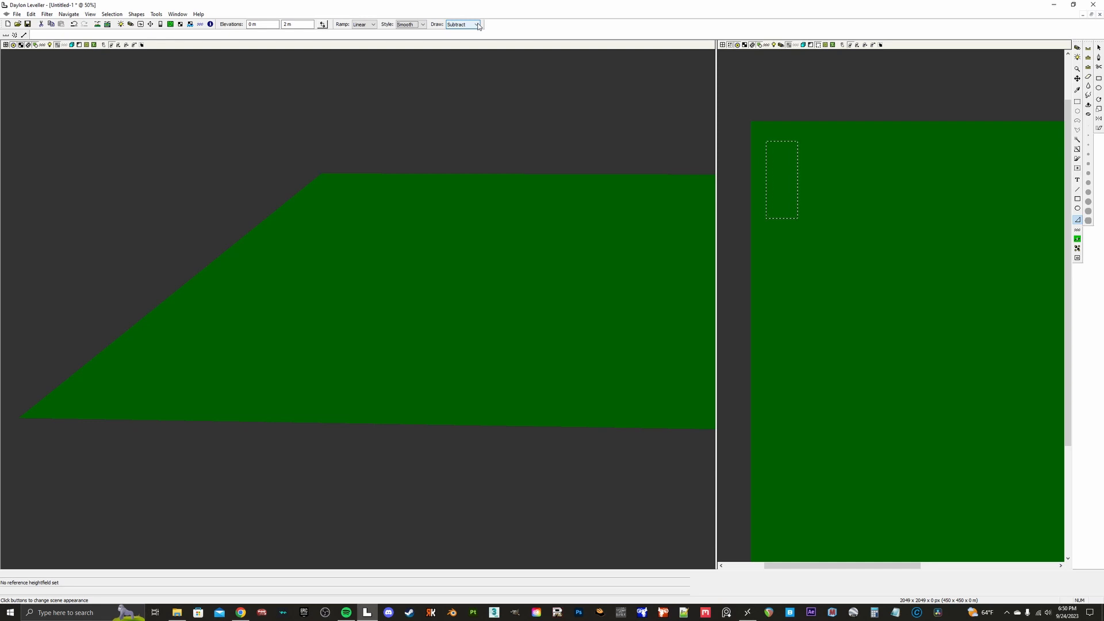
{"action": "left_click", "coordinate": [477, 26]}
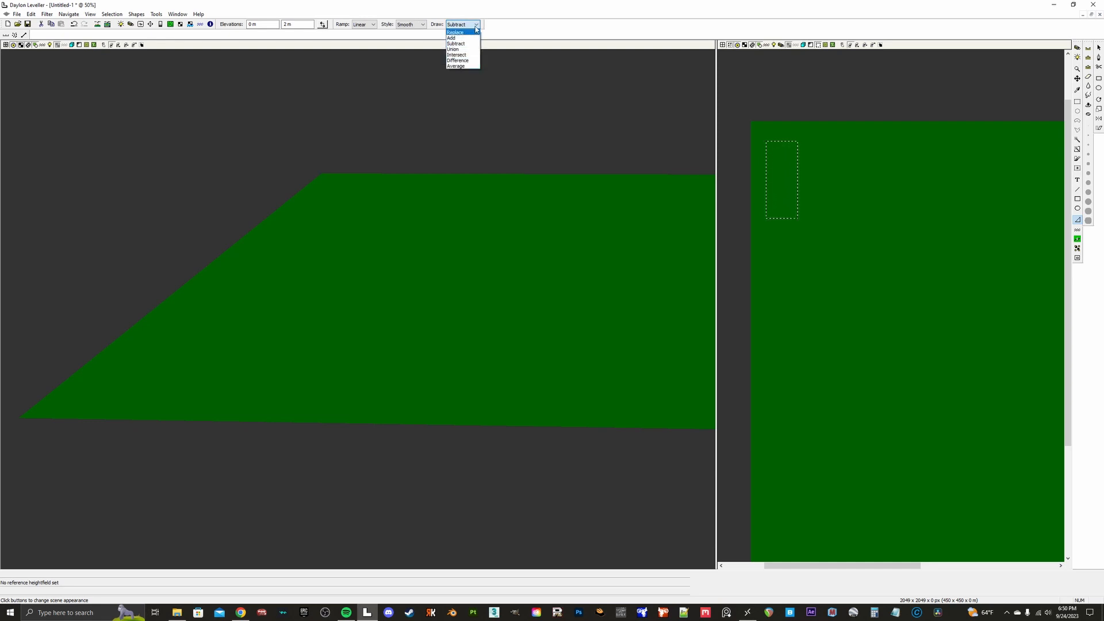
{"action": "left_click", "coordinate": [477, 26]}
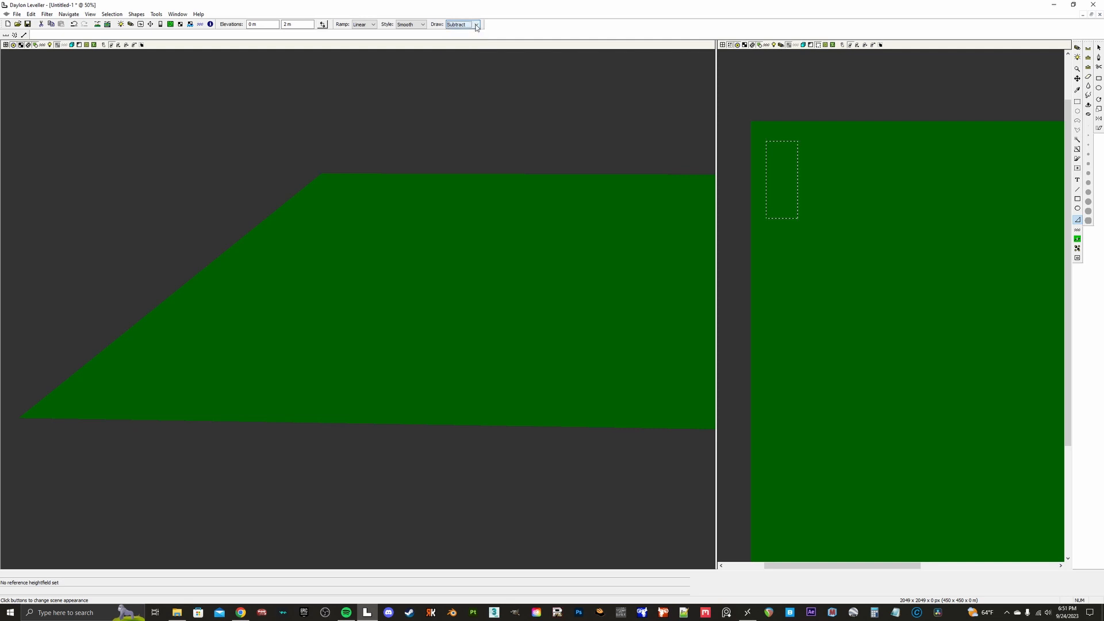
Step: Configure the Ramp tool with elevations 0 m and 3 m, Concave style and Add draw mode
{"action": "double_click", "coordinate": [287, 25]}
{"action": "left_click", "coordinate": [322, 24]}
{"action": "left_click", "coordinate": [422, 25]}
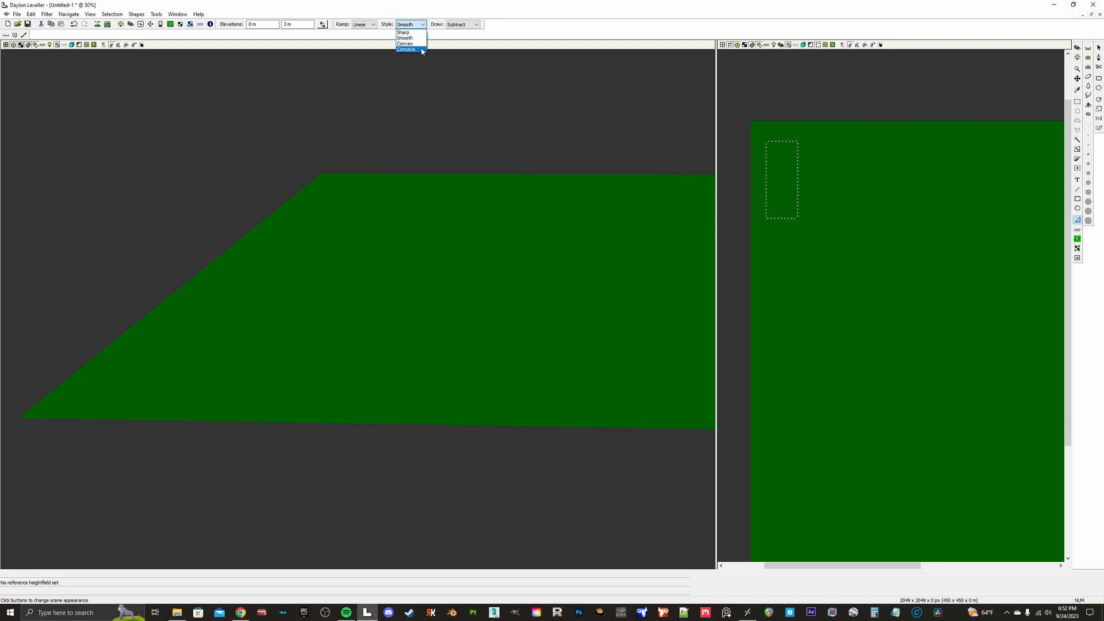
{"action": "left_click", "coordinate": [421, 50]}
{"action": "left_click", "coordinate": [467, 24]}
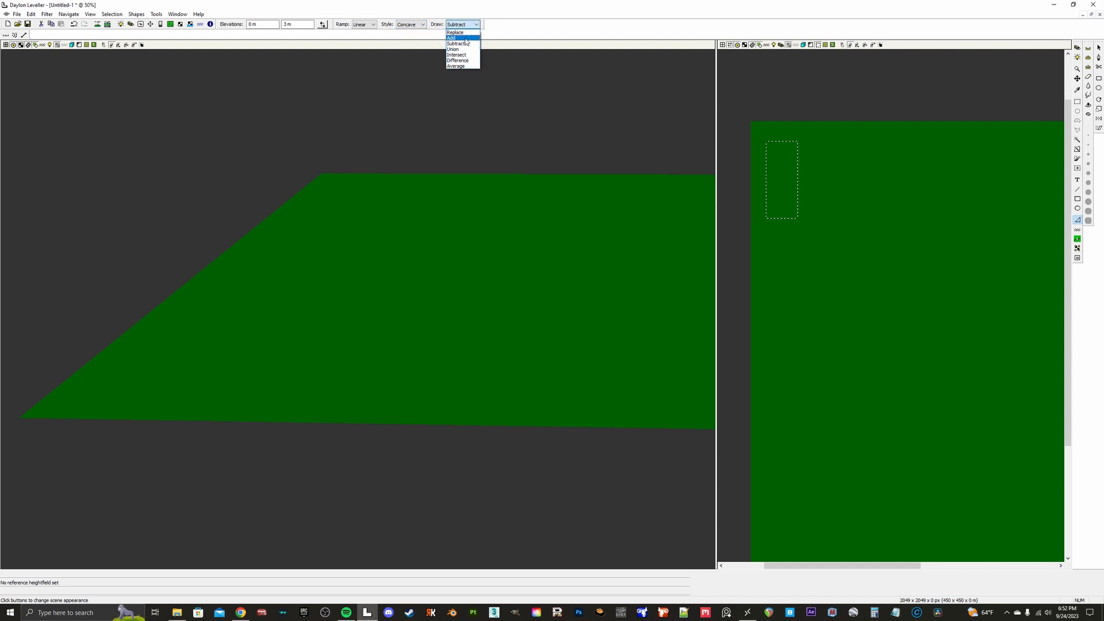
{"action": "left_click", "coordinate": [452, 38]}
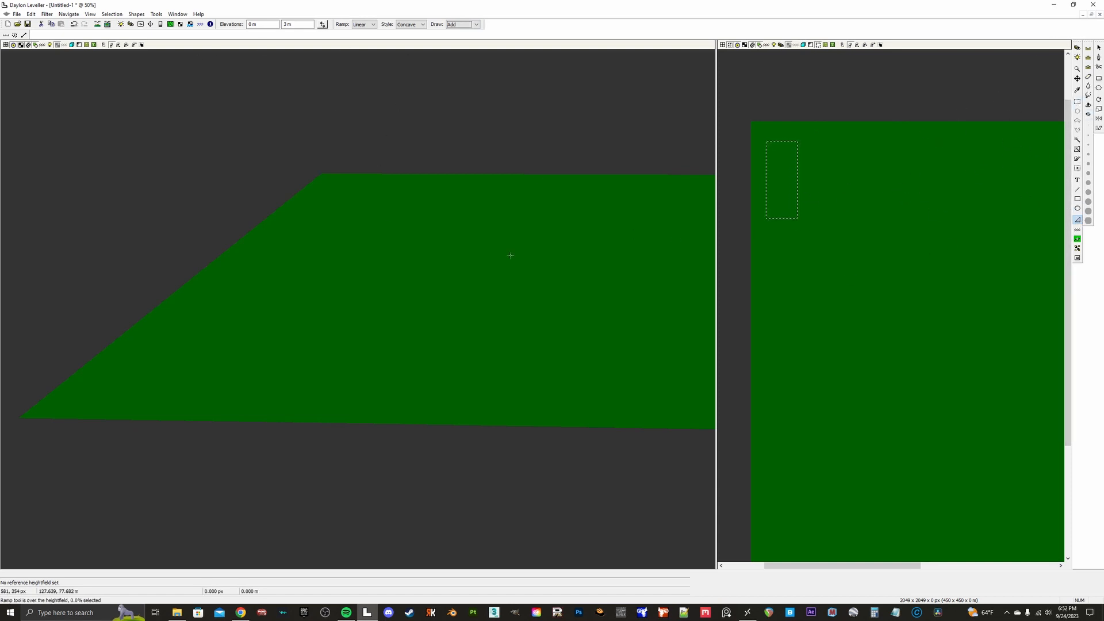
Step: Draw a linear ramp about 9 m long upward from the bottom edge of the rectangular selection
{"action": "scroll", "coordinate": [784, 219], "scroll_direction": "up", "scroll_amount": 2}
{"action": "middle_click_drag", "start_coordinate": [799, 185], "coordinate": [883, 272]}
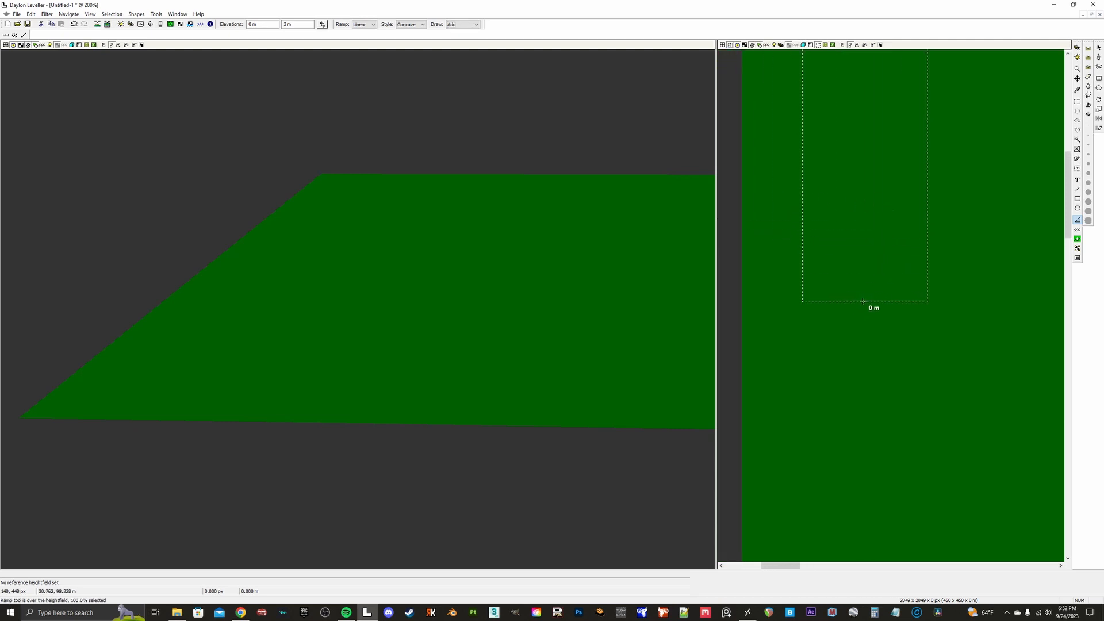
{"action": "left_click_drag", "start_coordinate": [864, 300], "coordinate": [866, 265]}
{"action": "middle_click_drag", "start_coordinate": [569, 353], "coordinate": [321, 311]}
{"action": "middle_click_drag", "start_coordinate": [555, 323], "coordinate": [473, 298]}
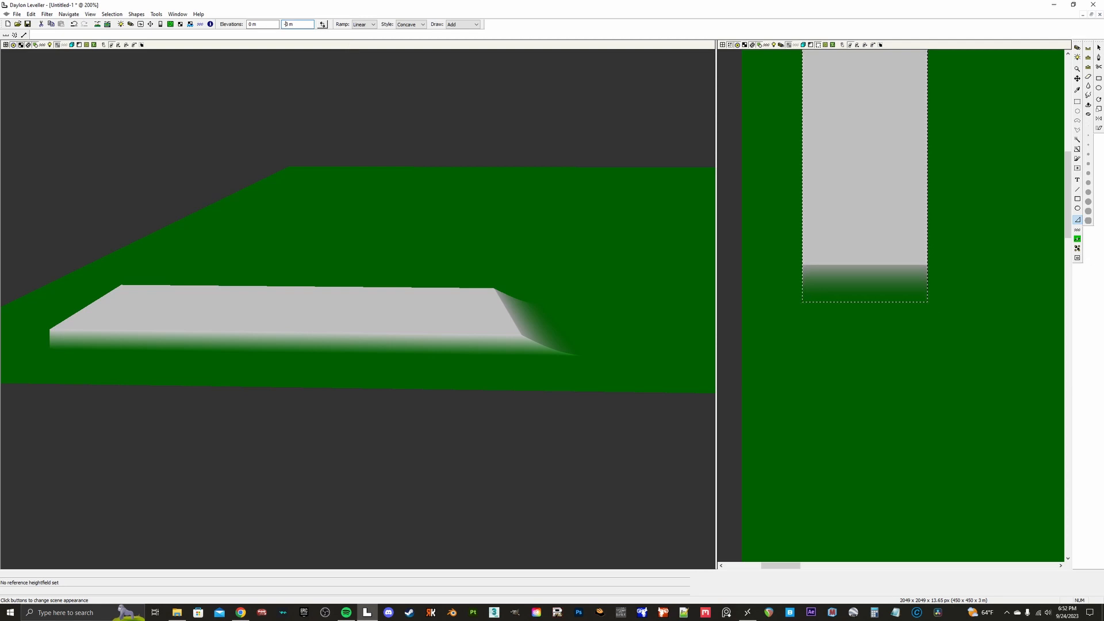
Step: Set the Ramp tool's second elevation to -3 m, with Convex style and Subtract draw mode
{"action": "left_click", "coordinate": [321, 25]}
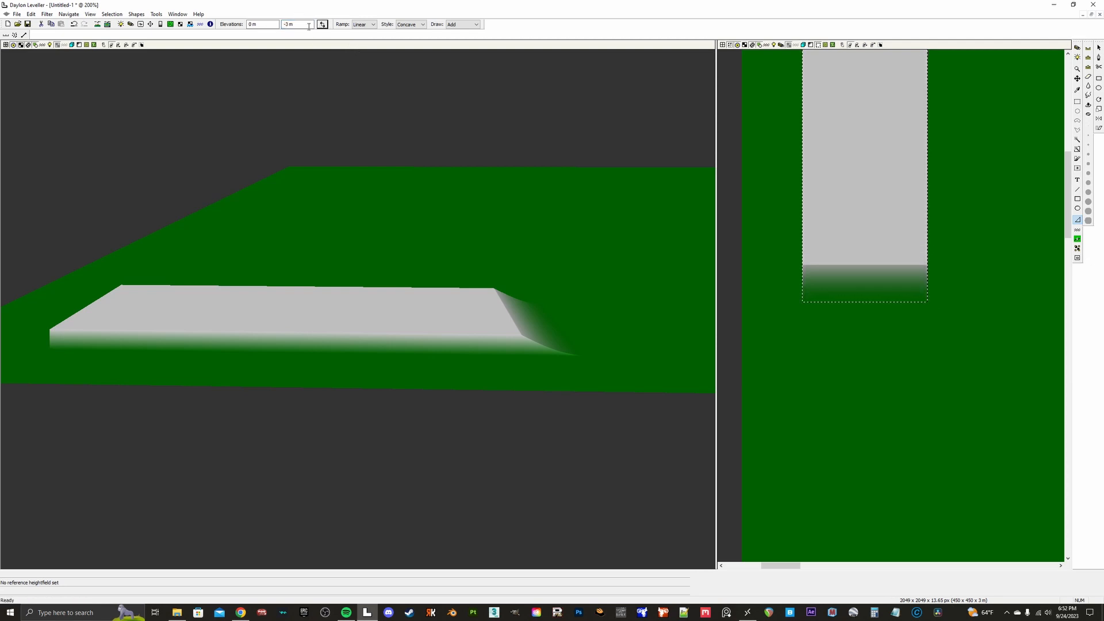
{"action": "left_click", "coordinate": [412, 25]}
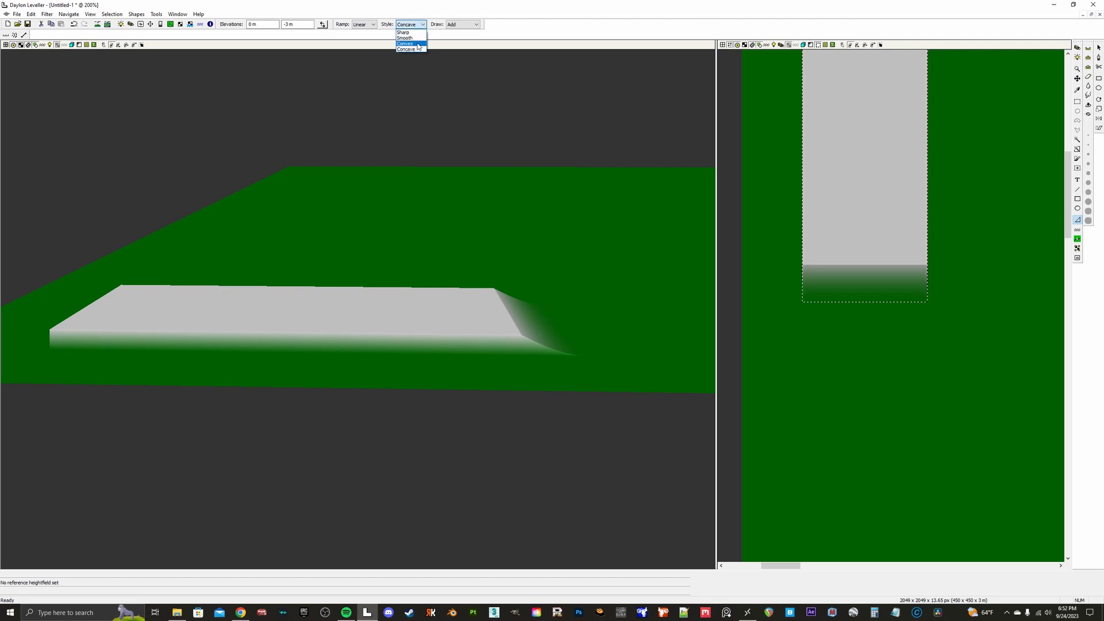
{"action": "left_click", "coordinate": [418, 44]}
{"action": "left_click", "coordinate": [461, 25]}
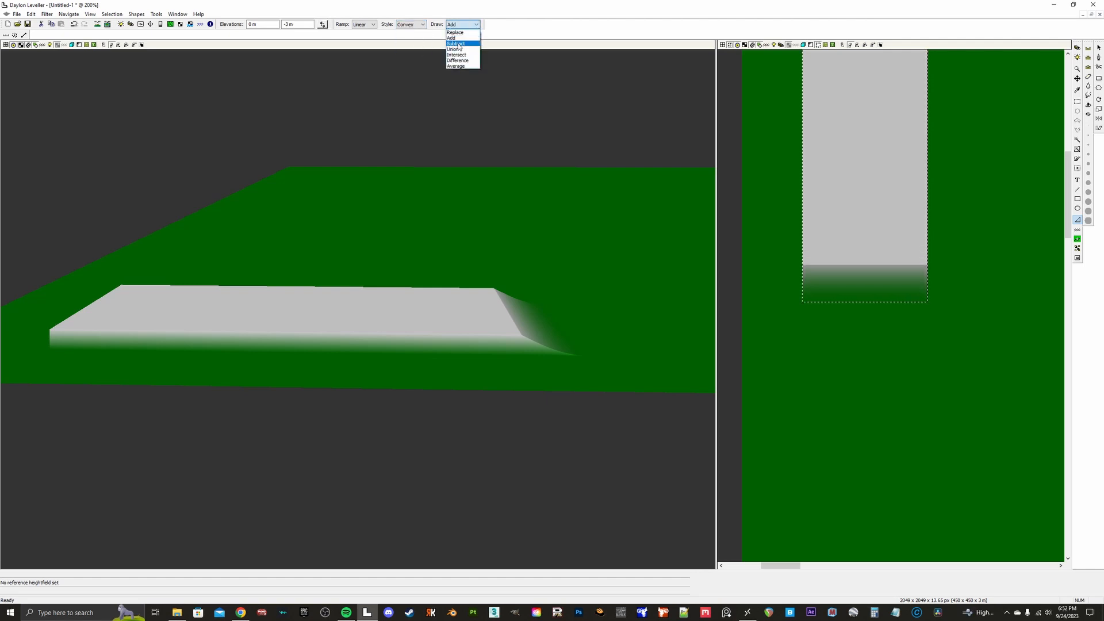
{"action": "left_click", "coordinate": [460, 45]}
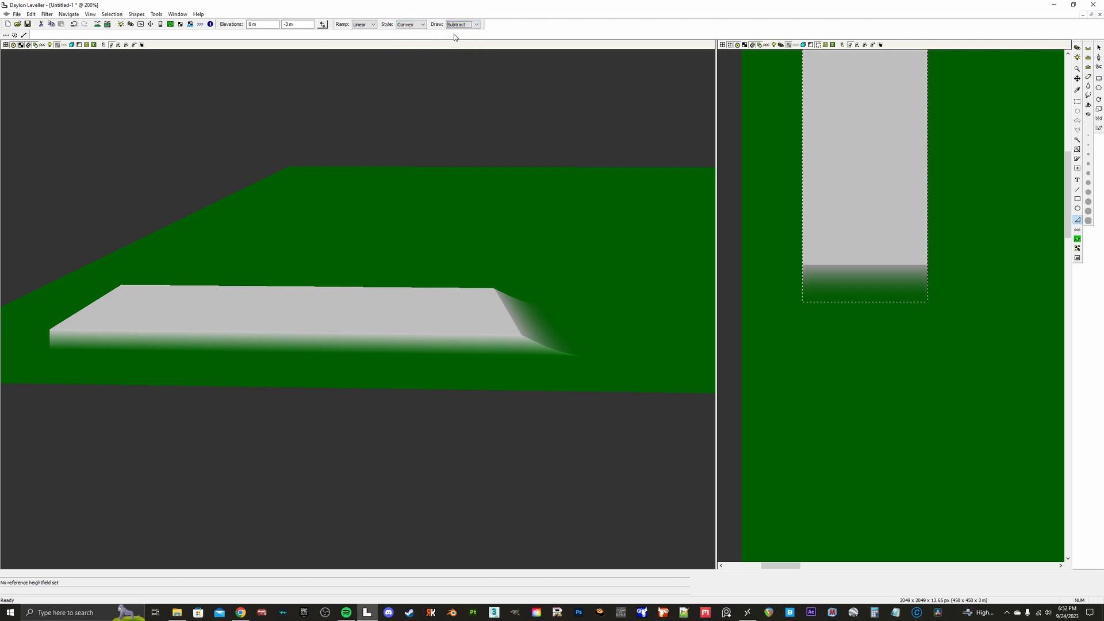
Step: Try a Concave ramp in Add mode from the first ramp's crest across the plateau, and undo it
{"action": "left_click", "coordinate": [418, 25]}
{"action": "left_click", "coordinate": [417, 50]}
{"action": "left_click", "coordinate": [466, 25]}
{"action": "left_click", "coordinate": [459, 38]}
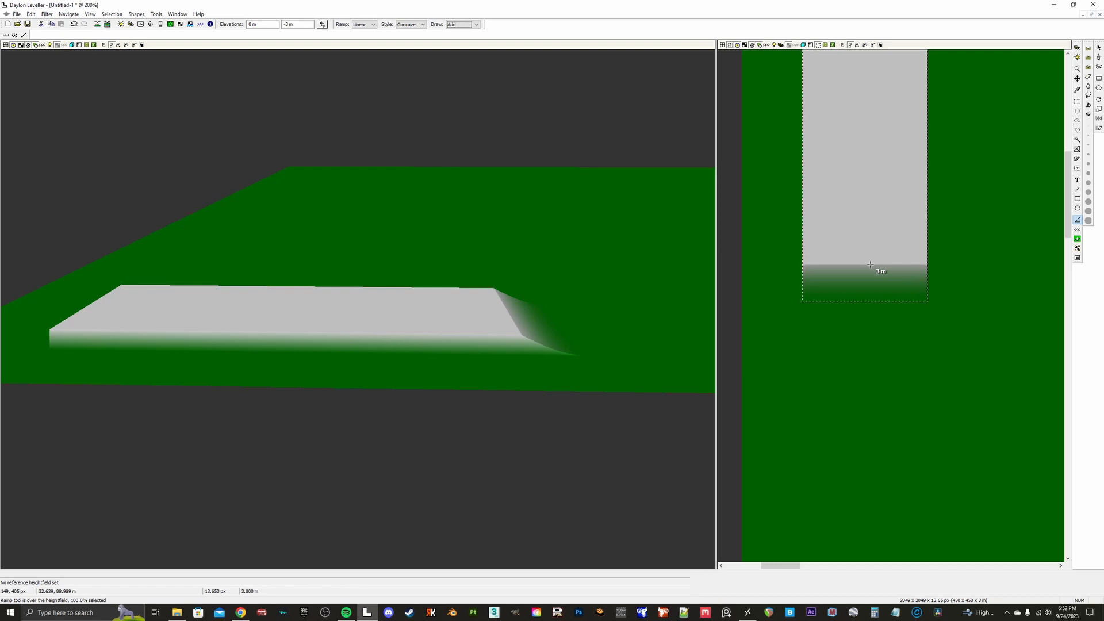
{"action": "left_click_drag", "start_coordinate": [870, 265], "coordinate": [870, 235]}
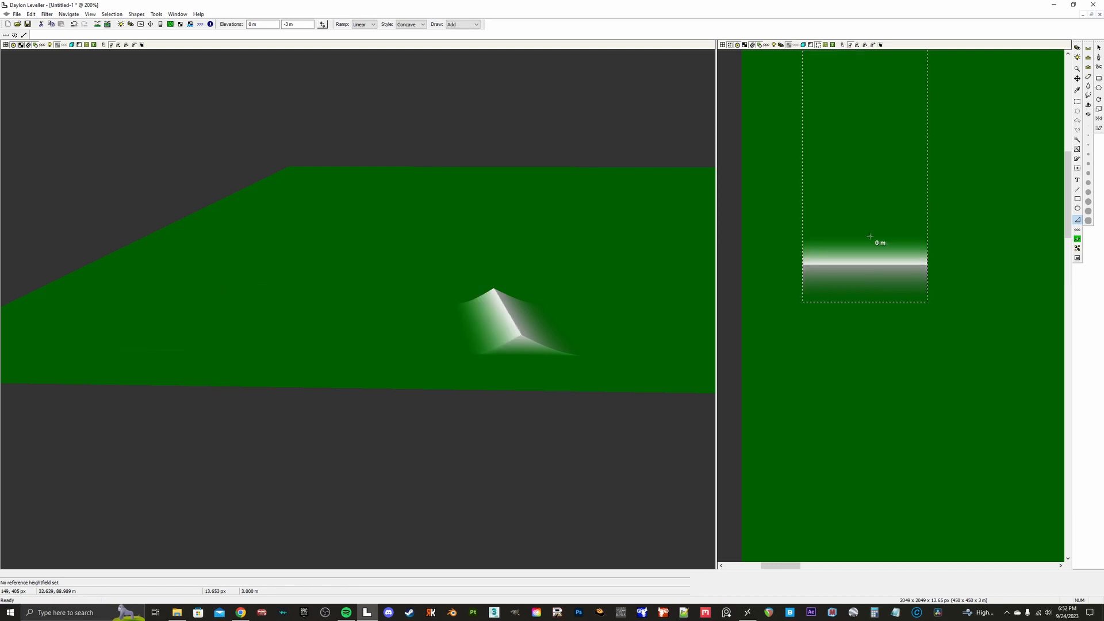
{"action": "key", "text": "ctrl+z"}
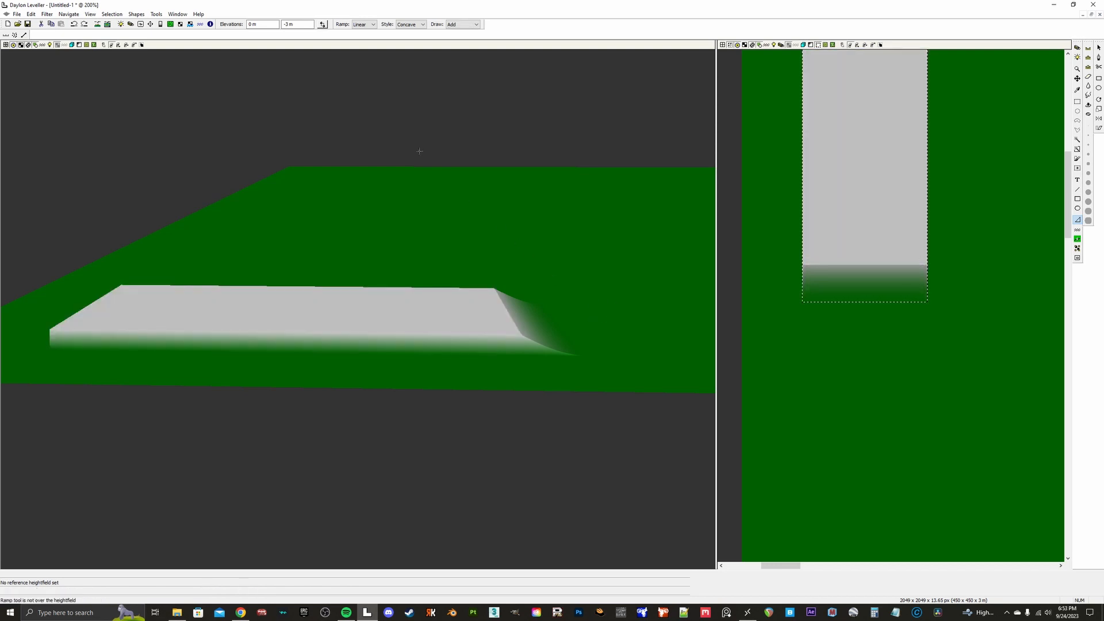
Step: Set the second elevation to 3 m, Subtract mode and Convex style, and draw a down-ramp from the crest across the plateau
{"action": "left_click", "coordinate": [286, 23]}
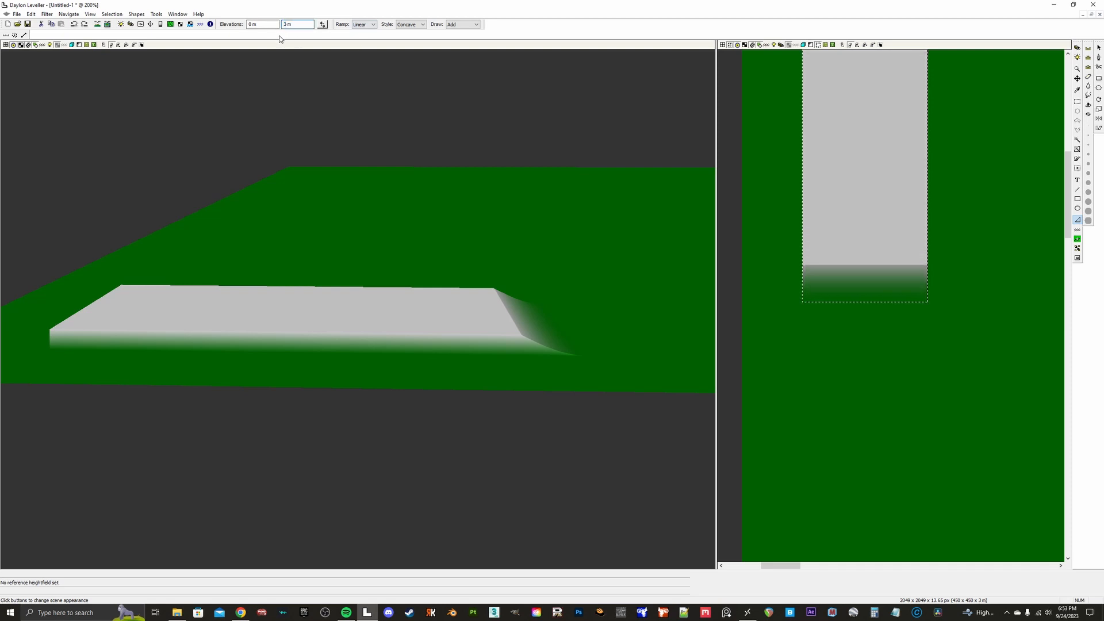
{"action": "left_click", "coordinate": [323, 24]}
{"action": "left_click", "coordinate": [322, 24]}
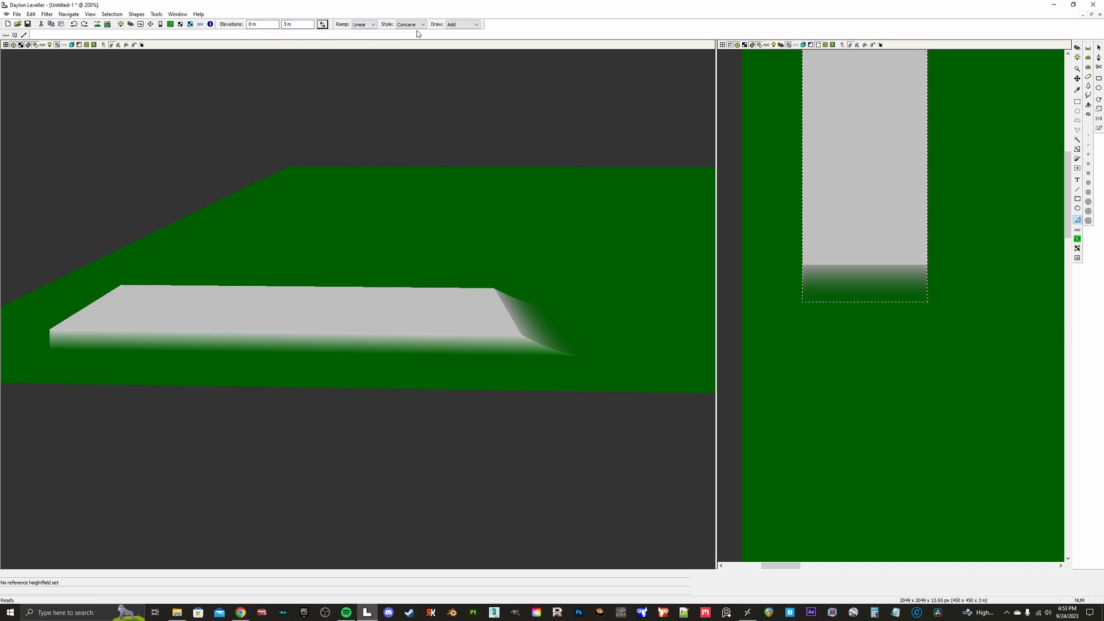
{"action": "left_click", "coordinate": [460, 24]}
{"action": "left_click", "coordinate": [460, 39]}
{"action": "left_click", "coordinate": [410, 24]}
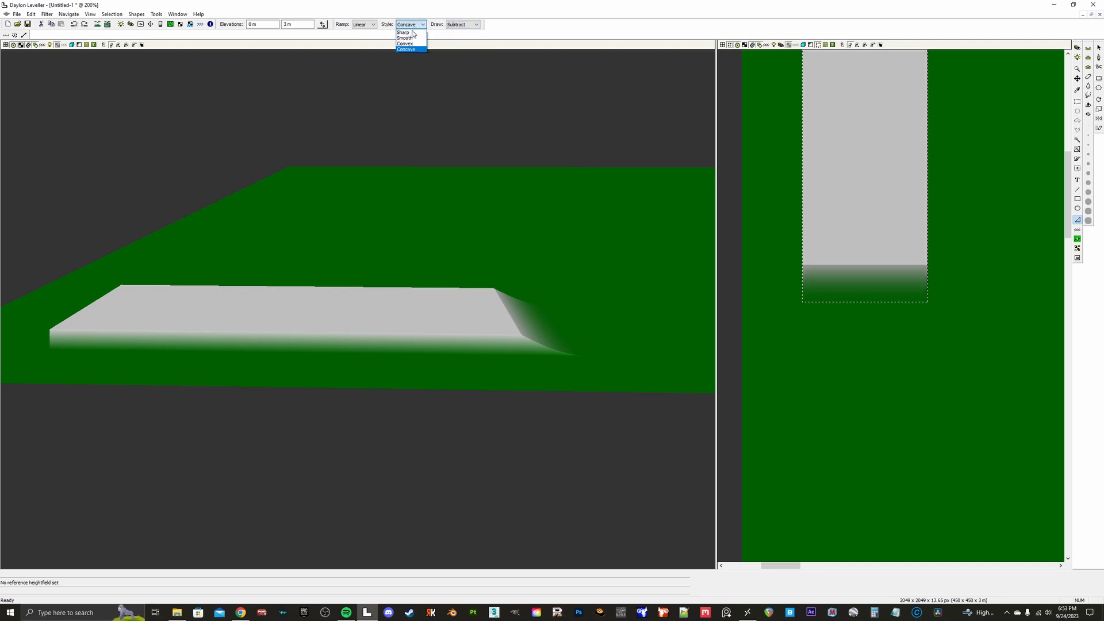
{"action": "left_click", "coordinate": [409, 37]}
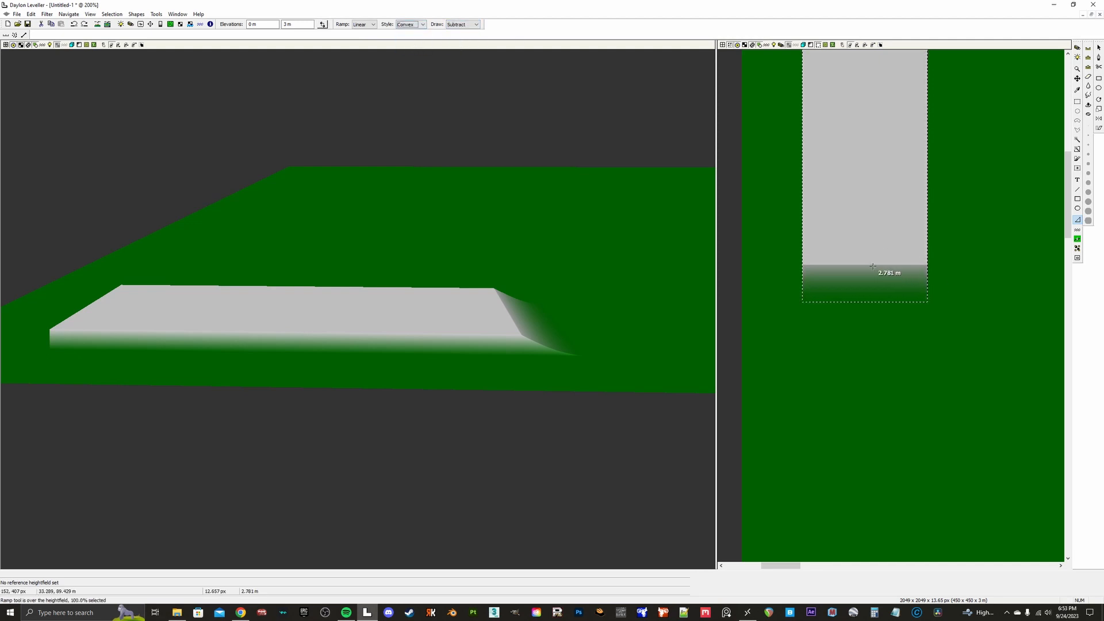
{"action": "left_click_drag", "start_coordinate": [875, 265], "coordinate": [877, 231]}
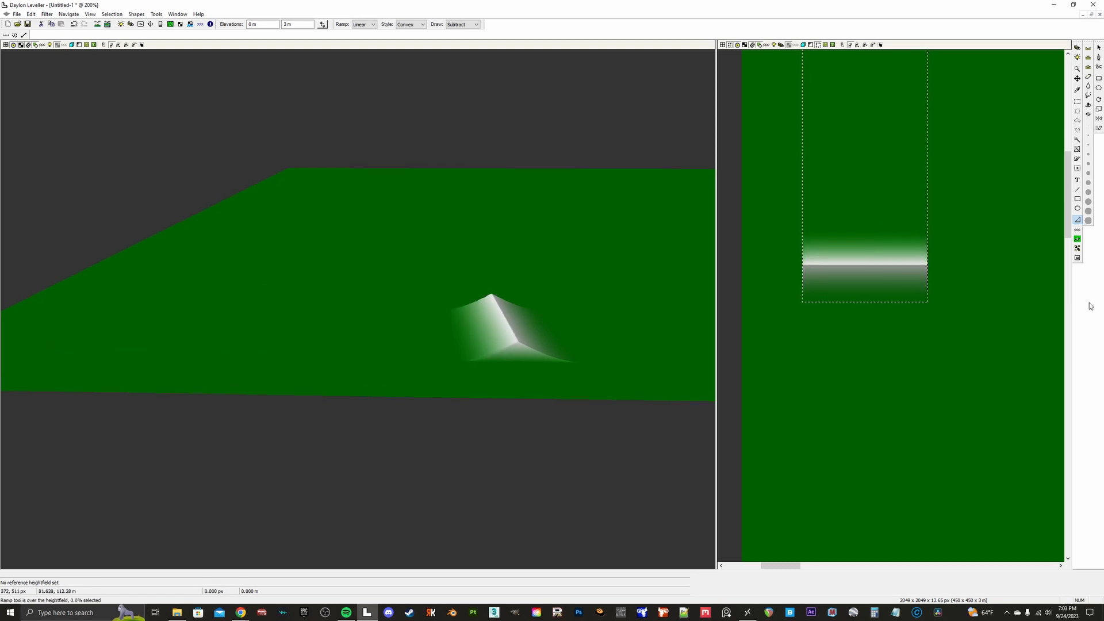
Step: Switch the Ramp tool to Smooth style and Add draw mode
{"action": "left_click", "coordinate": [419, 25]}
{"action": "left_click", "coordinate": [419, 39]}
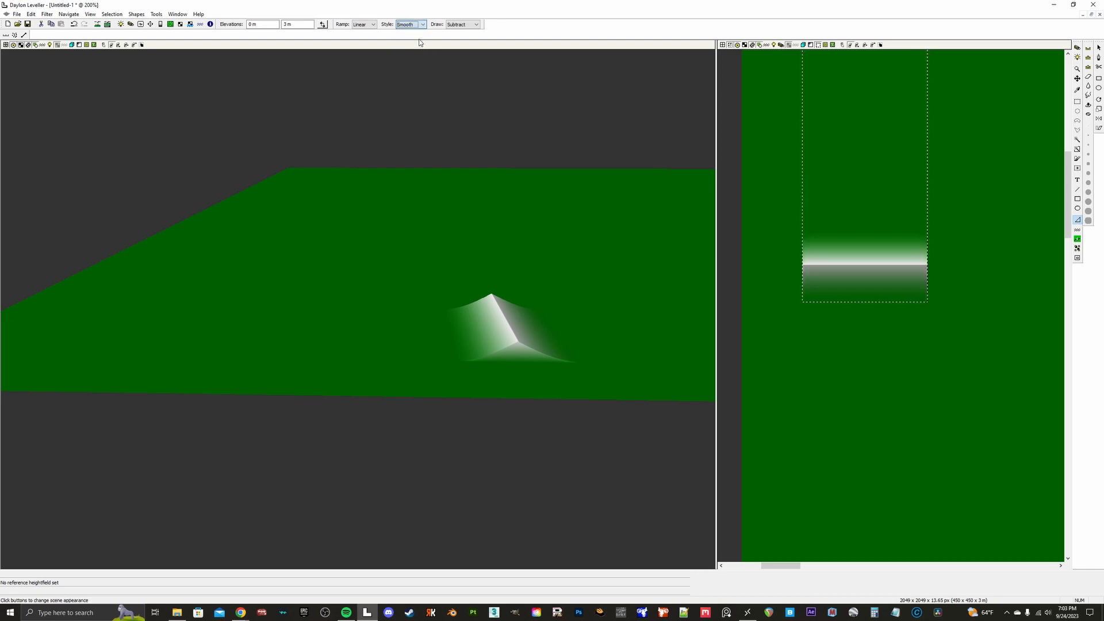
{"action": "left_click", "coordinate": [477, 25]}
{"action": "left_click", "coordinate": [463, 39]}
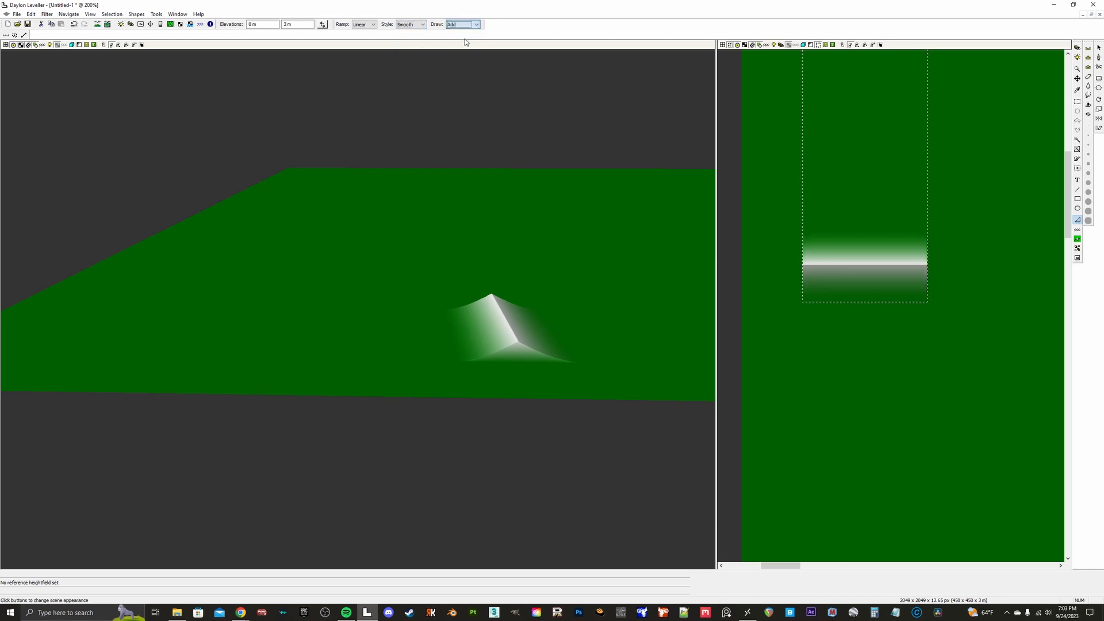
Step: Build a second, rounded jump beyond the first inside the selection, using a Smooth 0-to-3 m up-ramp in Add mode and a down-ramp in Subtract mode
{"action": "scroll", "coordinate": [880, 230], "scroll_direction": "up", "scroll_amount": 2}
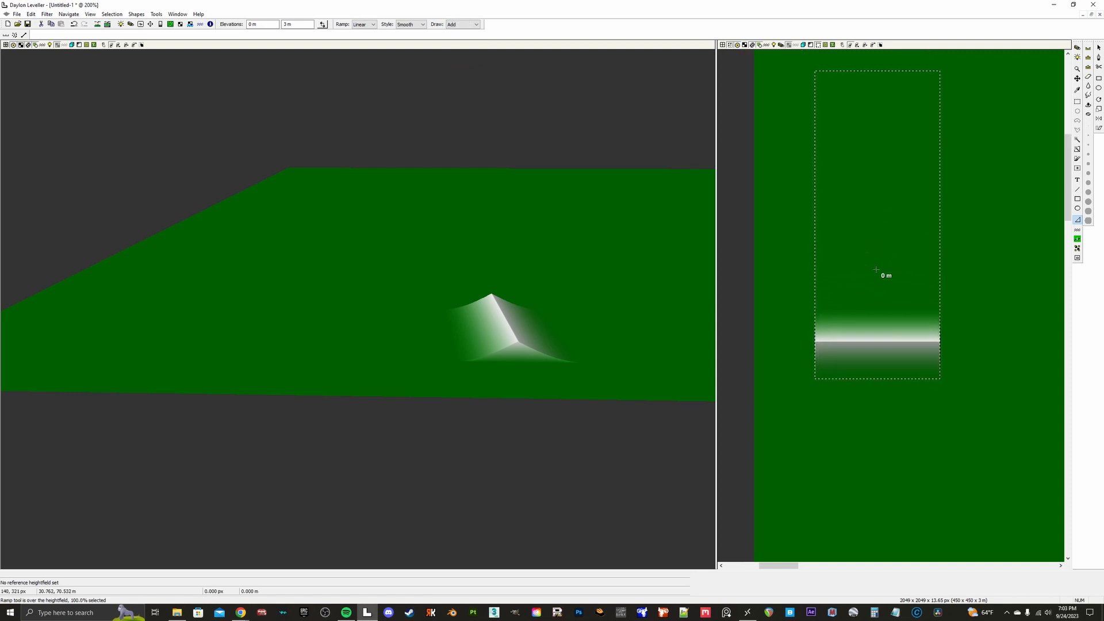
{"action": "left_click_drag", "start_coordinate": [876, 269], "coordinate": [876, 231]}
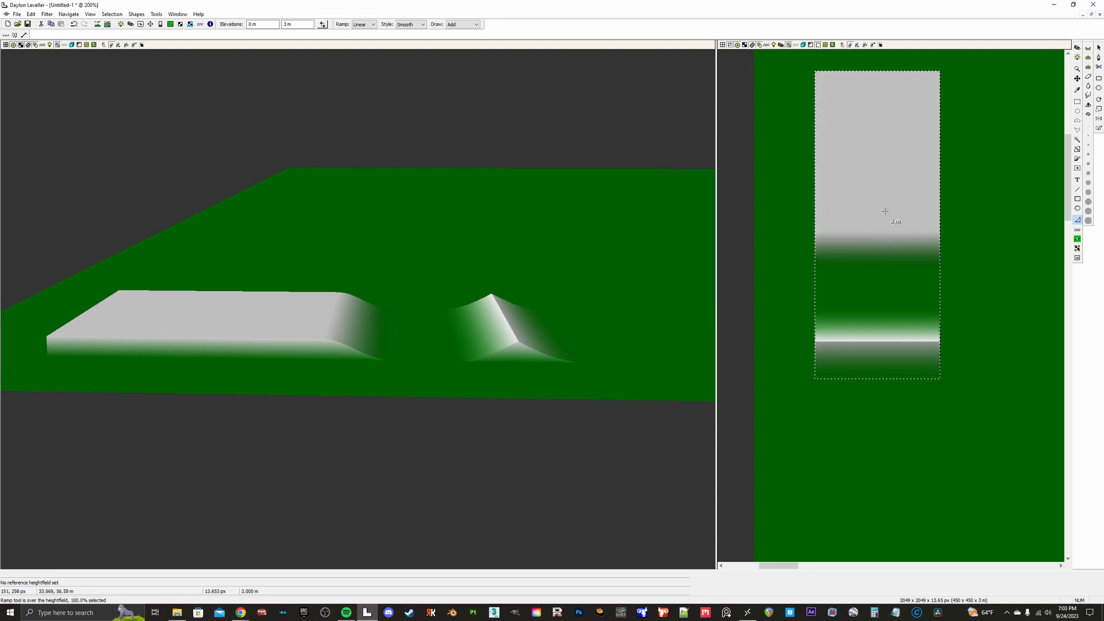
{"action": "left_click", "coordinate": [460, 24]}
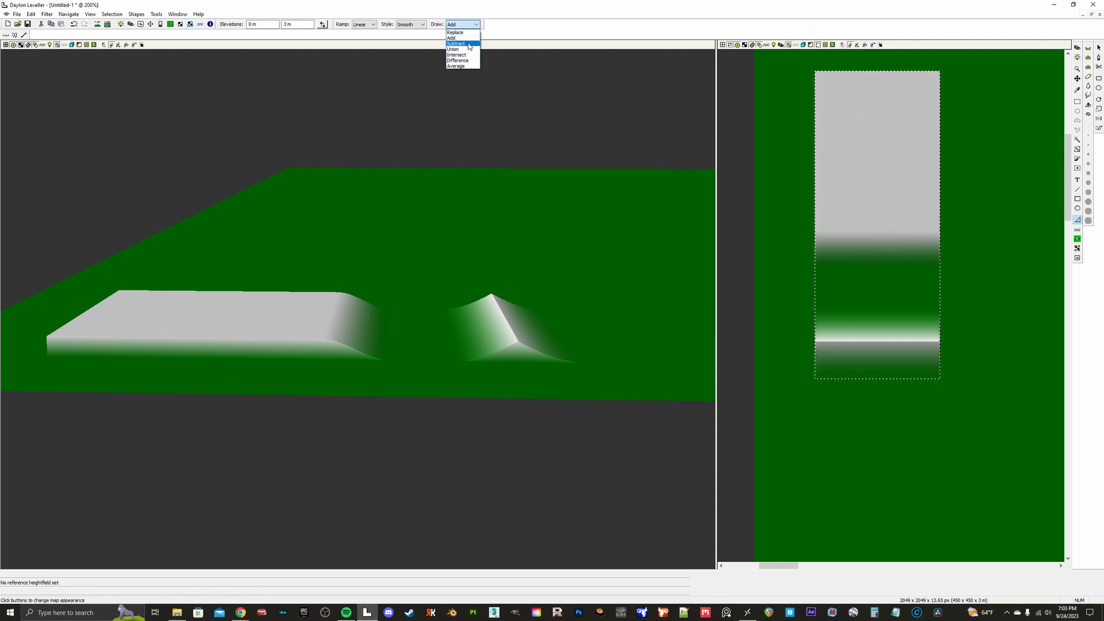
{"action": "left_click", "coordinate": [458, 37]}
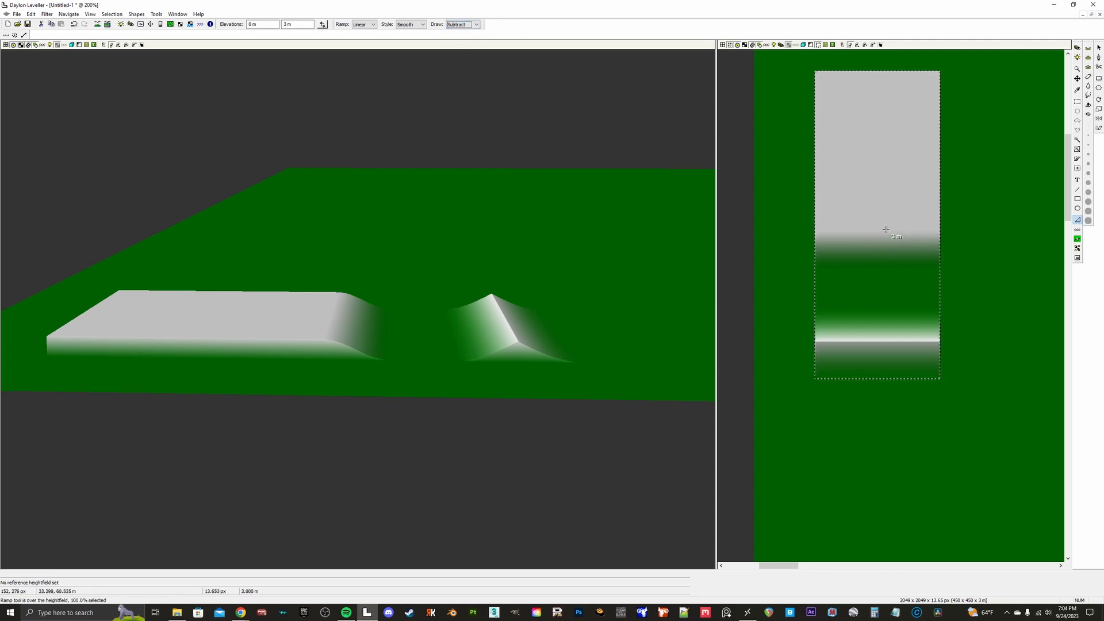
{"action": "left_click_drag", "start_coordinate": [885, 229], "coordinate": [887, 196]}
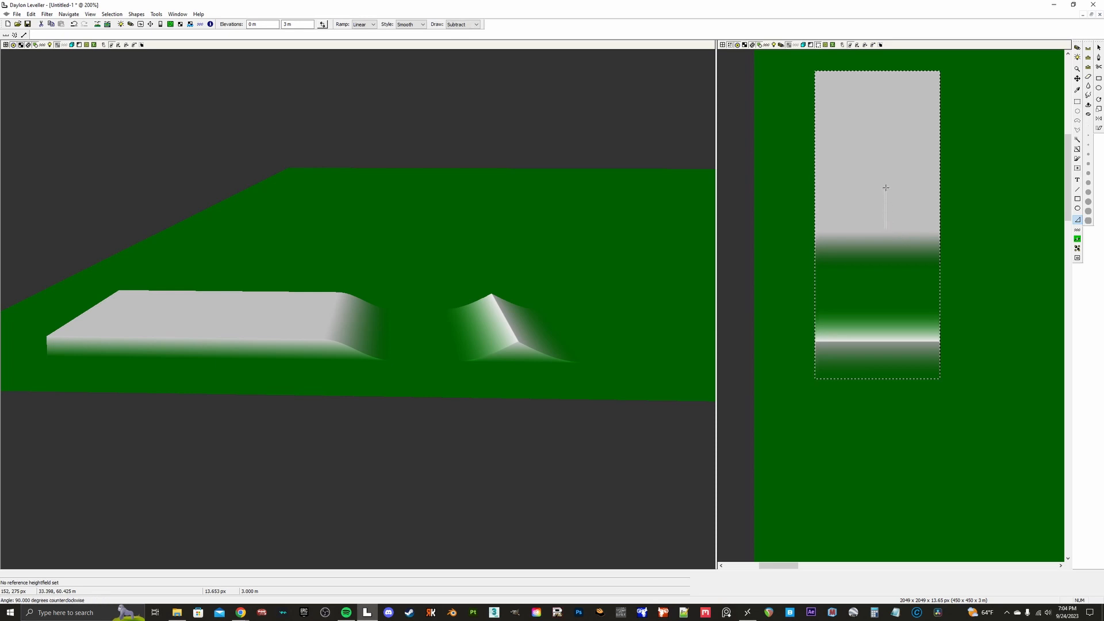
{"action": "left_click_drag", "start_coordinate": [886, 185], "coordinate": [887, 186]}
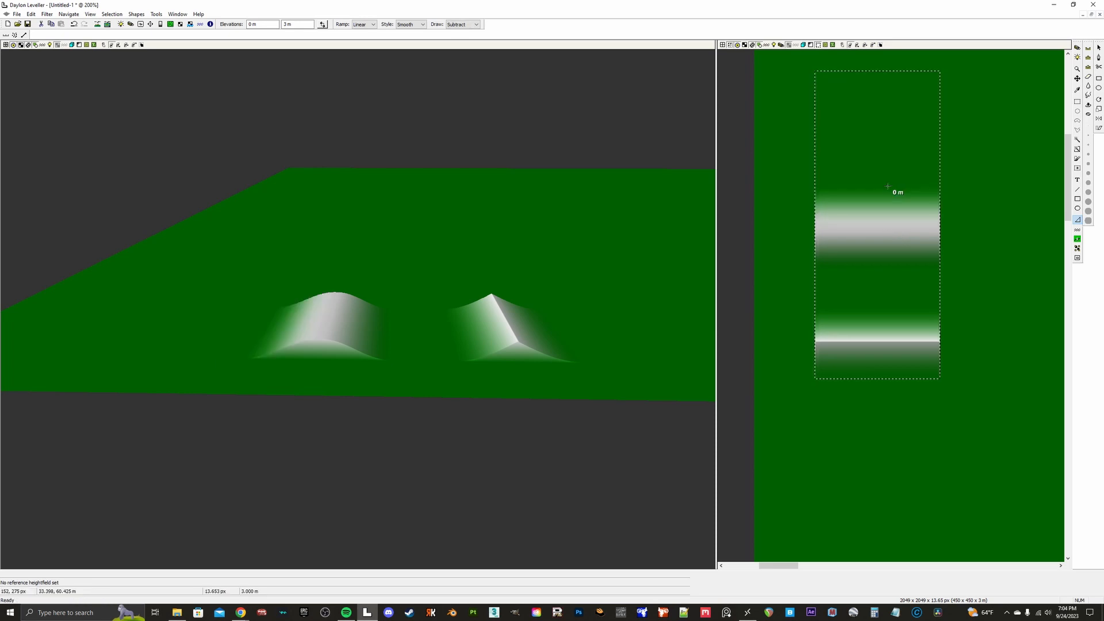
{"action": "middle_click_drag", "start_coordinate": [438, 288], "coordinate": [589, 268]}
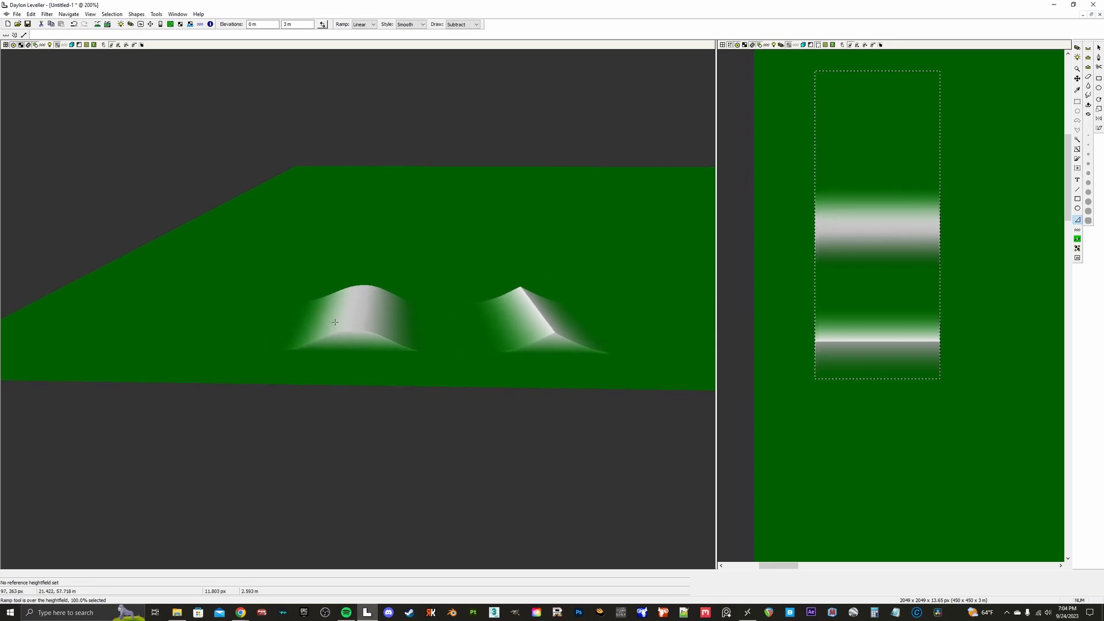
{"action": "scroll", "coordinate": [367, 305], "scroll_direction": "up", "scroll_amount": 6}
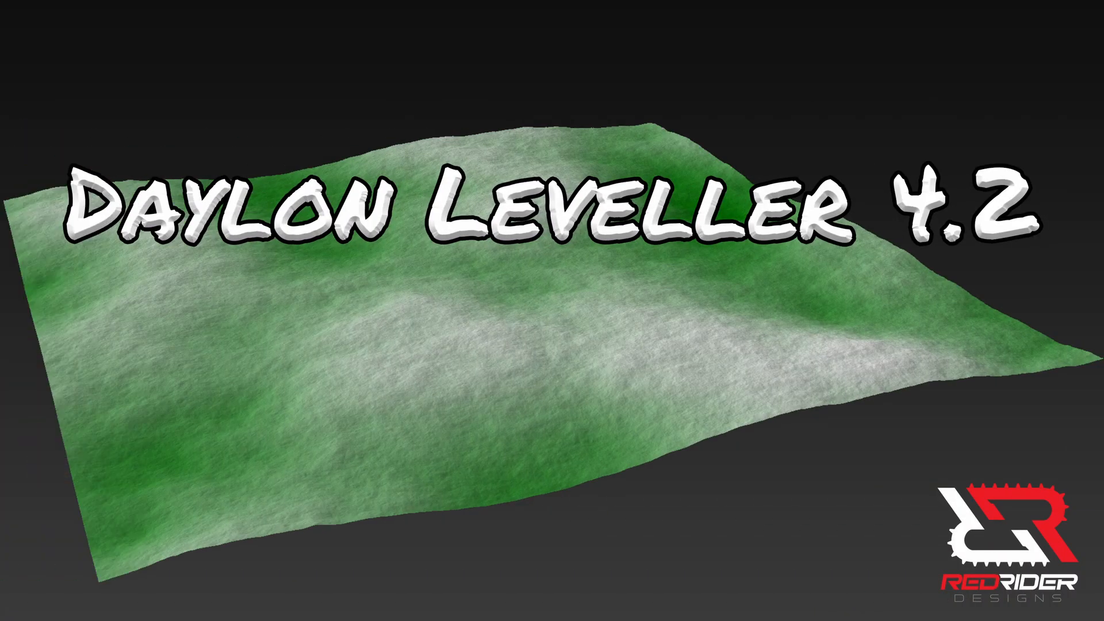